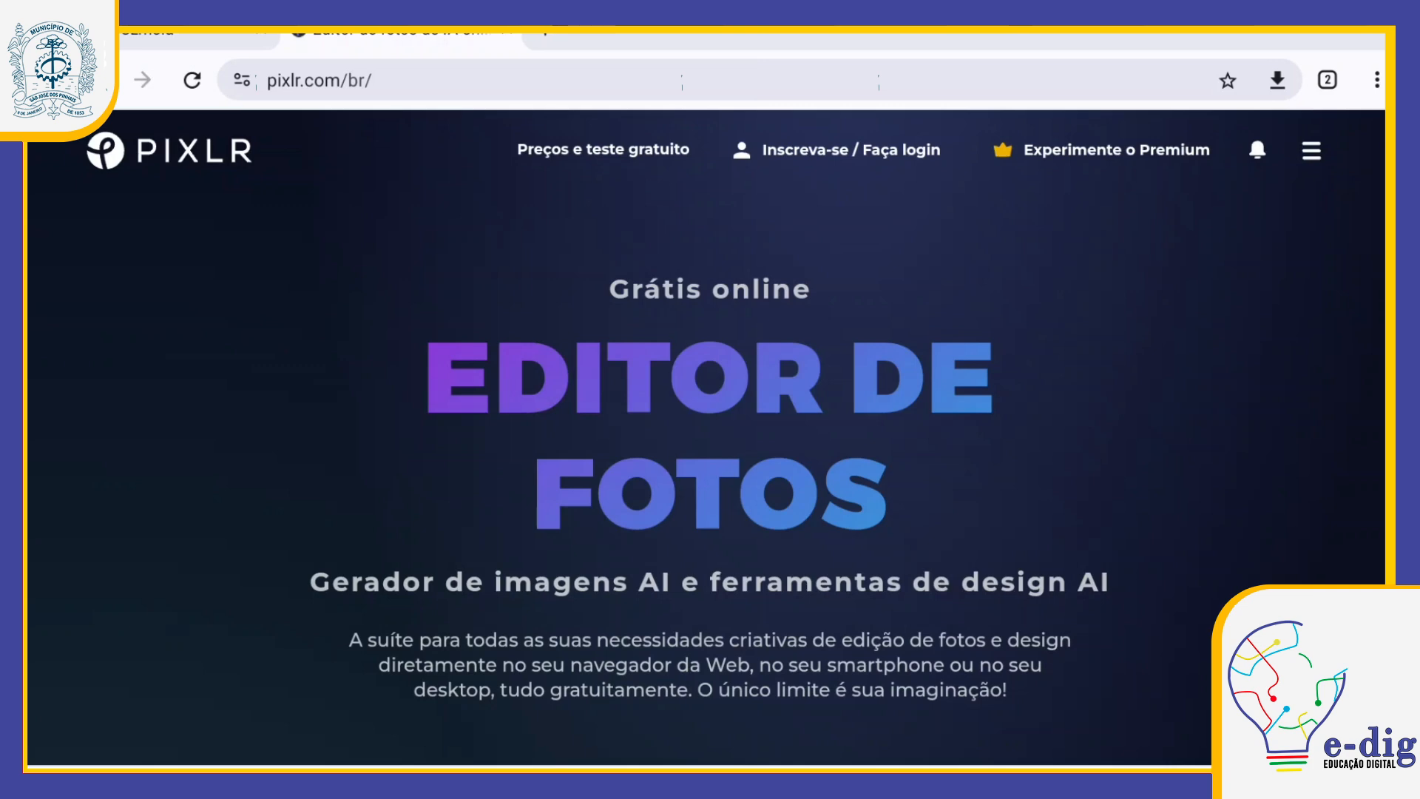
# Step: Launch Pixlr Editor from the Pixlr home page and dismiss the news announcement
pyautogui.scroll(-2, 710, 437)
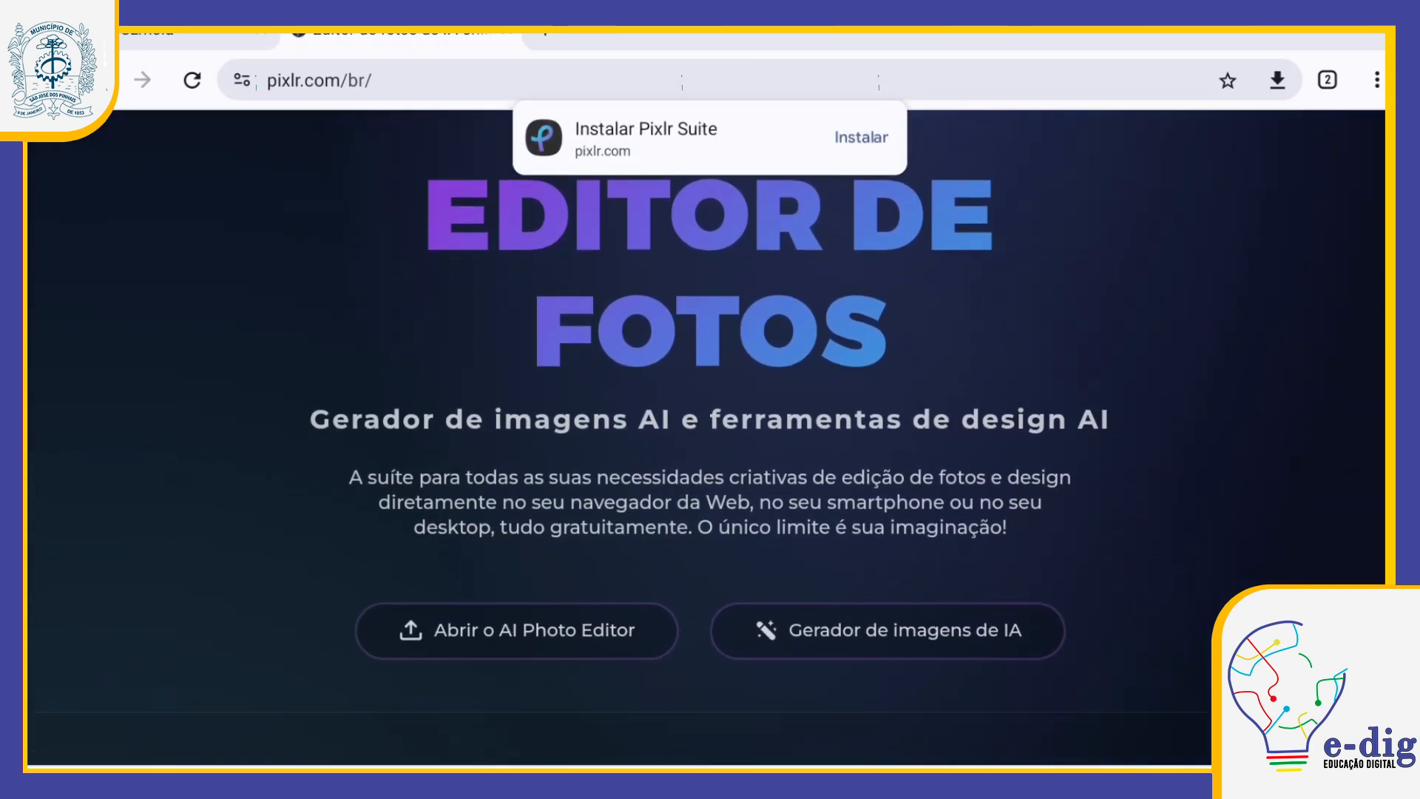
pyautogui.scroll(-1, 710, 437)
pyautogui.scroll(-1, 710, 437)
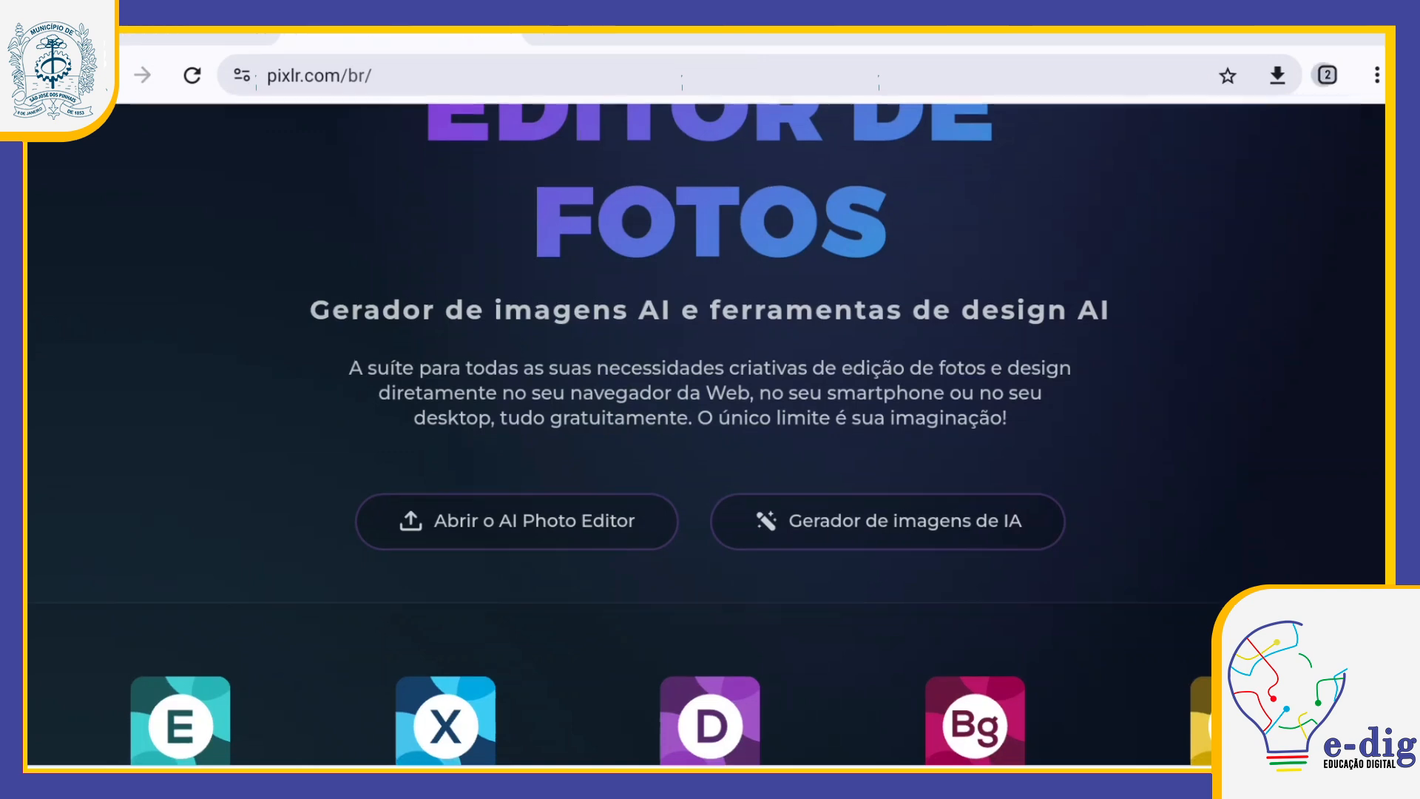
pyautogui.scroll(-3, 710, 399)
pyautogui.scroll(-2, 710, 399)
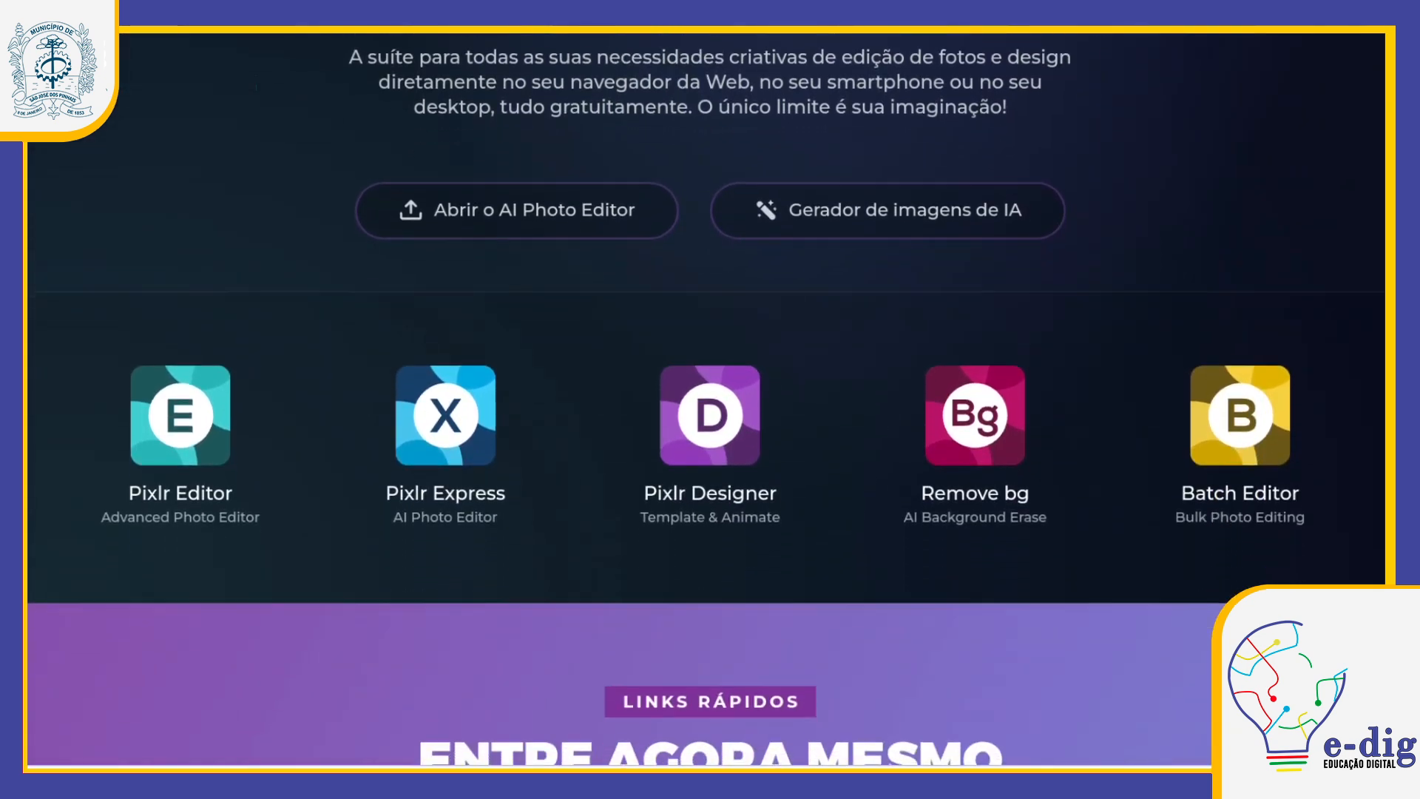
pyautogui.scroll(-1, 706, 399)
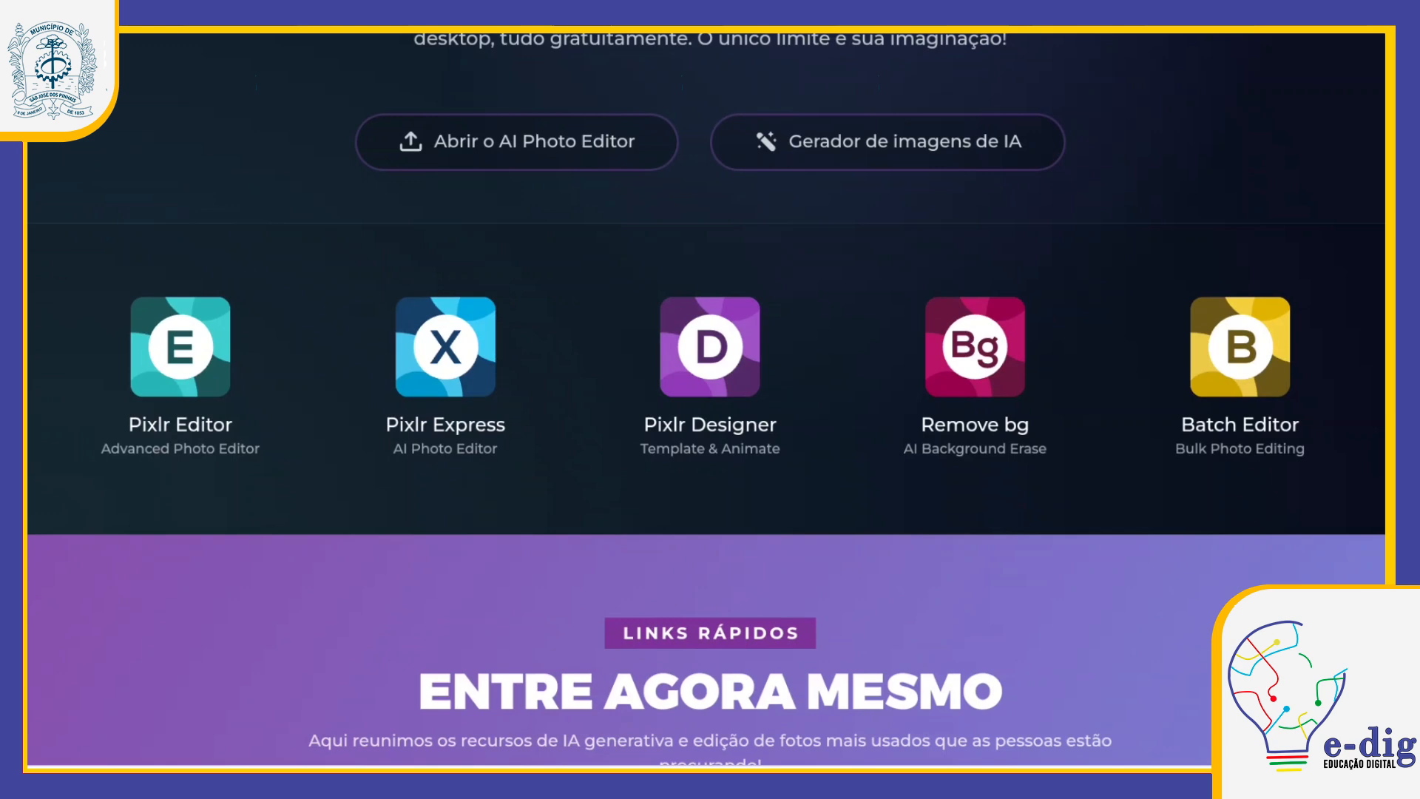
pyautogui.click(179, 348)
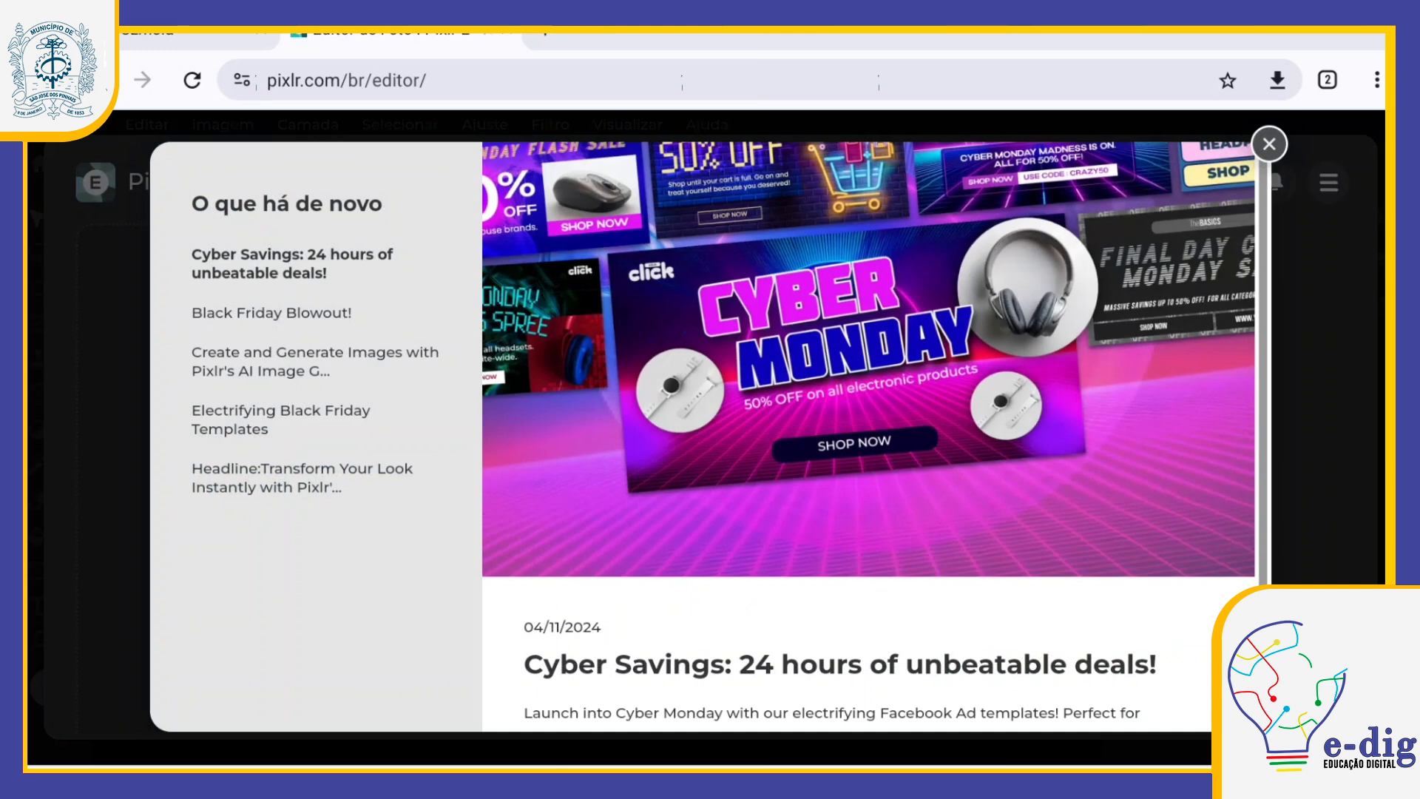
pyautogui.click(1269, 145)
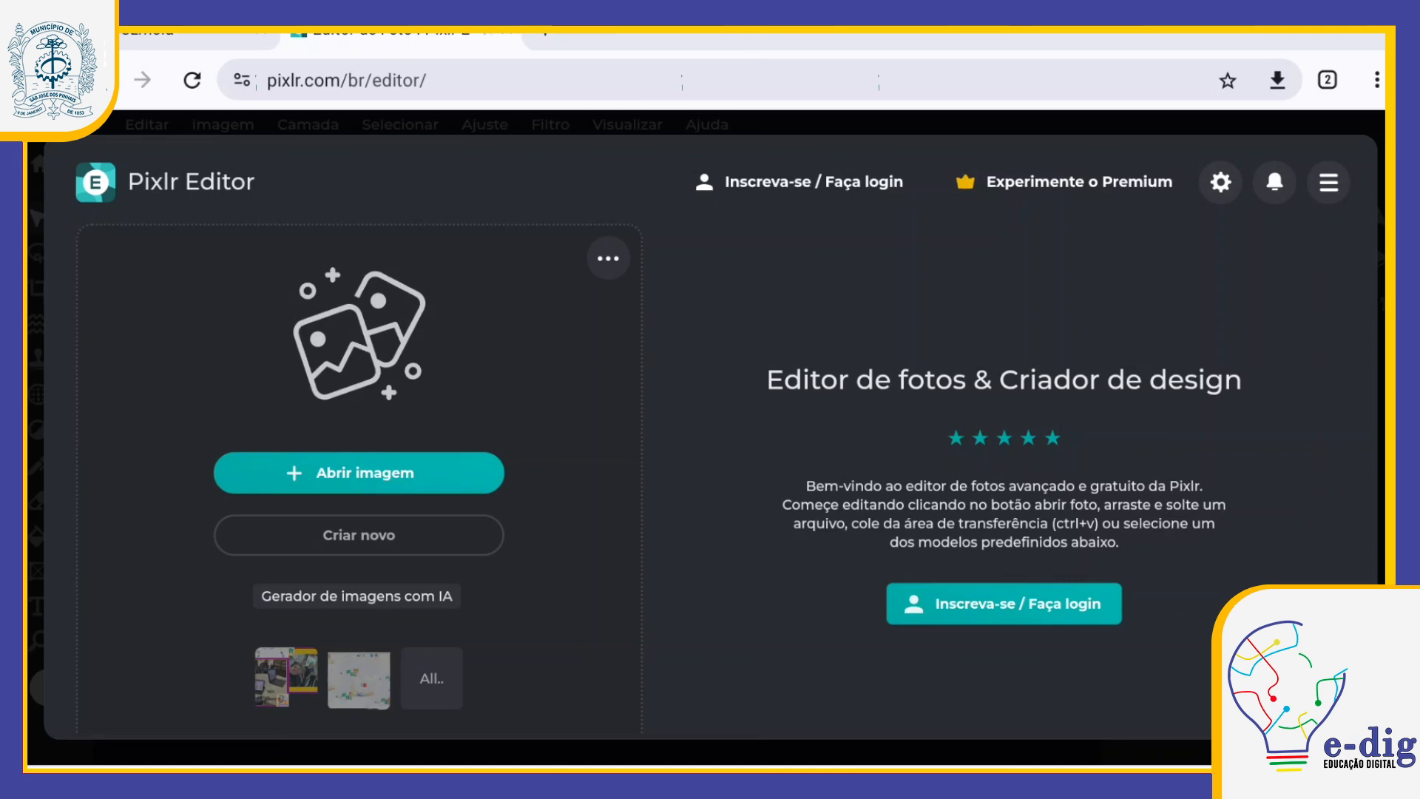
# Step: Start a new image and examine the preset canvas sizes in the Recommended, Foto and Social categories
pyautogui.click(359, 534)
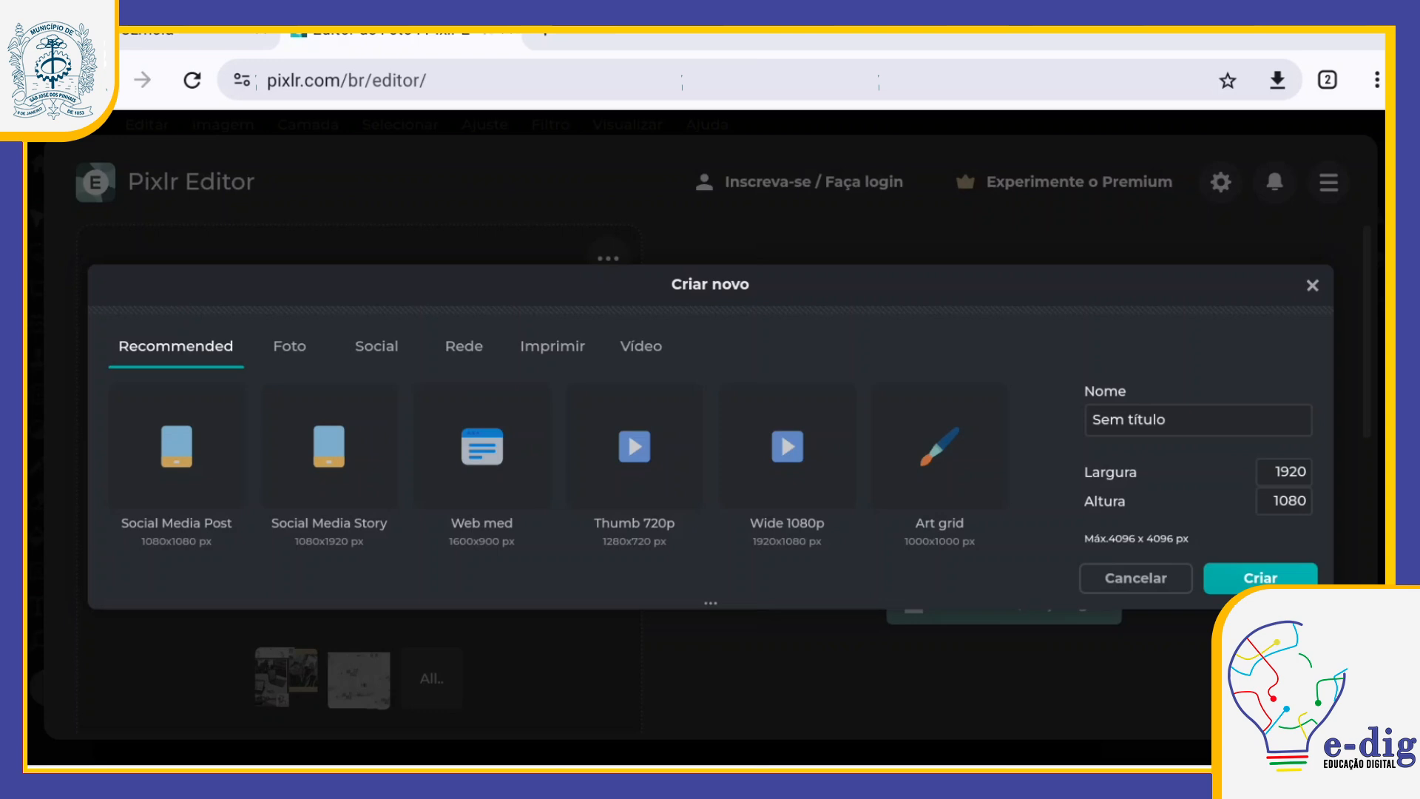
pyautogui.scroll(-1, 559, 466)
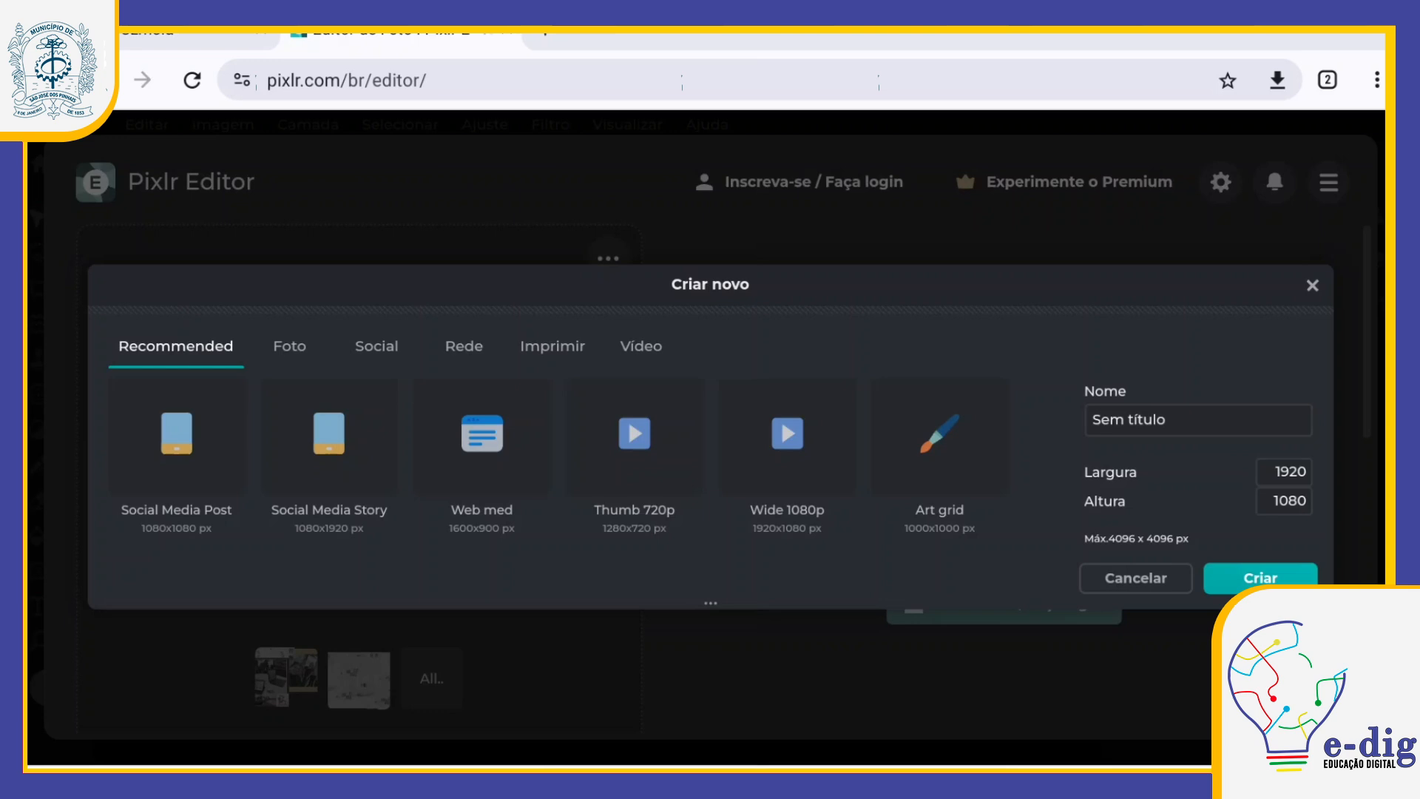
pyautogui.click(290, 346)
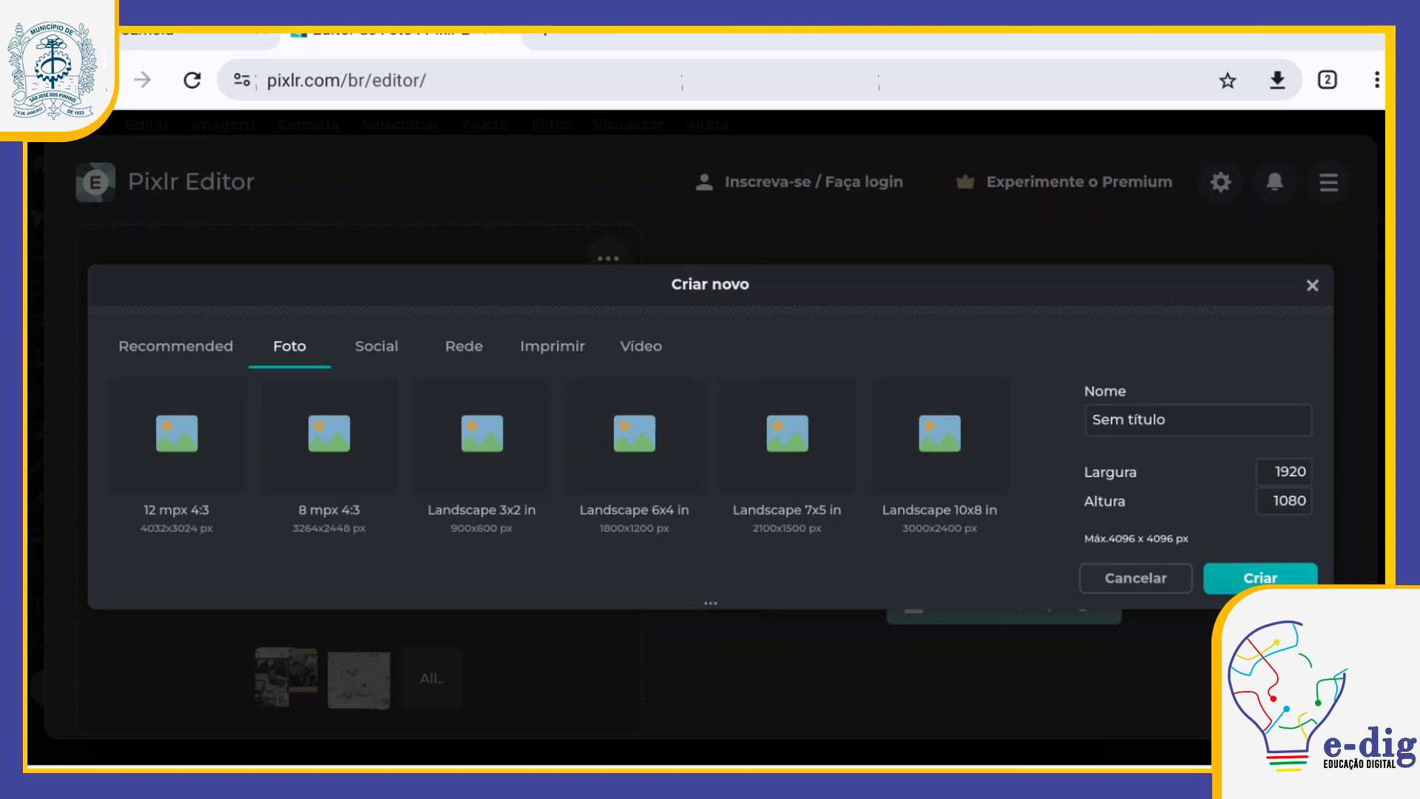
pyautogui.scroll(-2, 554, 473)
pyautogui.scroll(2, 555, 473)
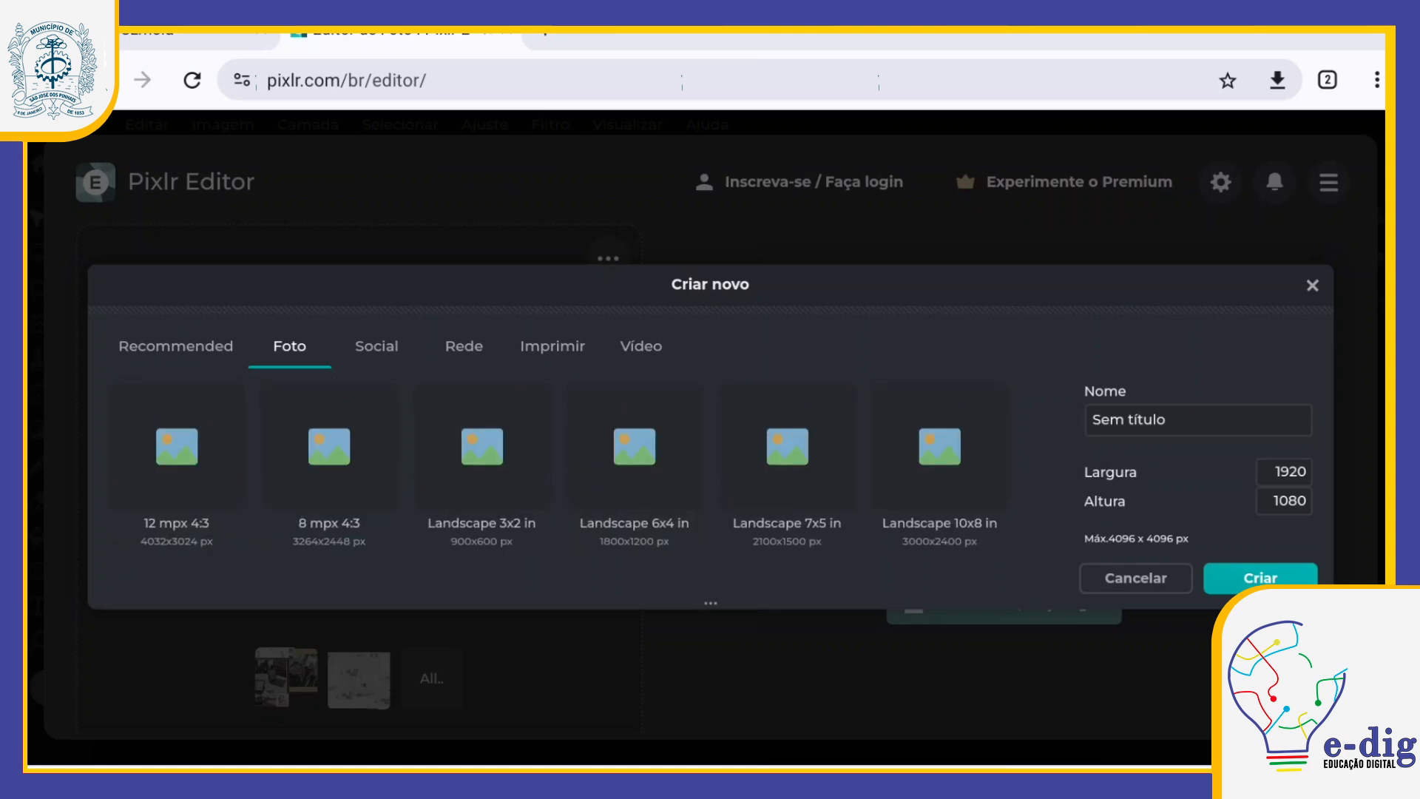
pyautogui.click(376, 346)
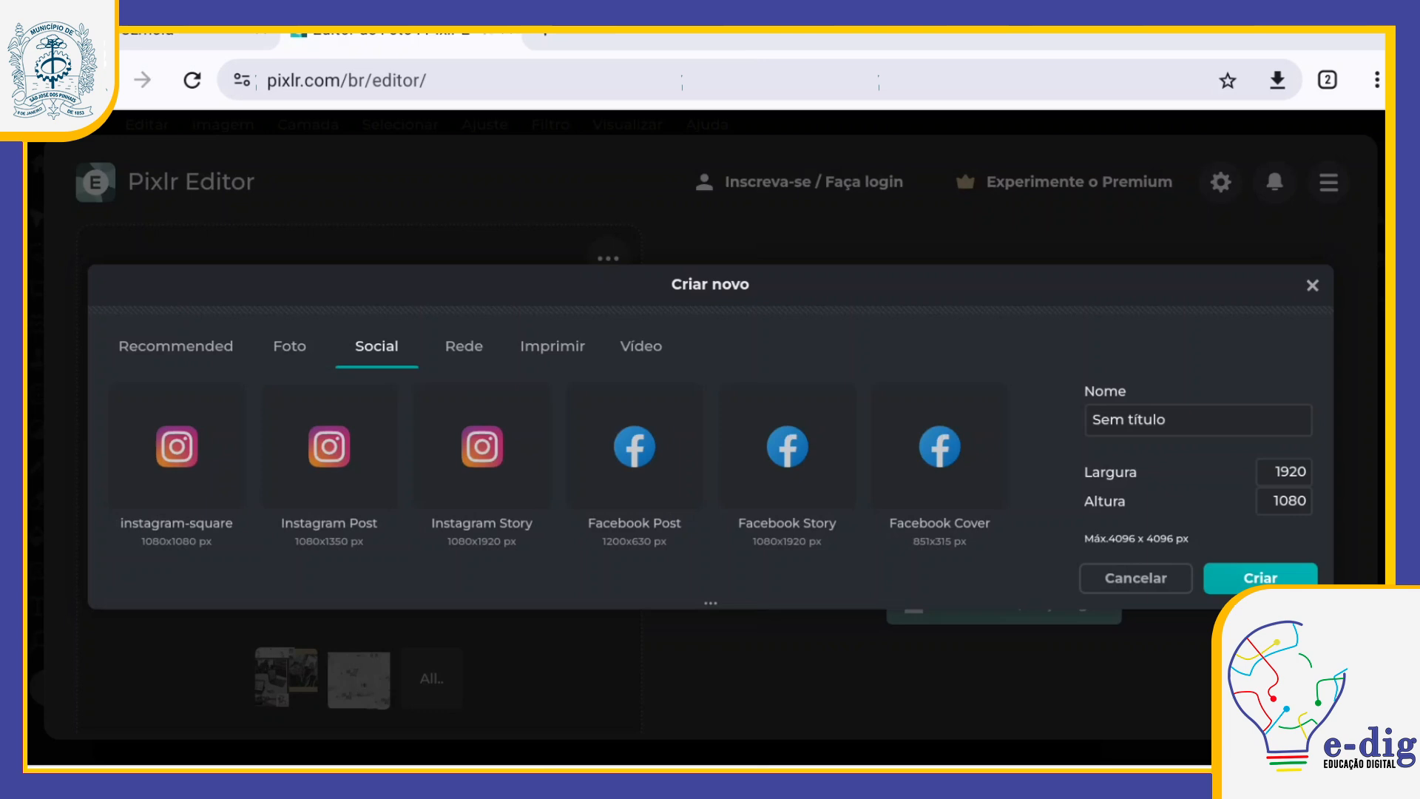
pyautogui.scroll(-3, 554, 473)
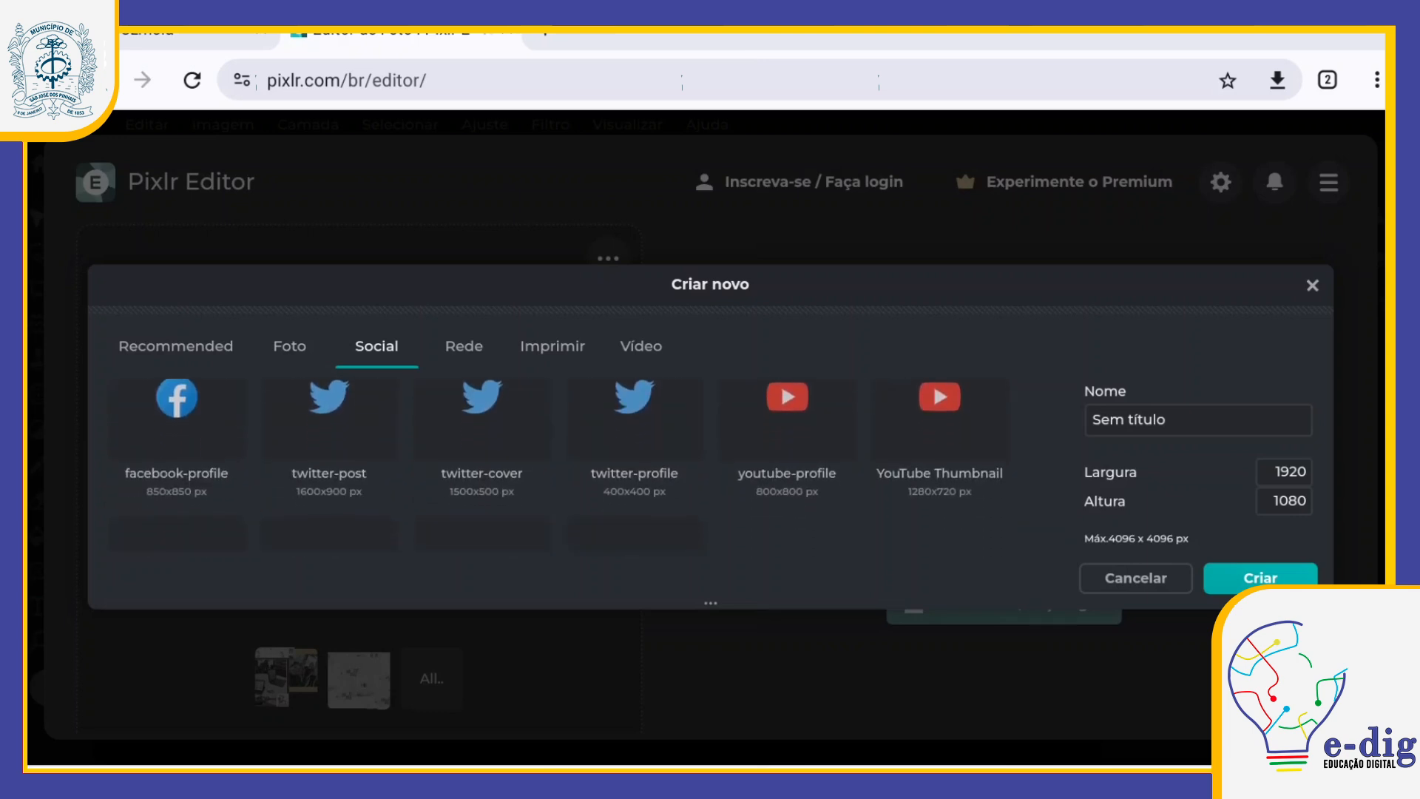
pyautogui.scroll(1, 781, 432)
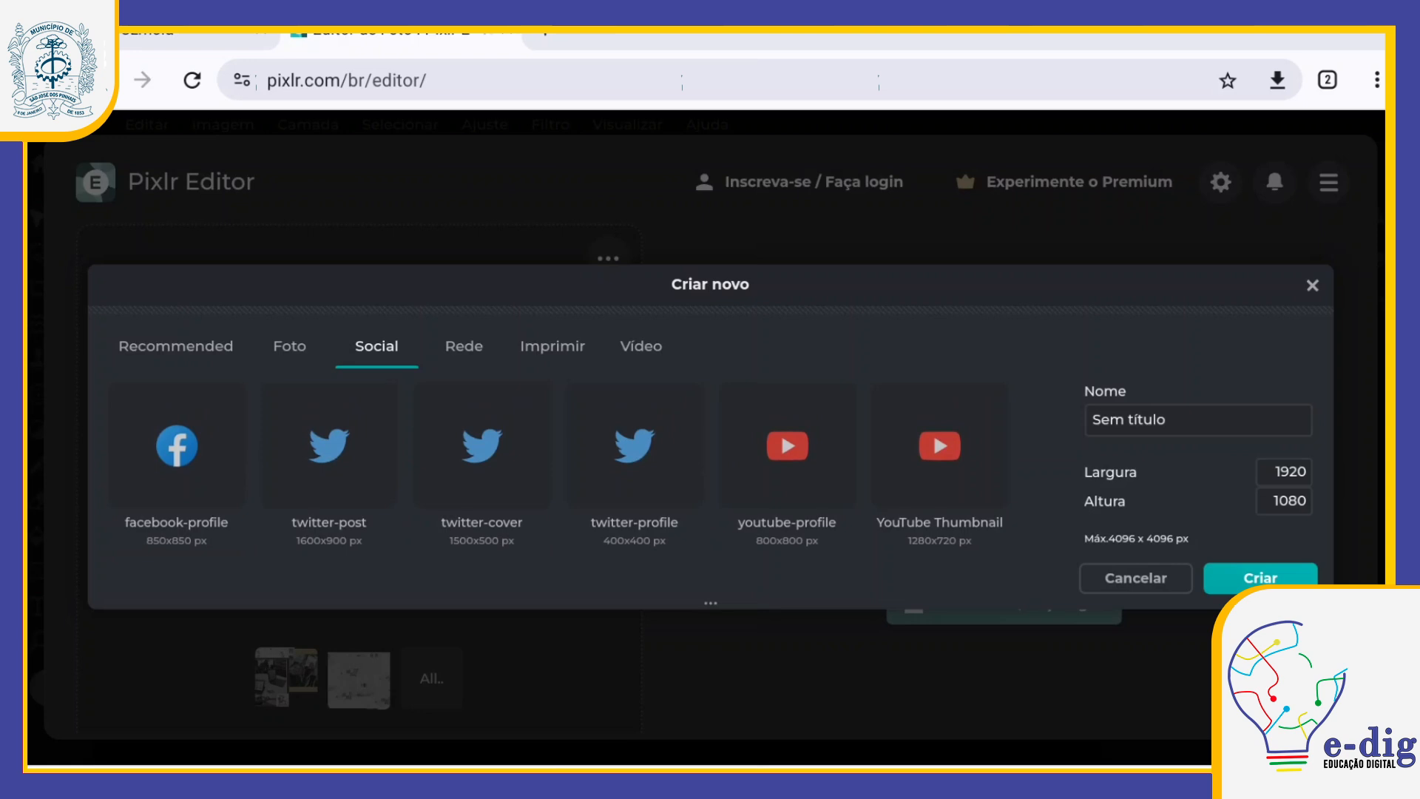
pyautogui.scroll(-3, 781, 432)
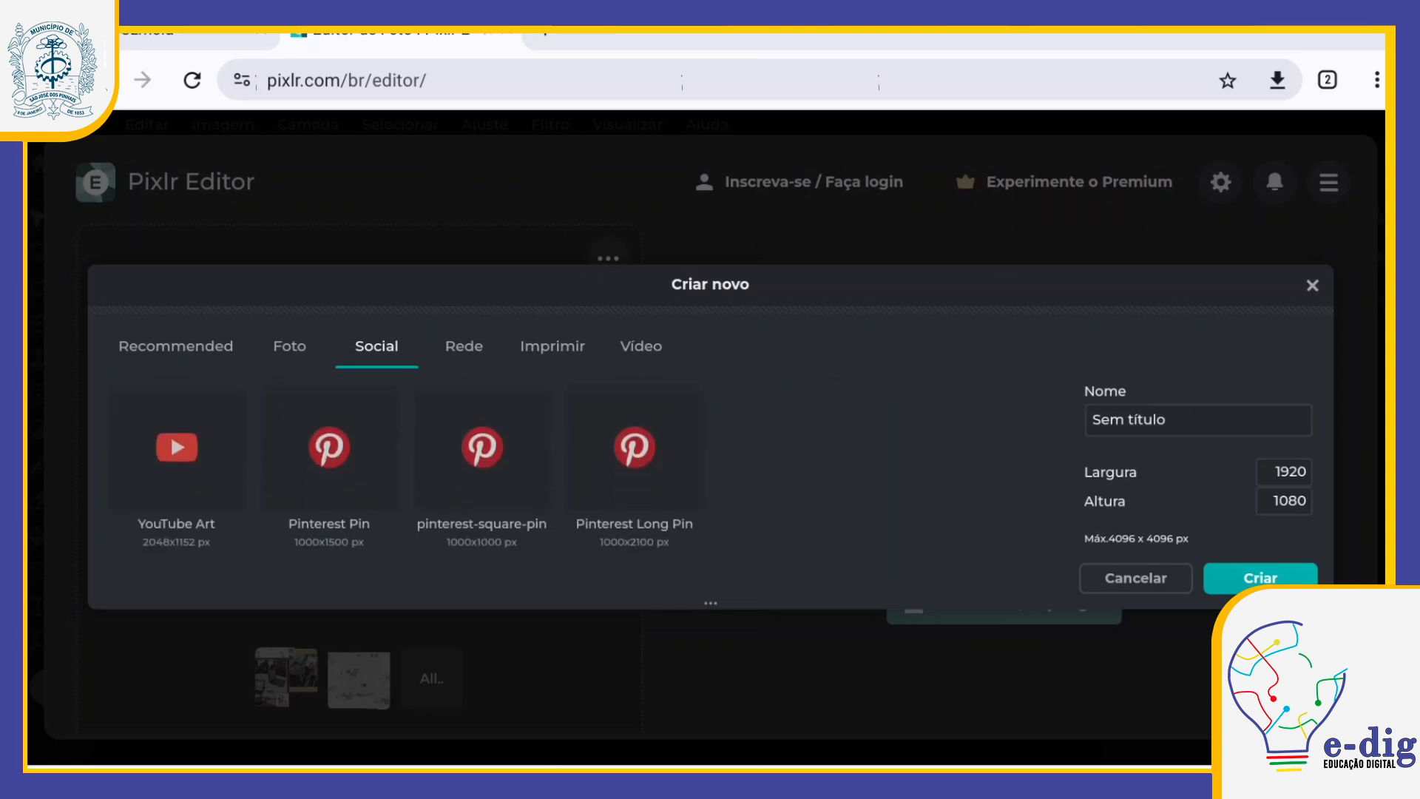
pyautogui.scroll(3, 555, 466)
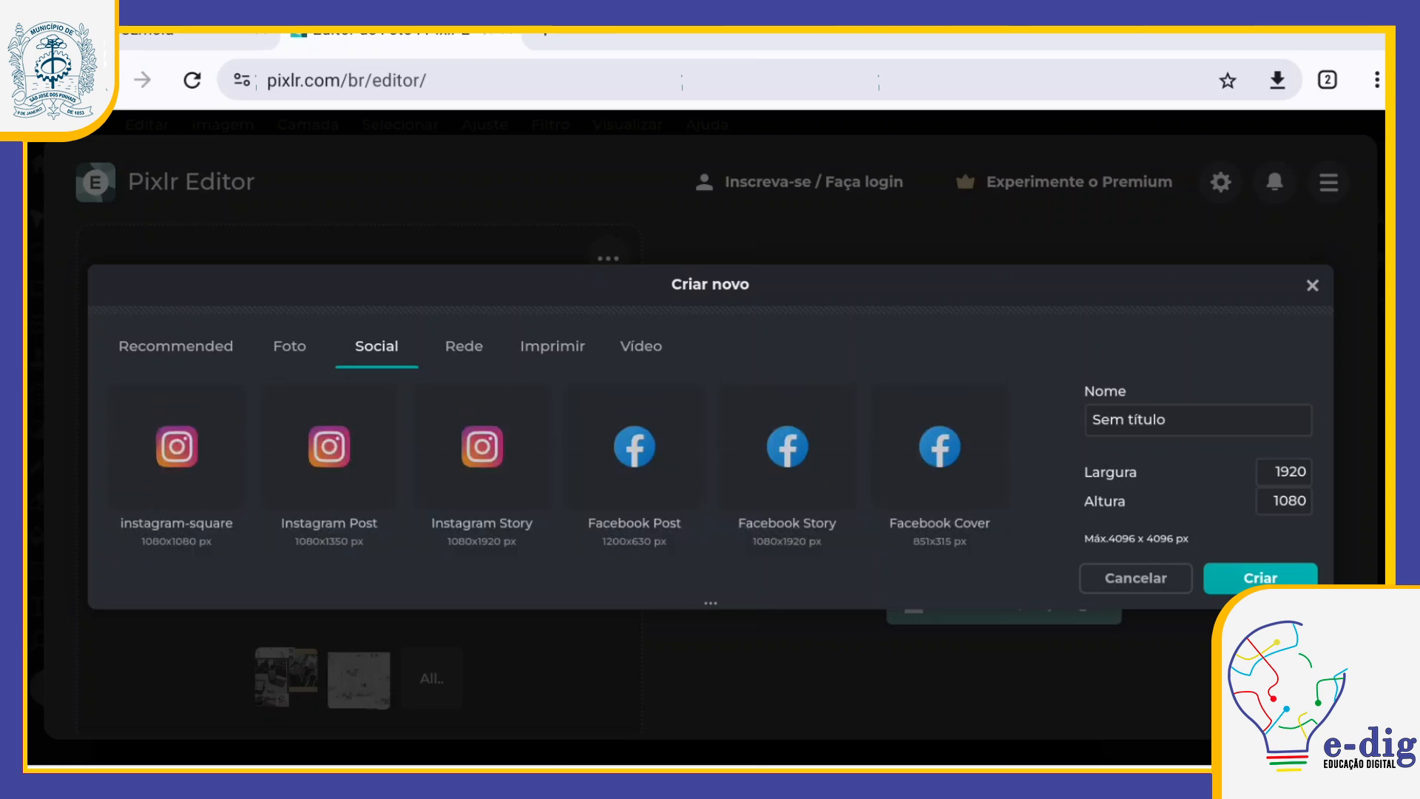
# Step: Create a blank 1200 x 1800 px image from the Foto preset Portrait 4x6 in, and close the side advertisement
pyautogui.click(289, 346)
pyautogui.scroll(-3, 635, 458)
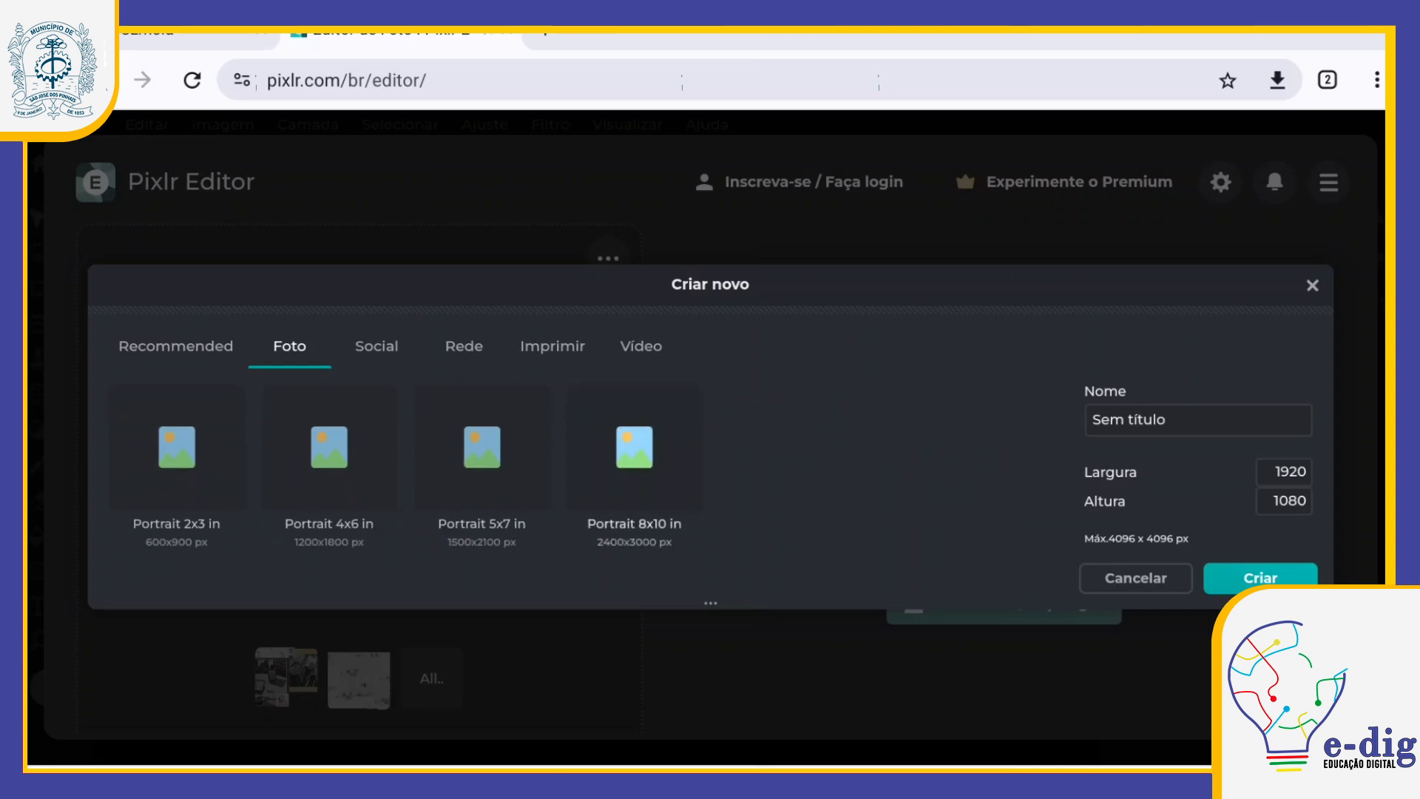
pyautogui.scroll(1, 554, 466)
pyautogui.scroll(-1, 554, 465)
pyautogui.scroll(1, 635, 459)
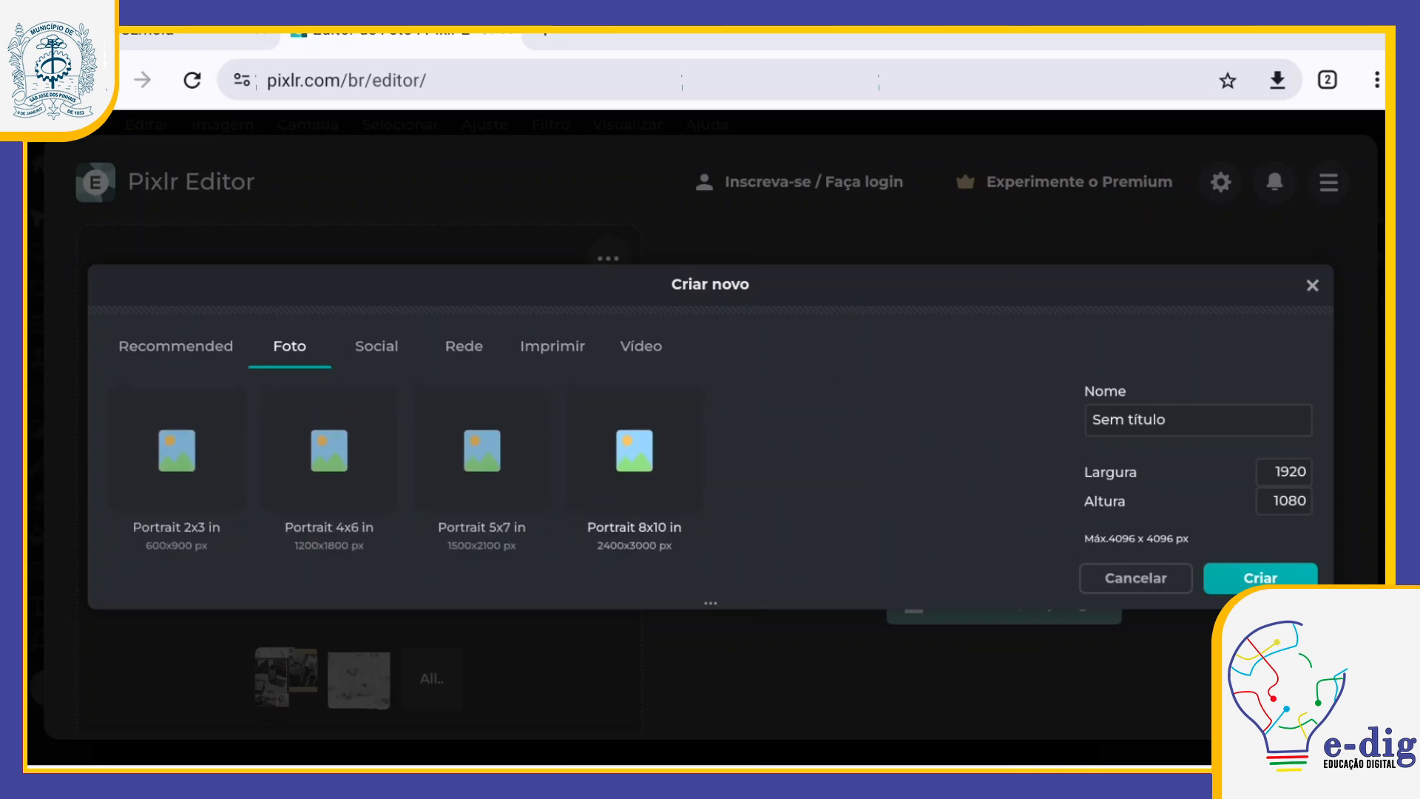
pyautogui.click(329, 450)
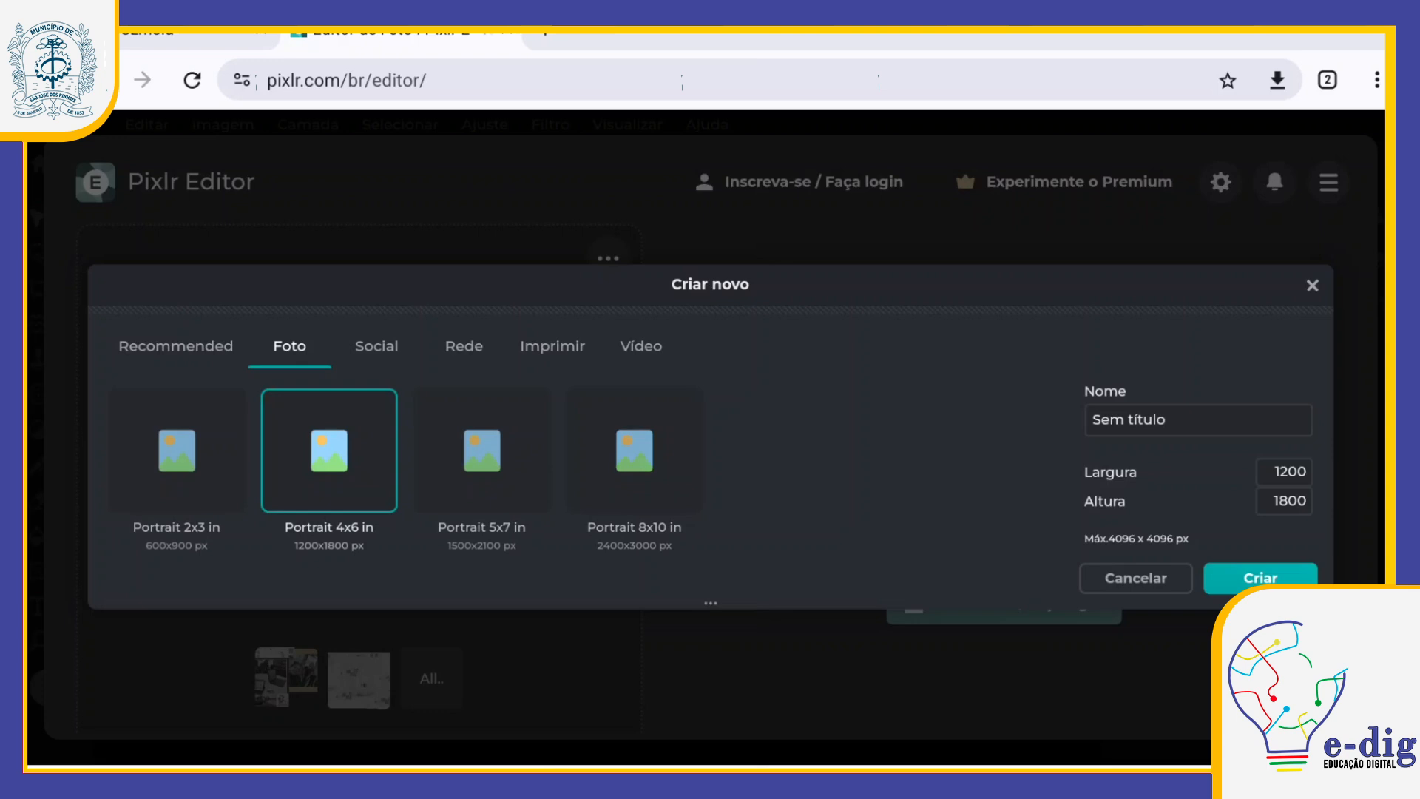
pyautogui.click(1260, 578)
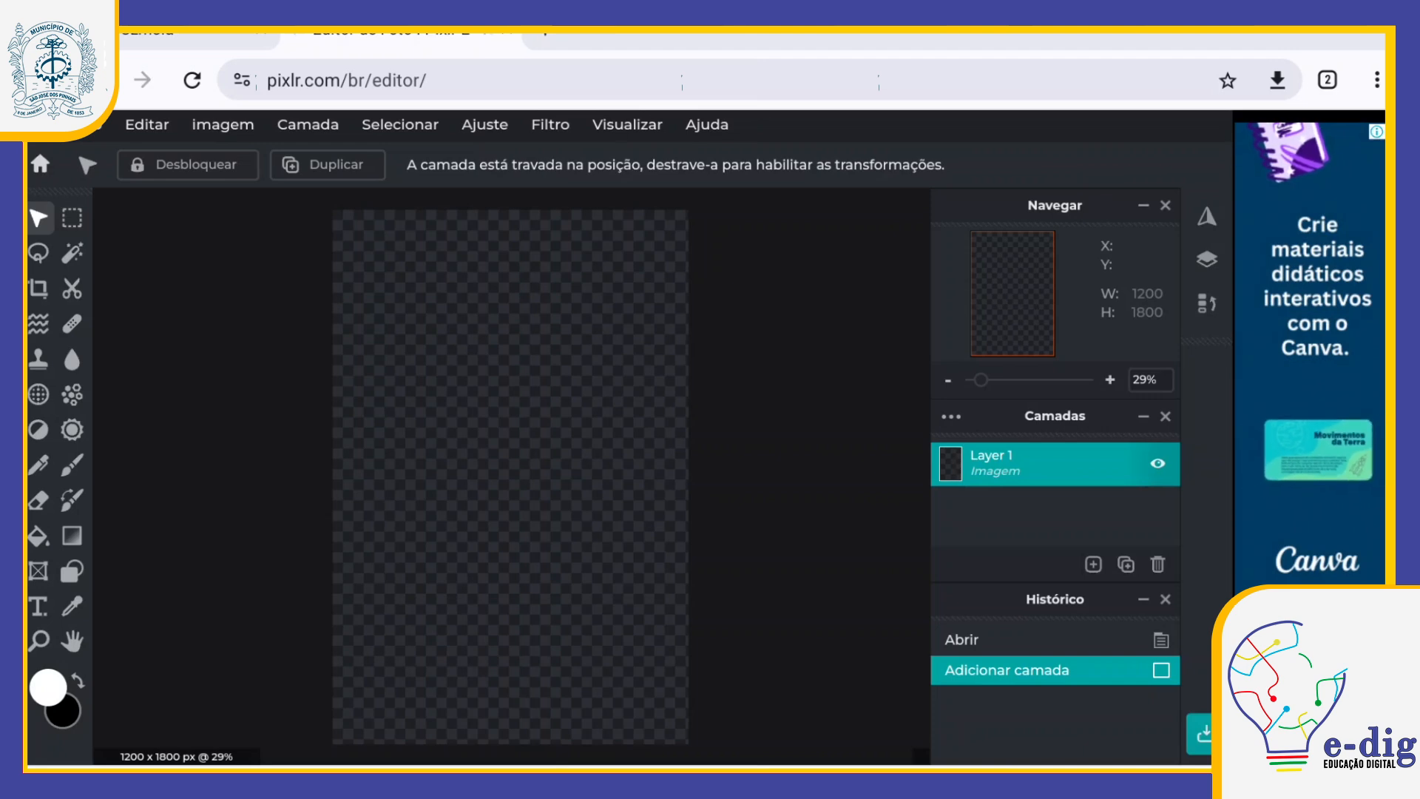
pyautogui.click(1392, 131)
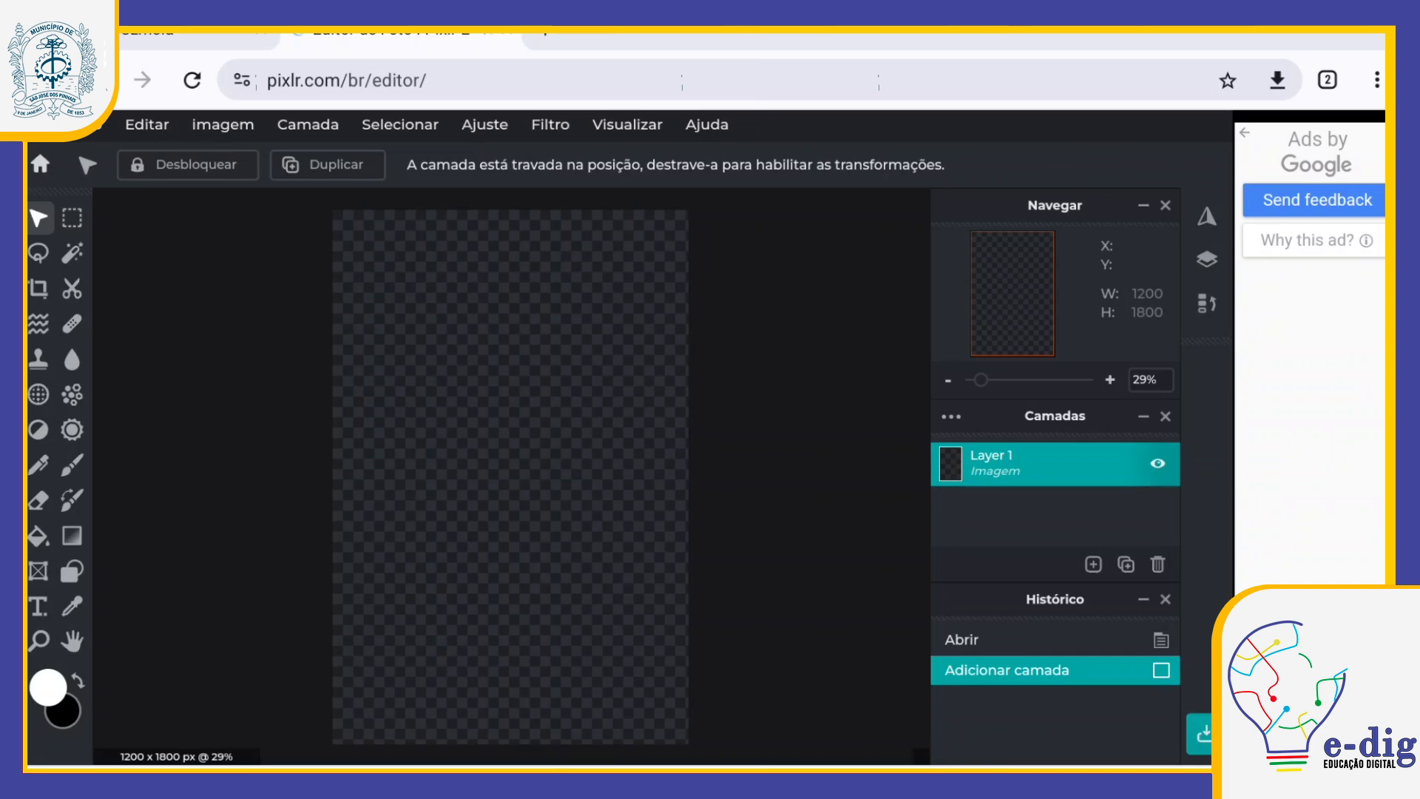
# Step: Open the stock illustration of a child painting at an easel from the nature images, pre-resized to Full HD at 1920 x 1357
pyautogui.click(90, 125)
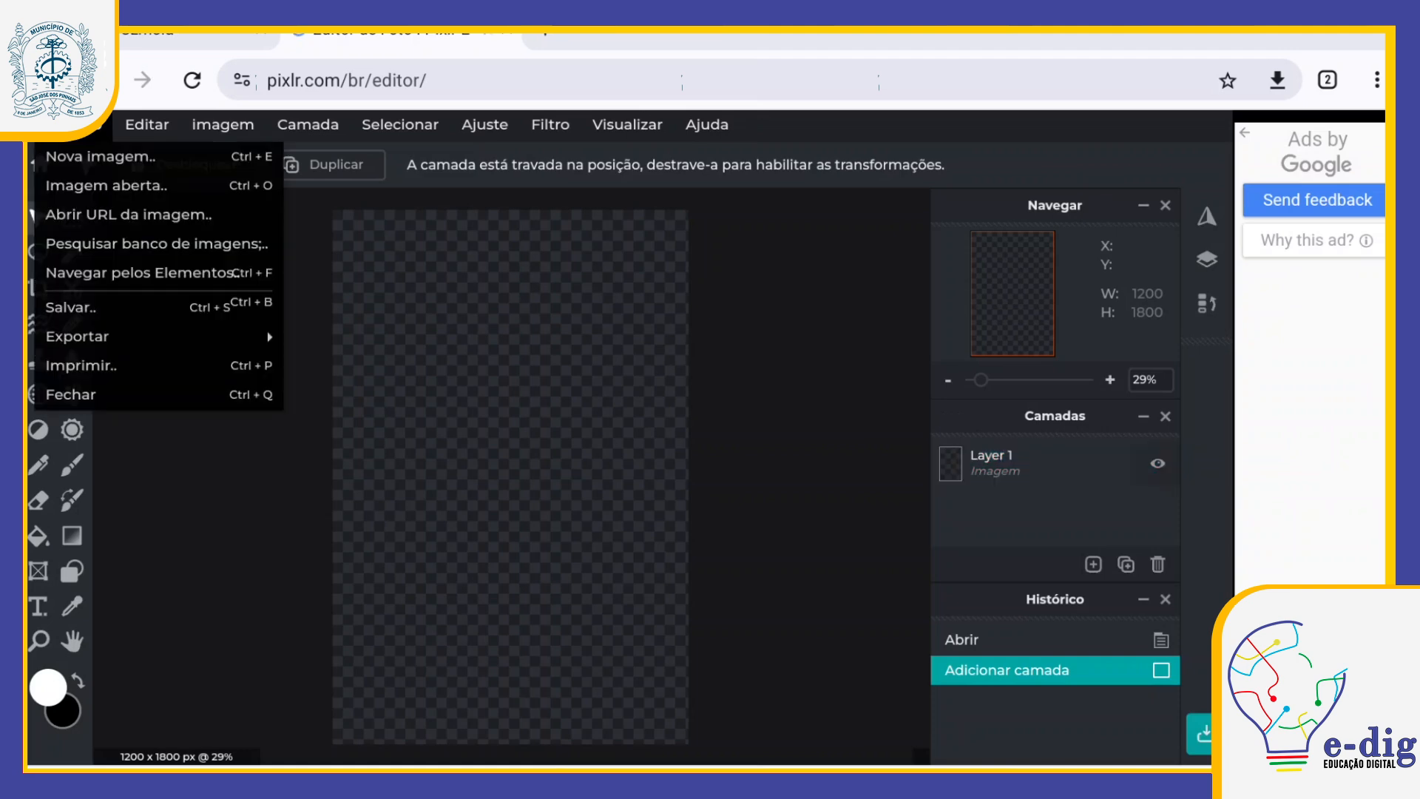
pyautogui.click(90, 125)
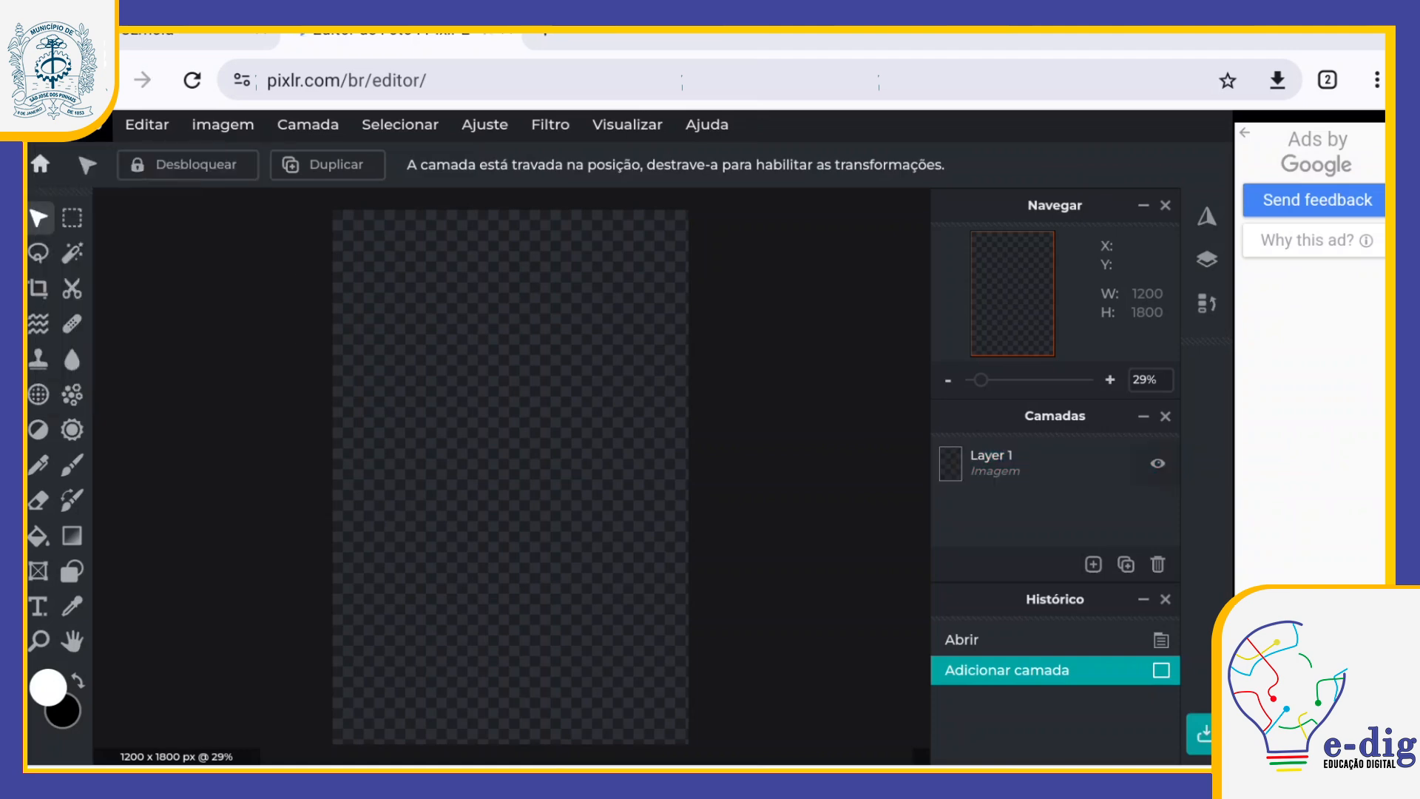
pyautogui.click(90, 125)
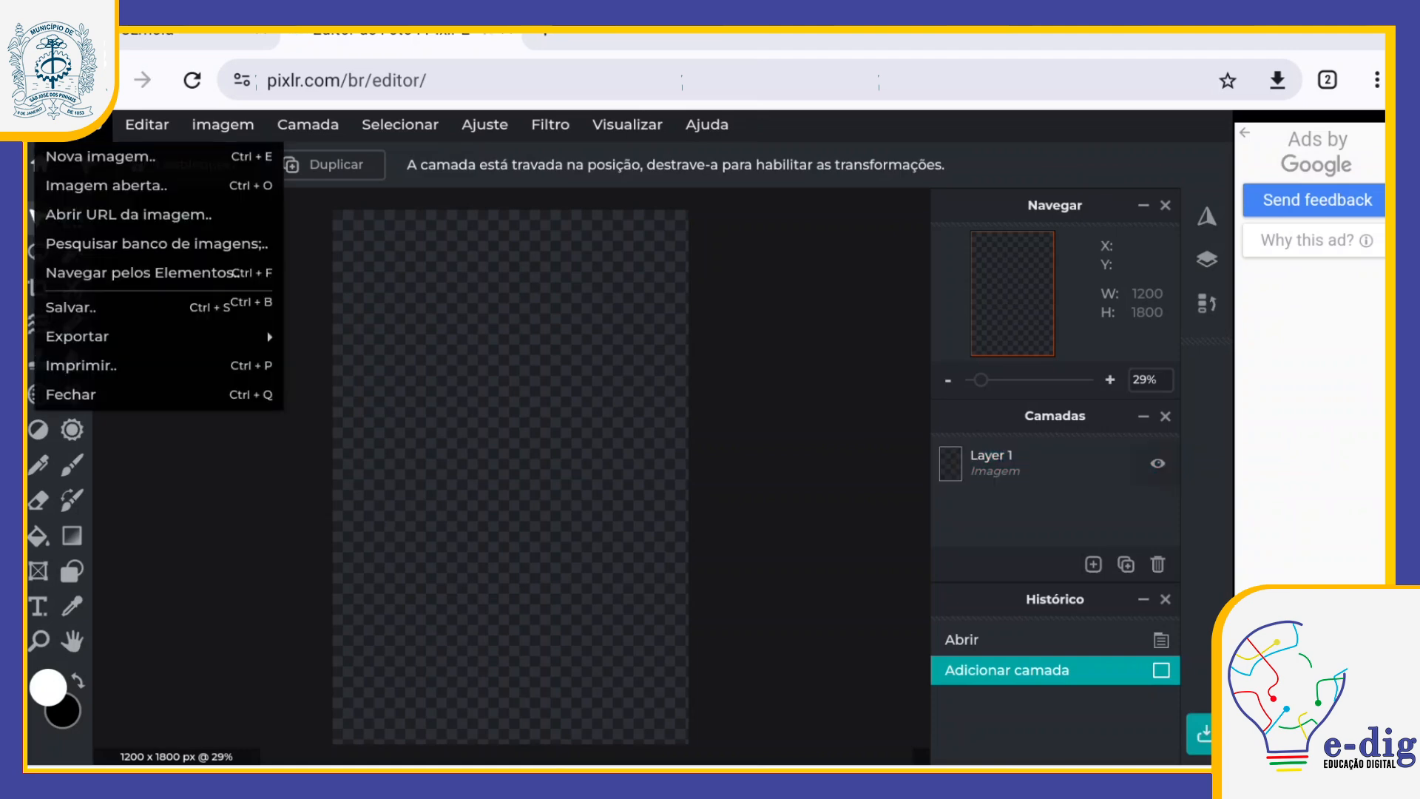
pyautogui.click(156, 244)
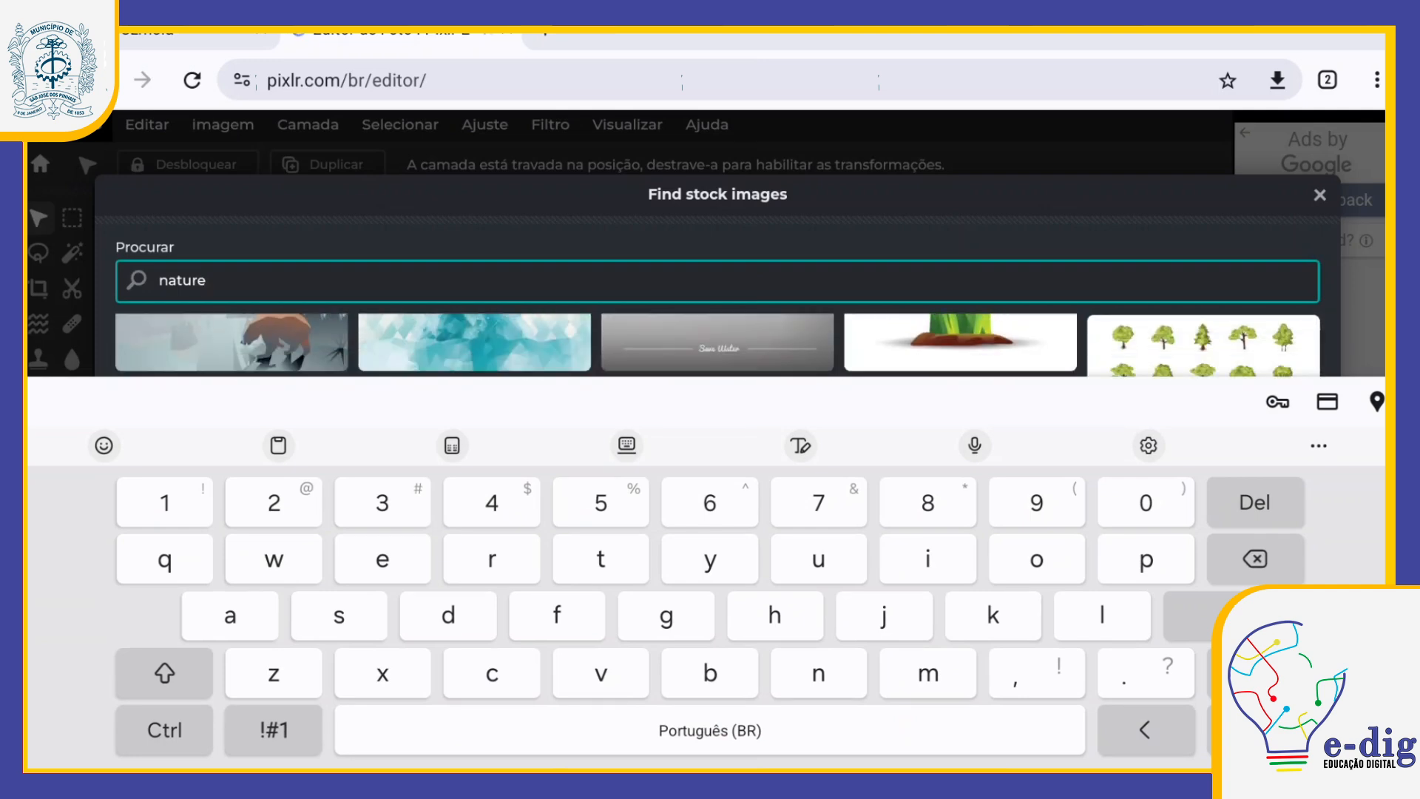
pyautogui.scroll(-1, 717, 344)
pyautogui.press('Escape')
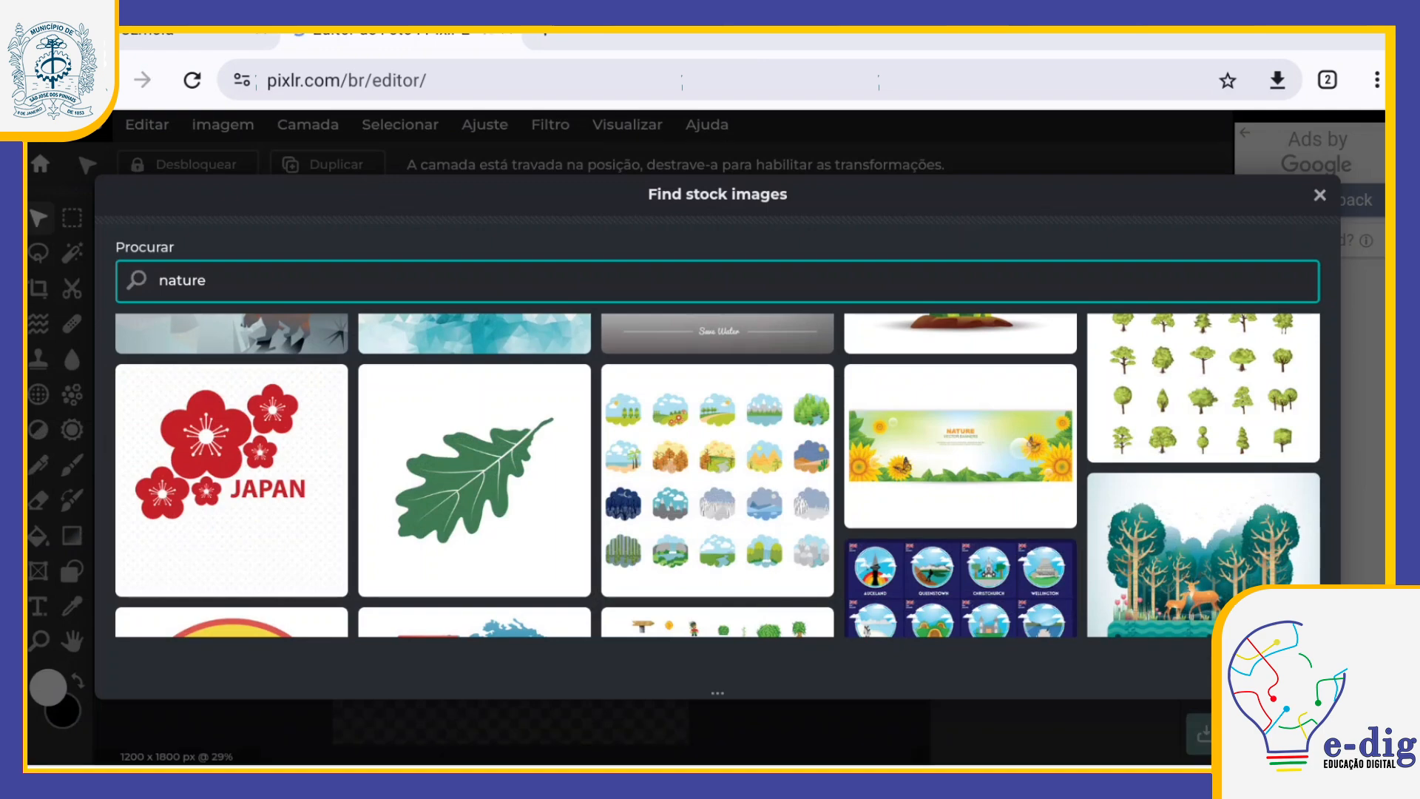
pyautogui.scroll(-5, 718, 473)
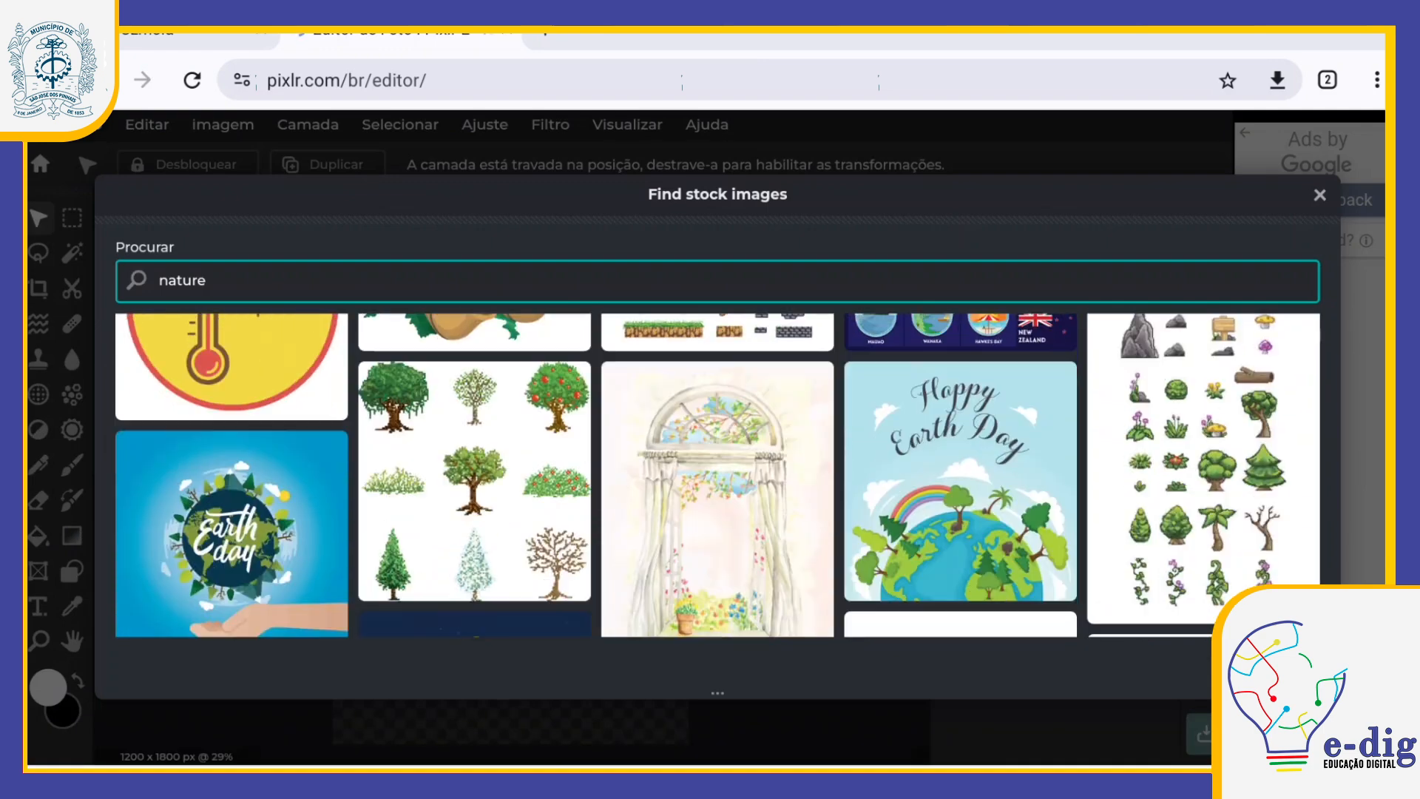
pyautogui.scroll(-1, 718, 474)
pyautogui.scroll(-8, 718, 473)
pyautogui.click(717, 517)
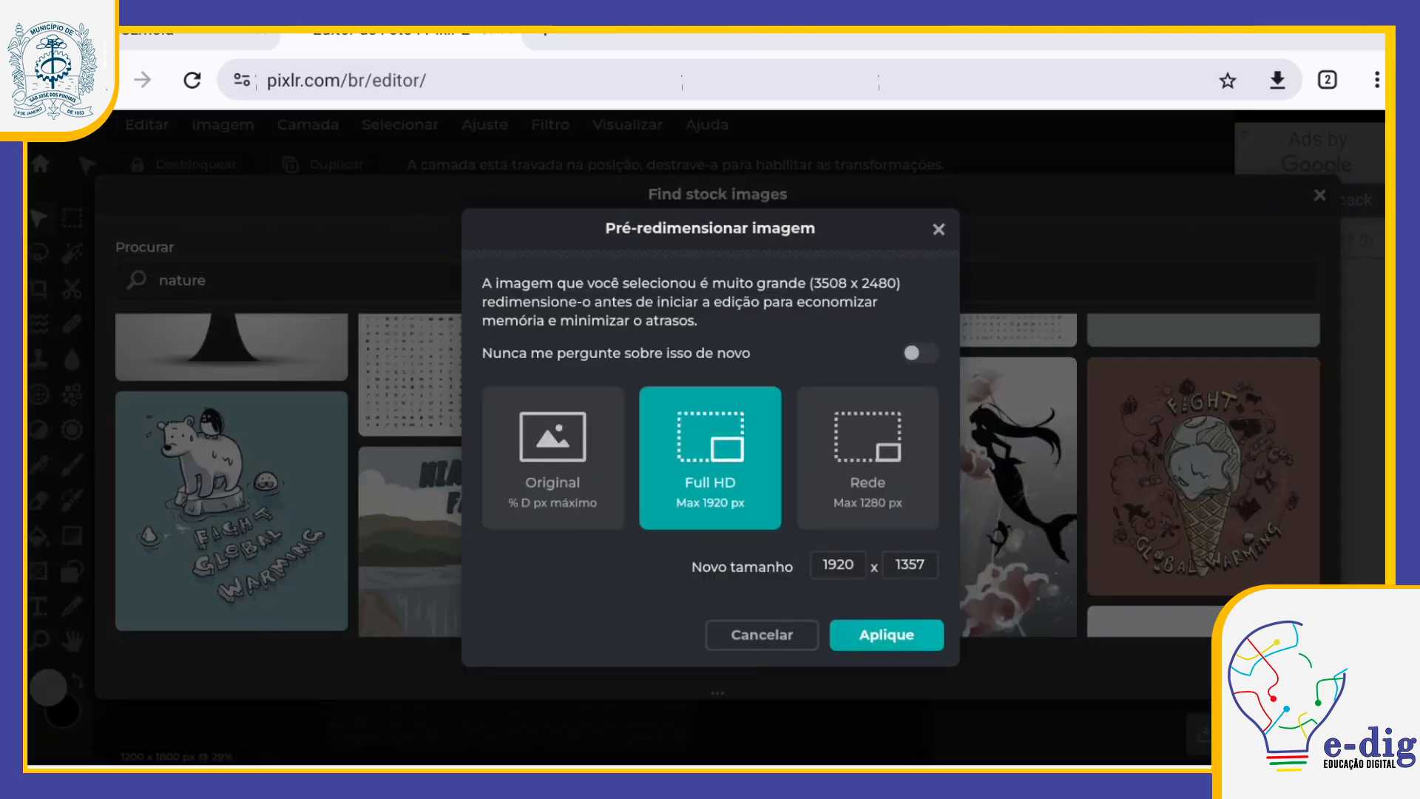
pyautogui.click(886, 635)
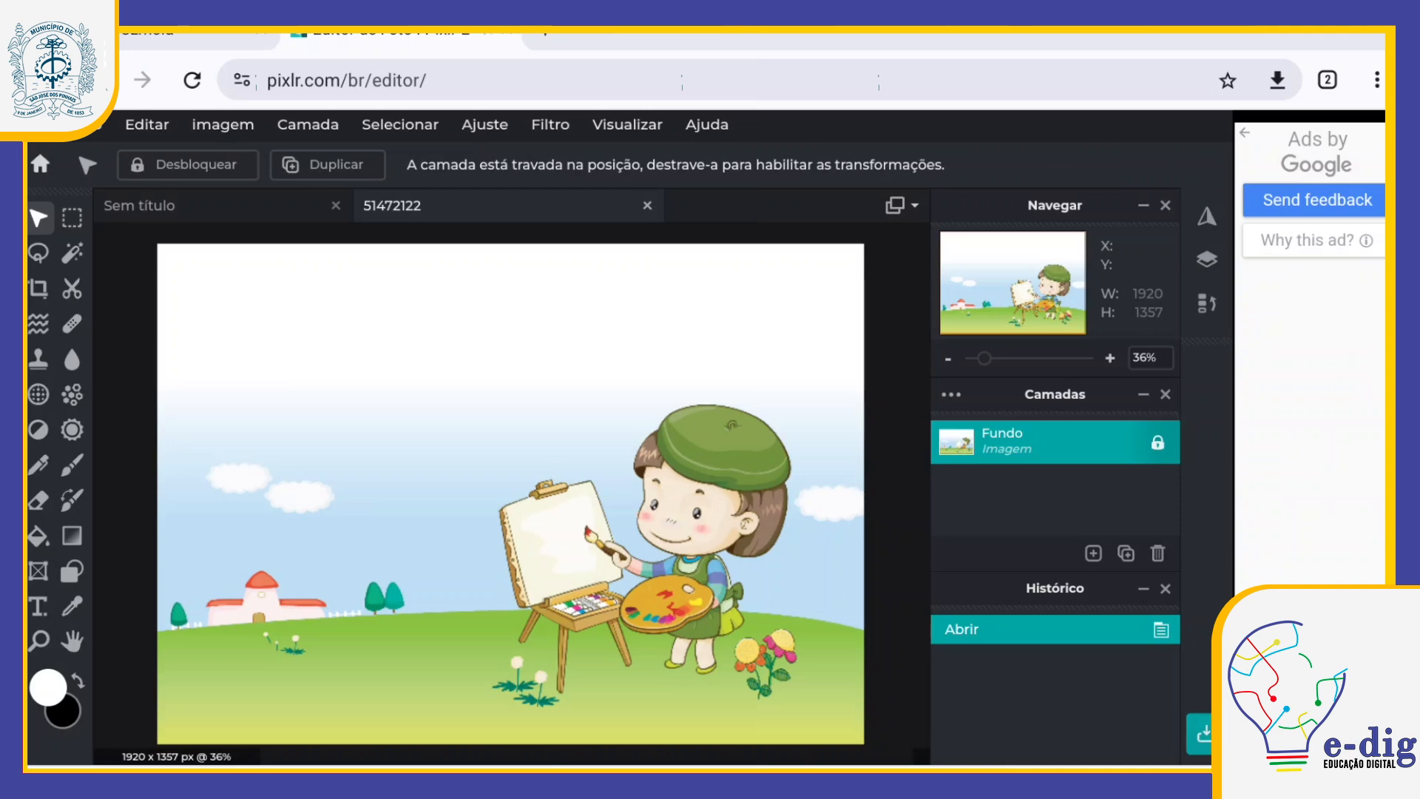
# Step: Try a free distortion of the illustration with its bottom-right corner moved to about -379 x 156, without applying it
pyautogui.click(73, 125)
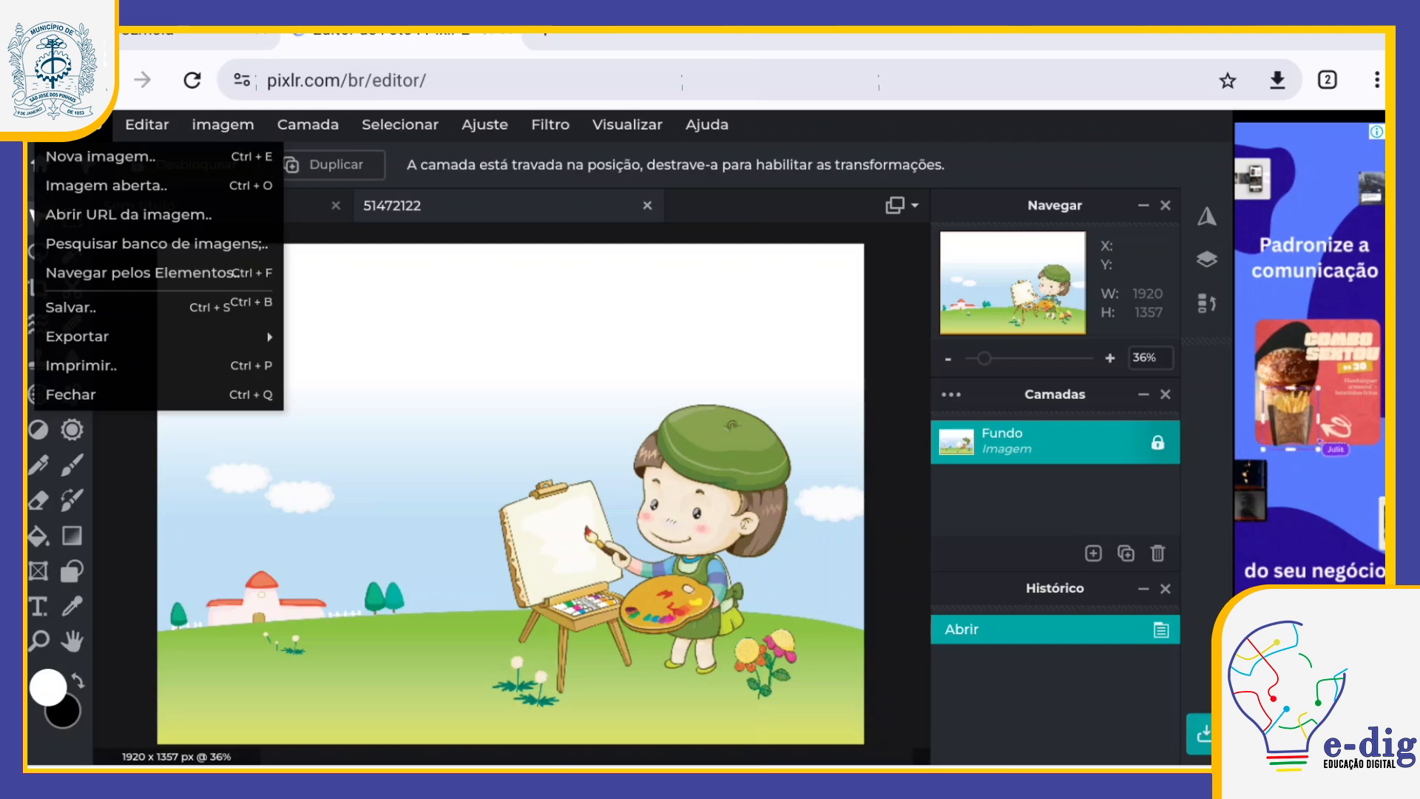
pyautogui.click(147, 125)
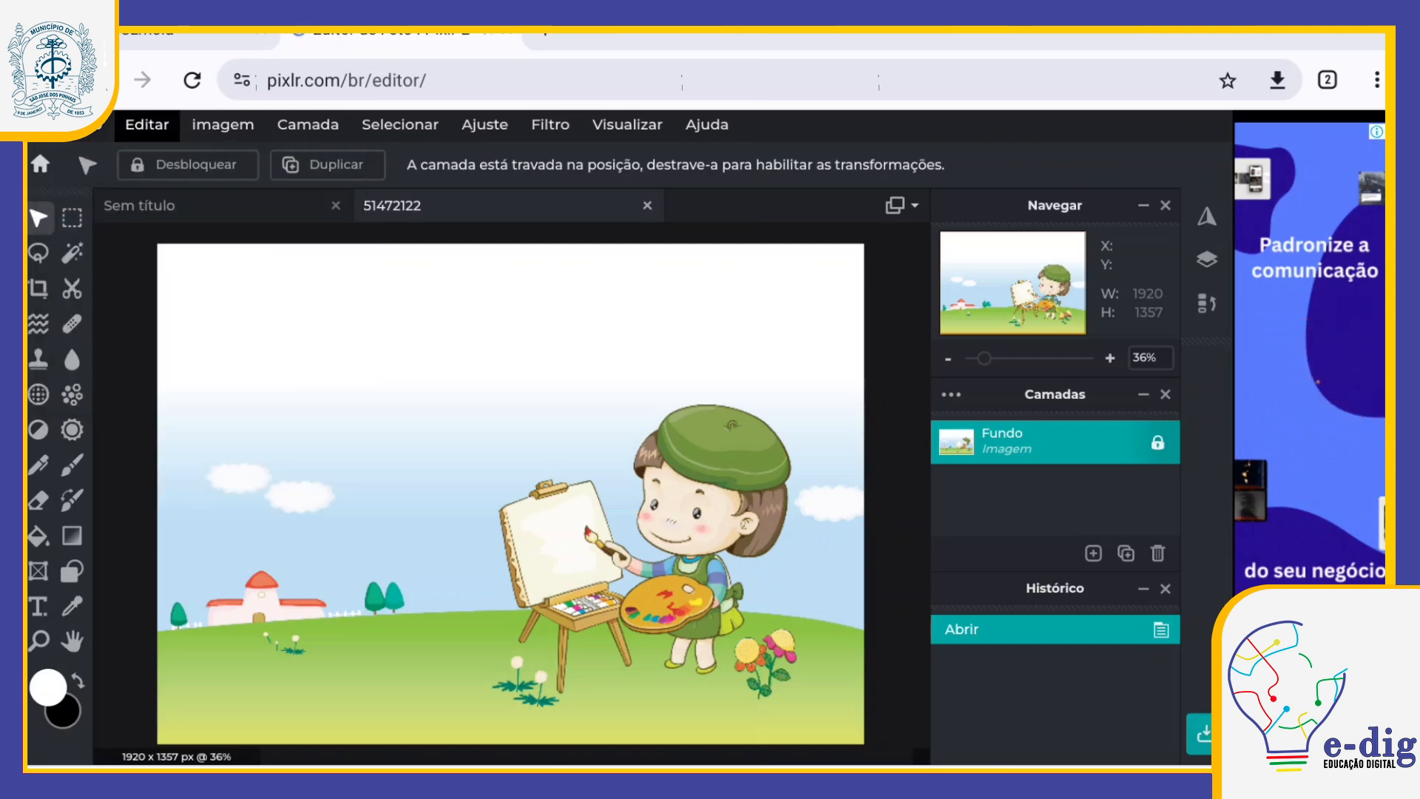
pyautogui.click(147, 125)
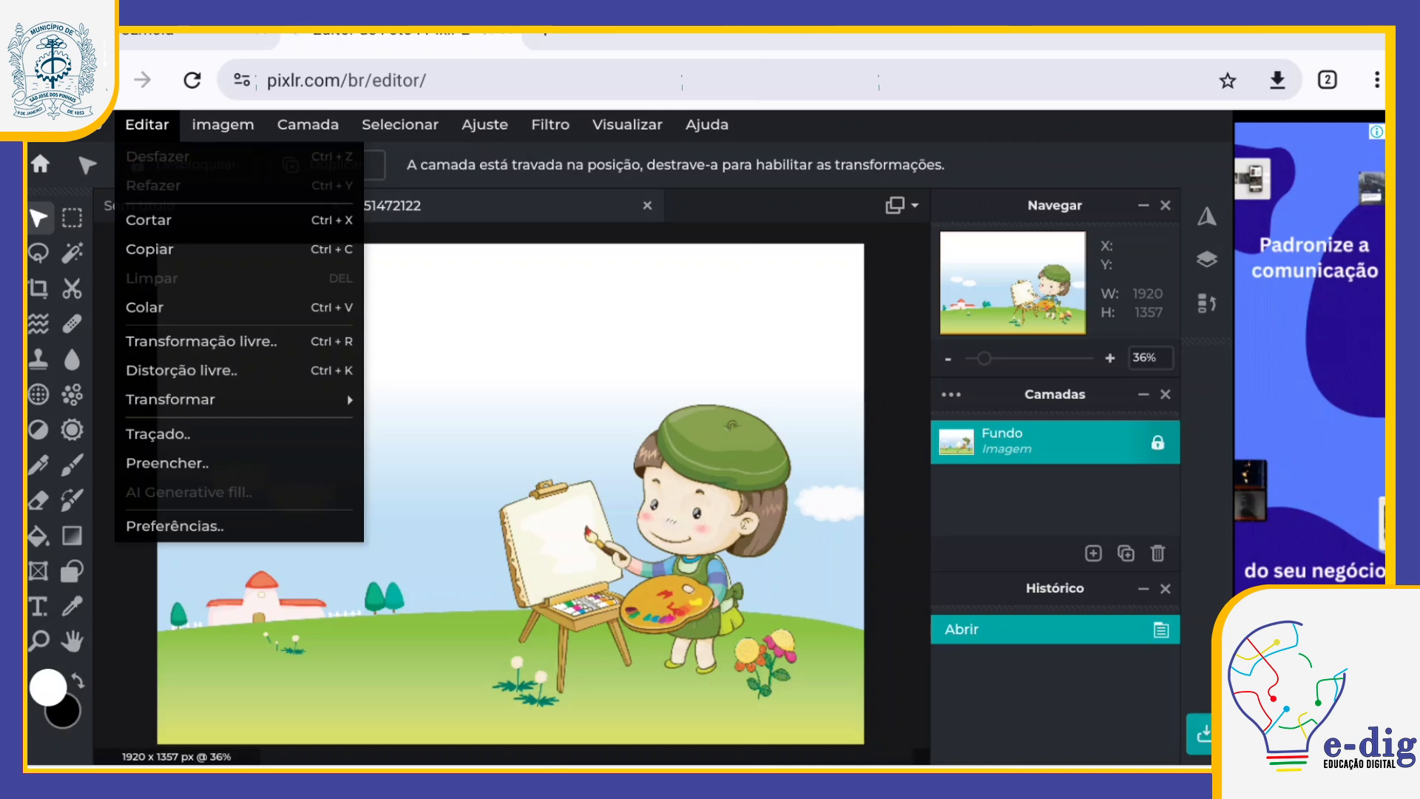
pyautogui.click(182, 369)
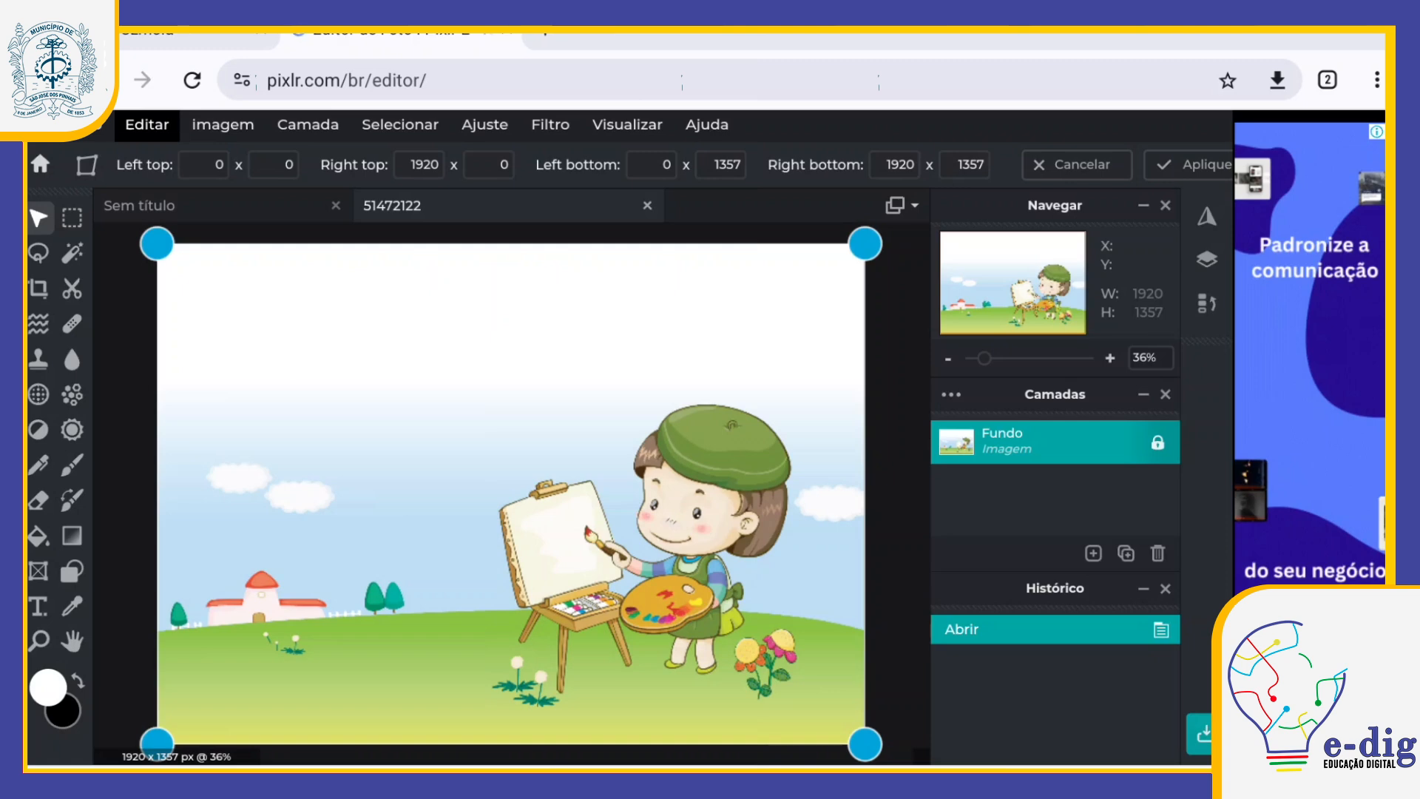
pyautogui.moveTo(864, 744); pyautogui.dragTo(19, 301)
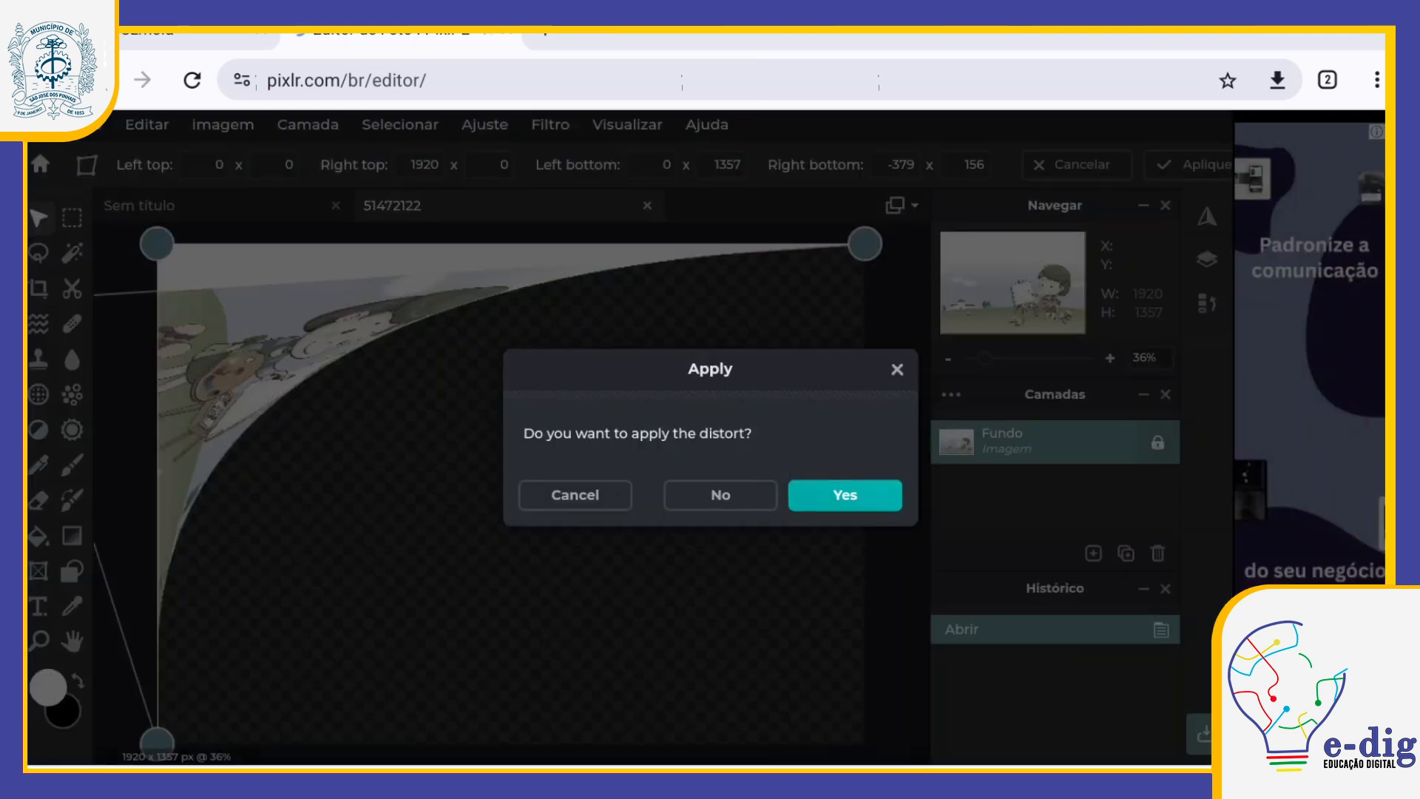
pyautogui.click(720, 495)
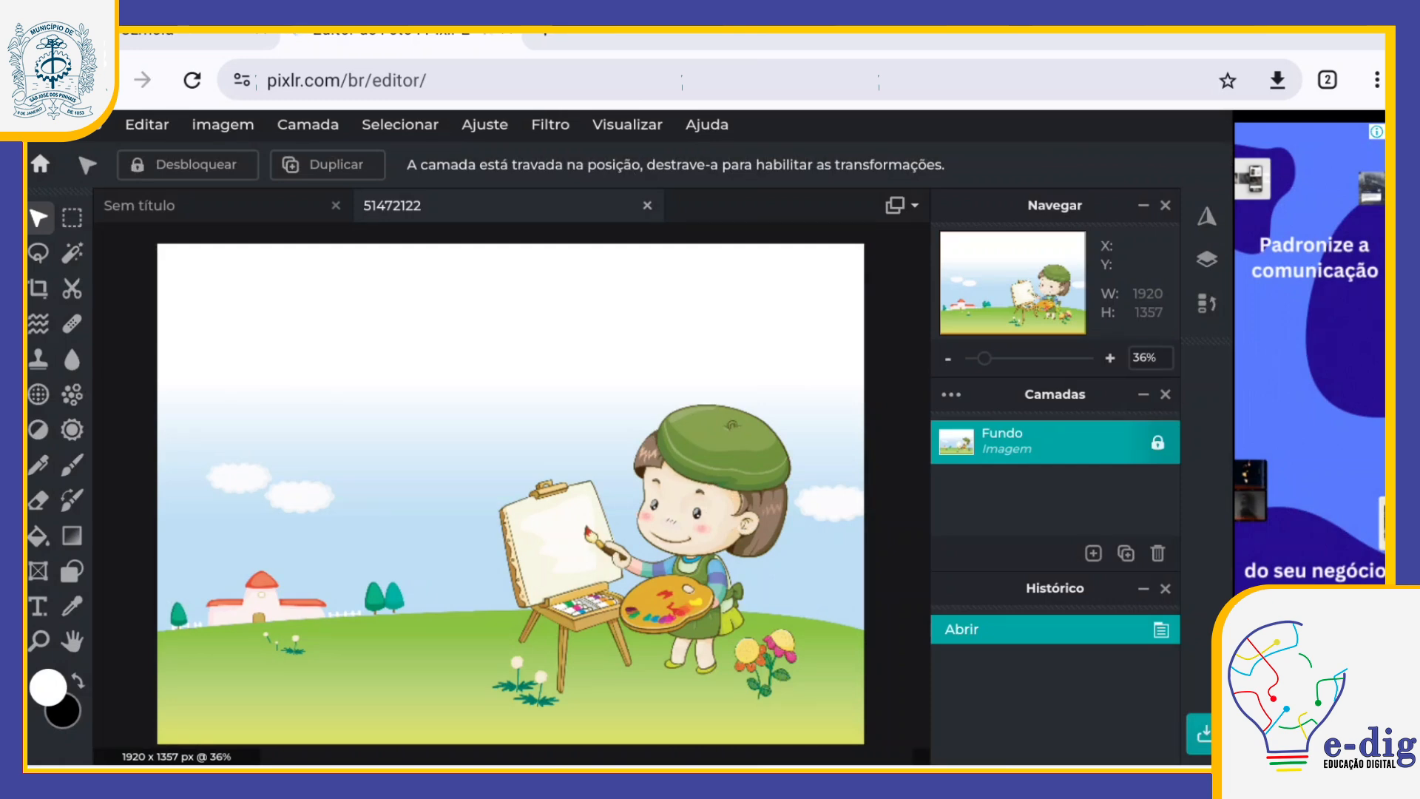
# Step: Apply a free distortion to the illustration with the upper-left corner at about -17 x 7 and the lower-right corner at about 1929 x 1370
pyautogui.click(147, 124)
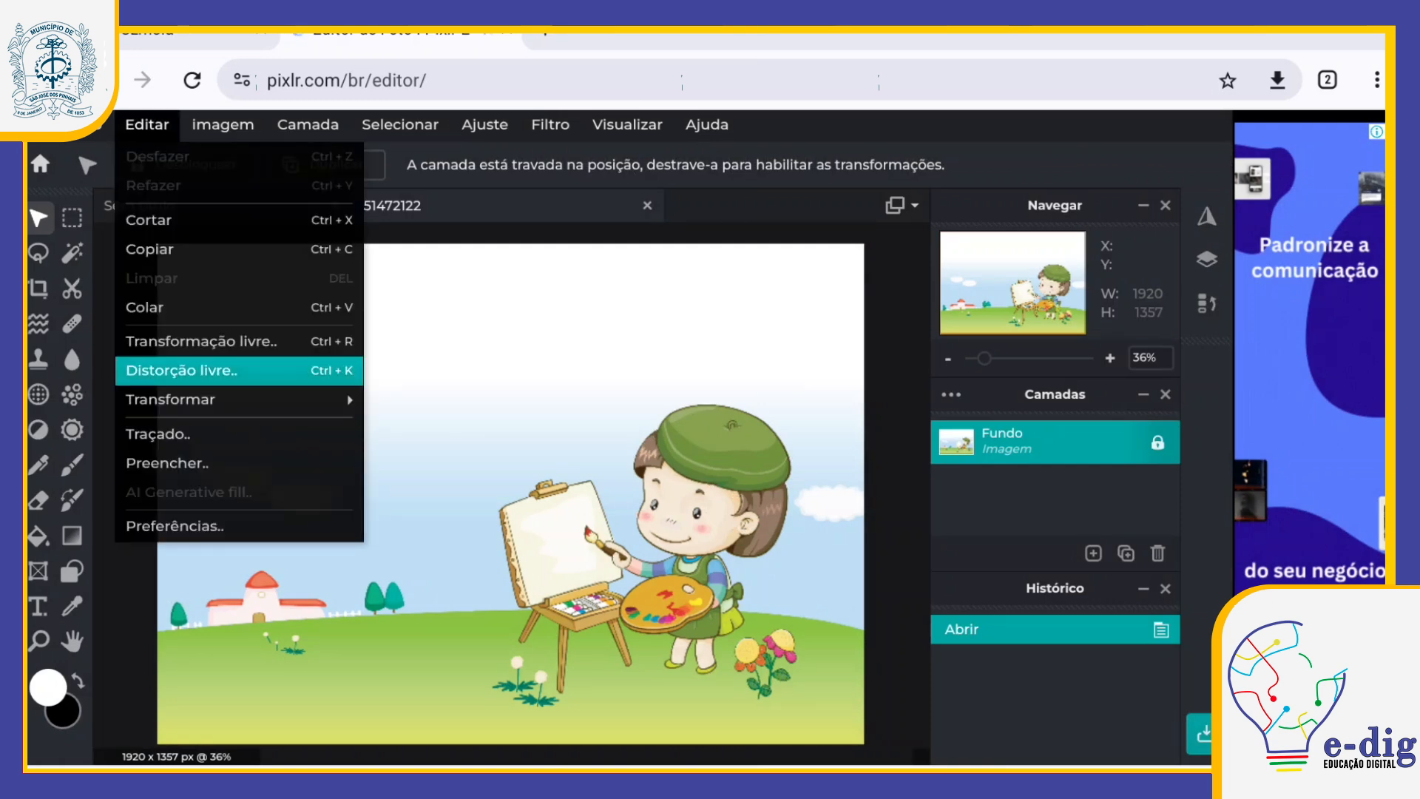
pyautogui.click(181, 370)
pyautogui.moveTo(863, 742)
pyautogui.mouseDown()
pyautogui.moveTo(798, 655)
pyautogui.moveTo(911, 545)
pyautogui.moveTo(930, 429)
pyautogui.moveTo(890, 241)
pyautogui.moveTo(655, 609)
pyautogui.moveTo(697, 732)
pyautogui.moveTo(884, 751)
pyautogui.moveTo(868, 747)
pyautogui.mouseUp()
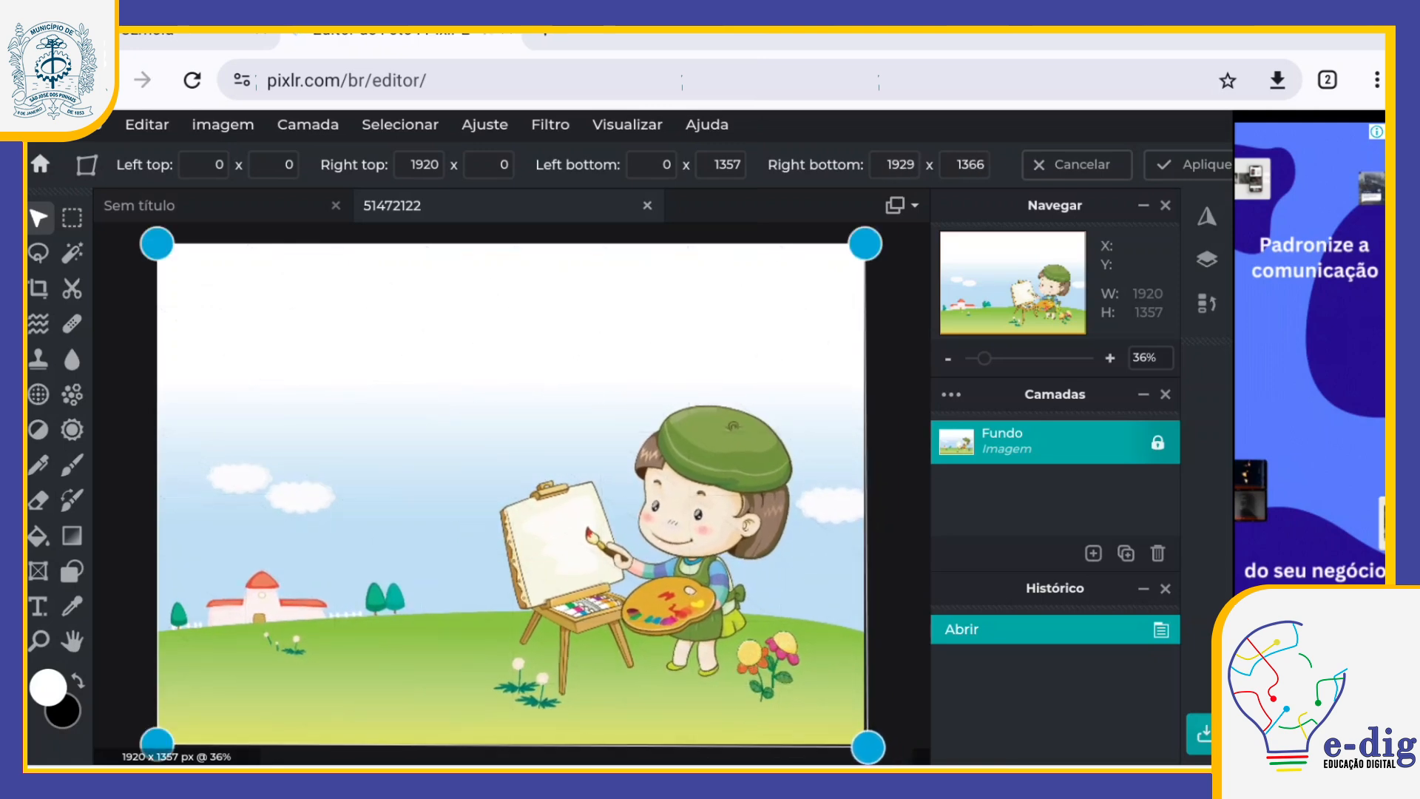
pyautogui.moveTo(157, 243); pyautogui.dragTo(163, 273)
pyautogui.moveTo(157, 267); pyautogui.dragTo(150, 244)
pyautogui.moveTo(510, 494); pyautogui.dragTo(510, 495)
pyautogui.click(511, 496)
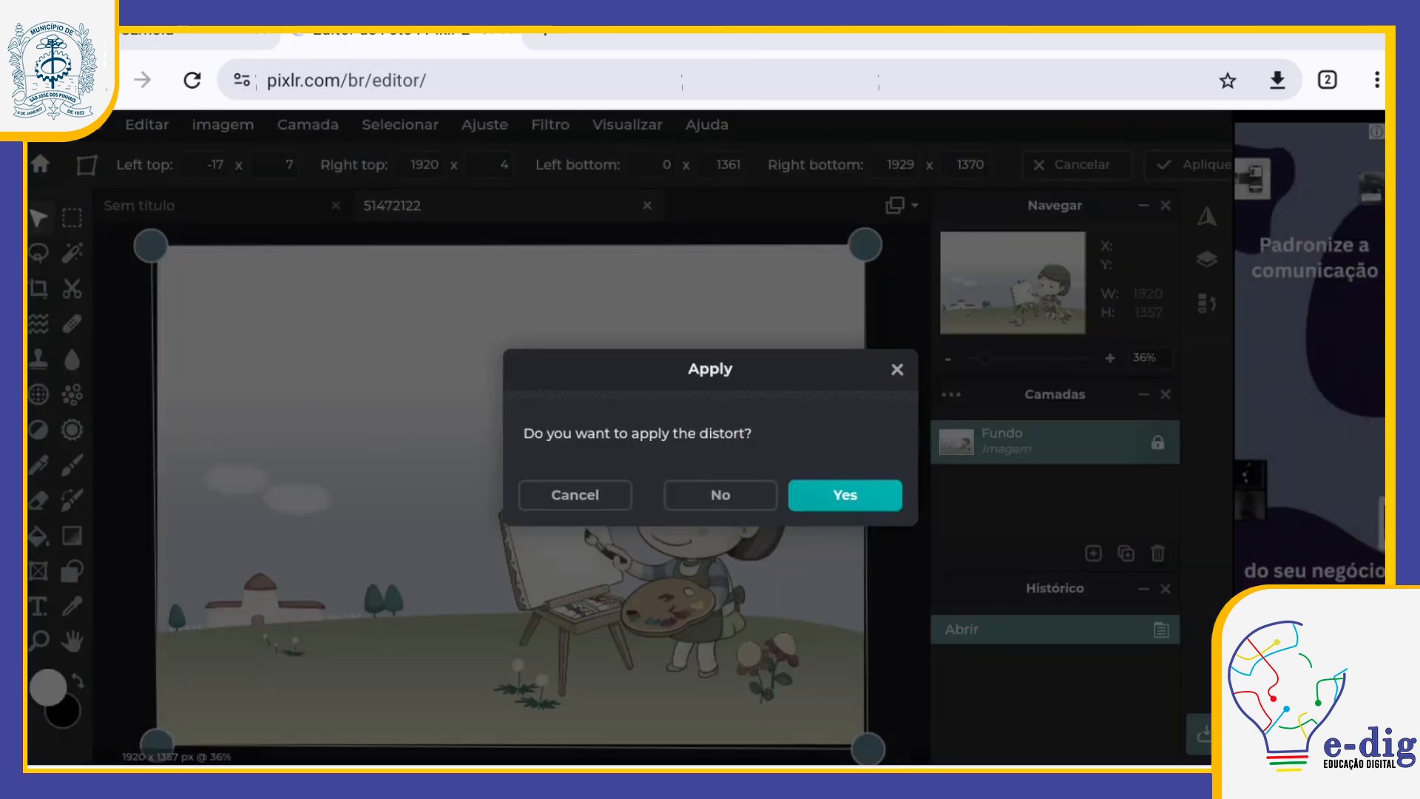
pyautogui.click(845, 495)
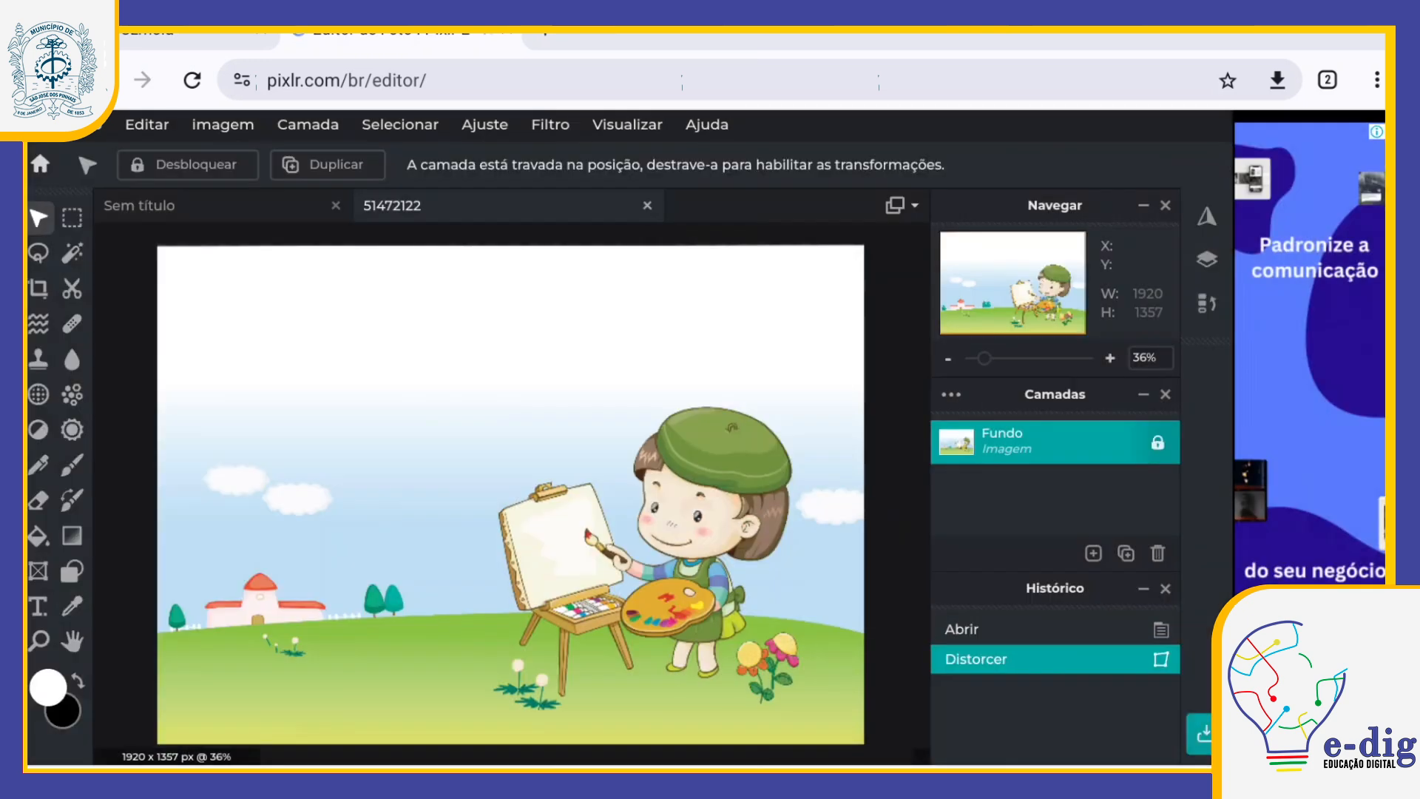
# Step: Try a free transform of the illustration, scaling it to about 875 x 614 px and moving it toward the canvas centre
pyautogui.click(147, 125)
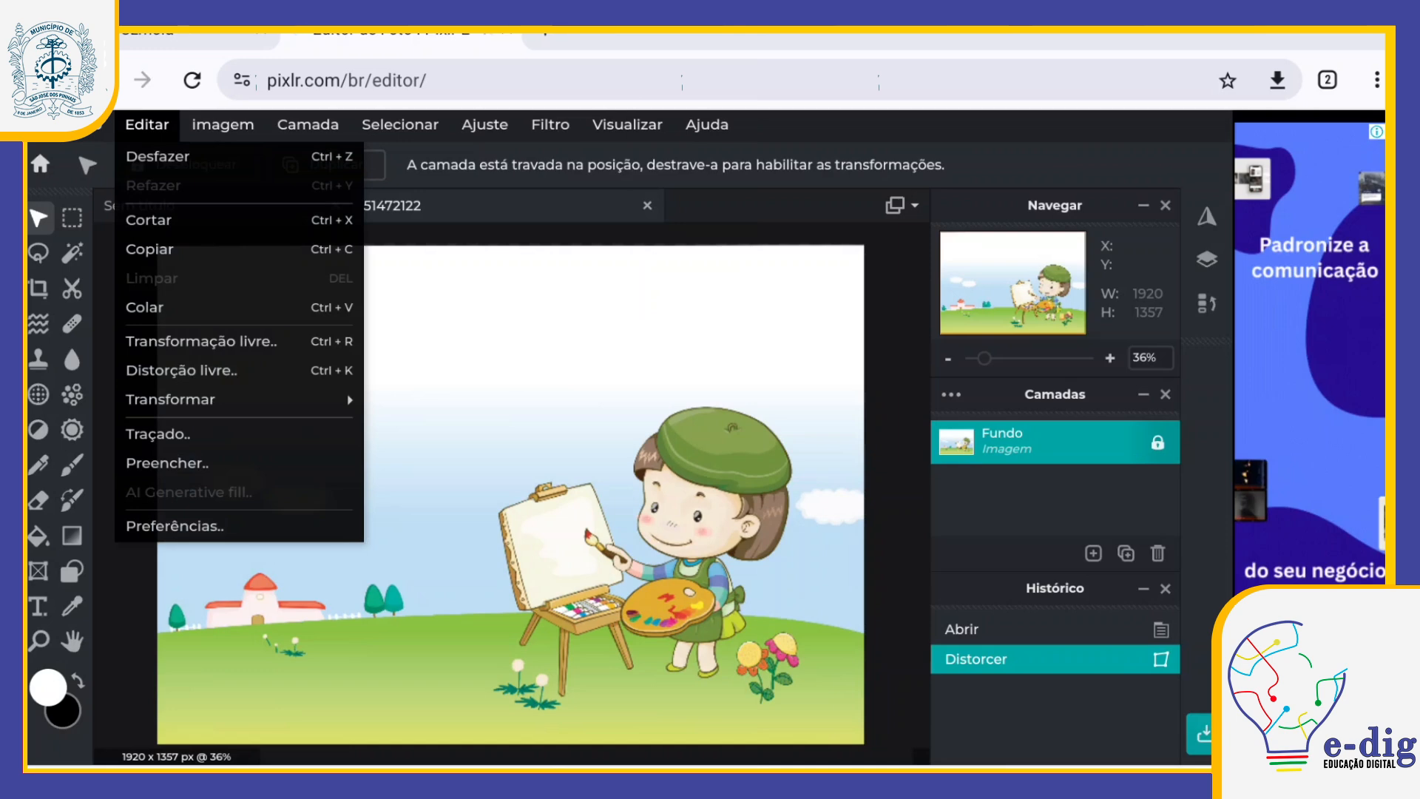
pyautogui.click(201, 341)
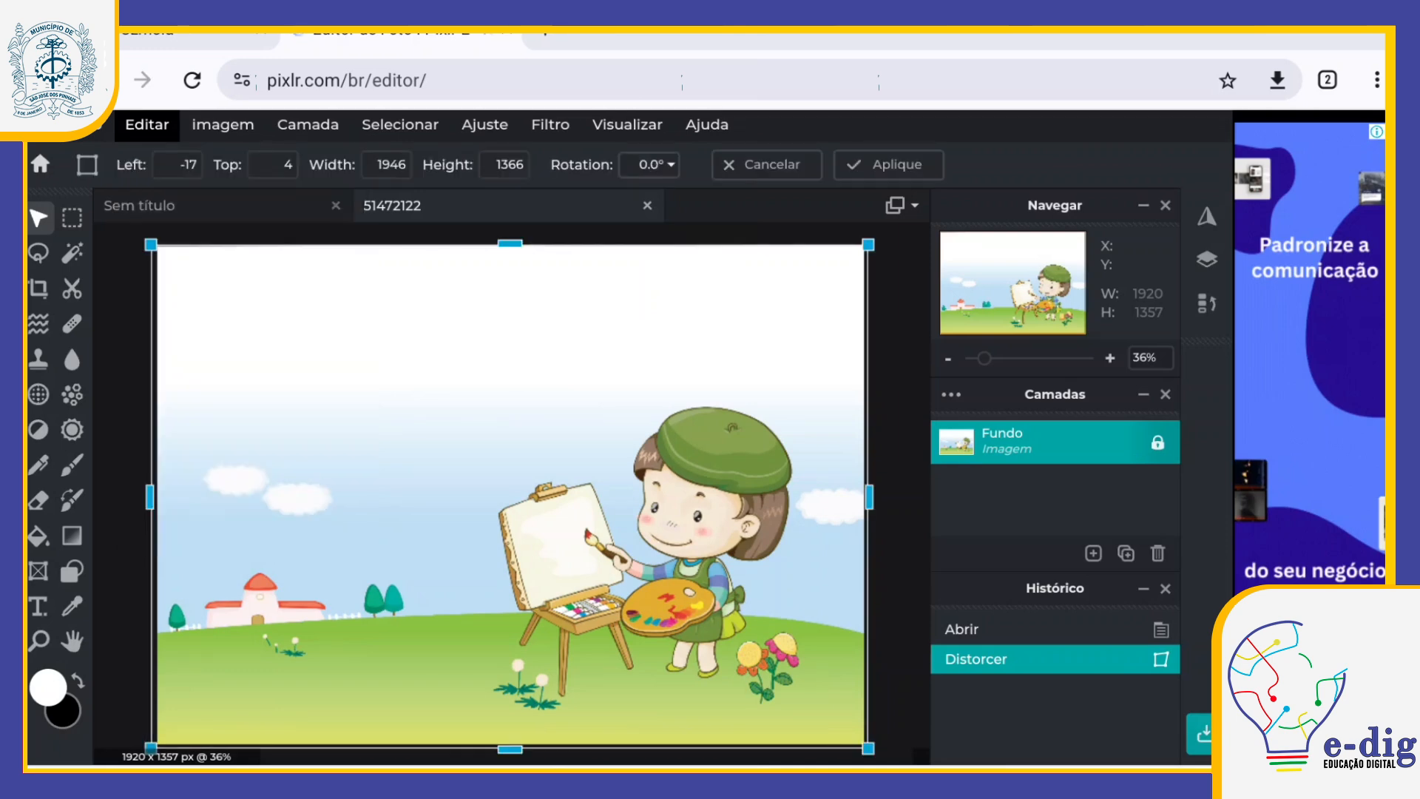
pyautogui.moveTo(868, 747); pyautogui.dragTo(473, 470)
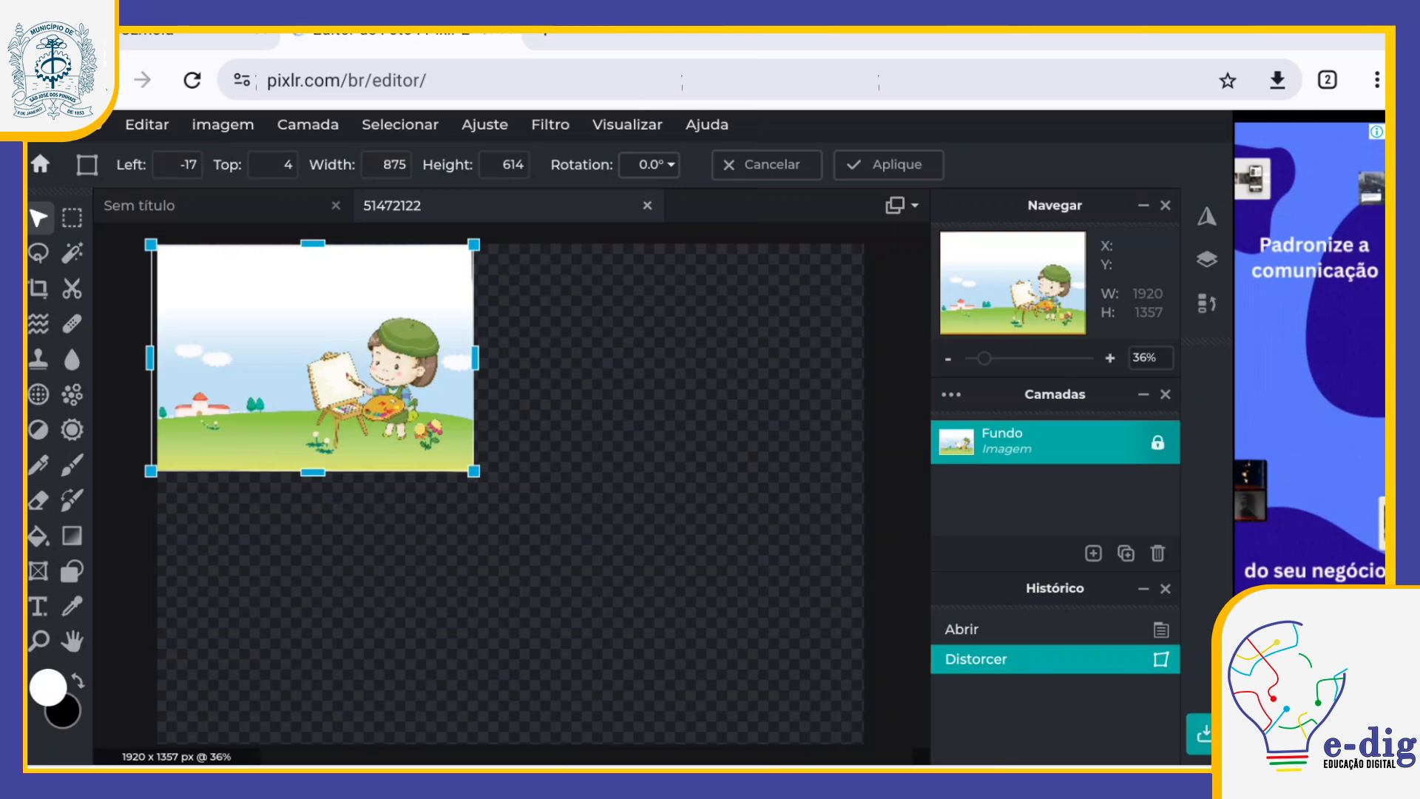
pyautogui.moveTo(312, 358); pyautogui.dragTo(505, 494)
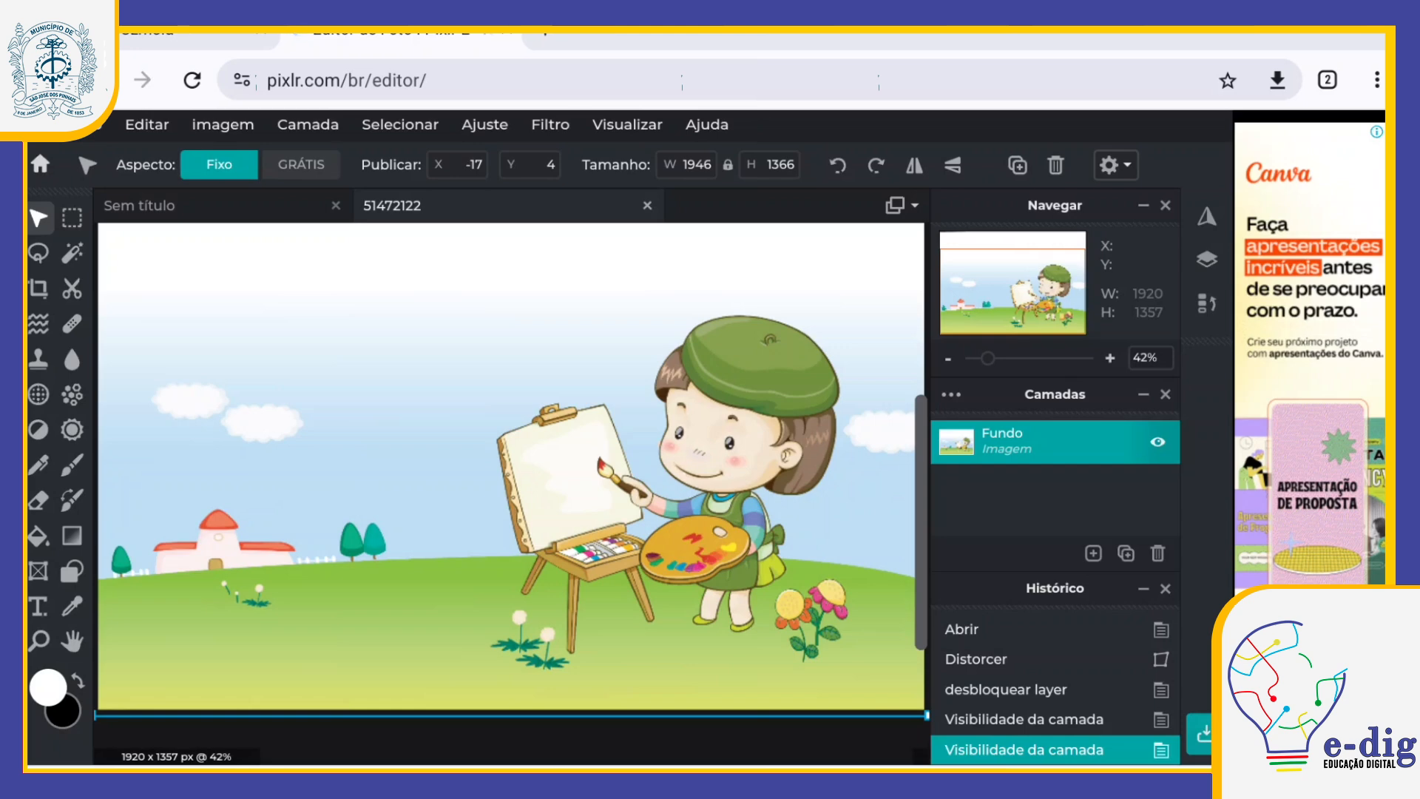
# Step: Copy the illustration's Fundo layer and paste it into the blank 1200 x 1800 px image, allowing clipboard access
pyautogui.click(167, 205)
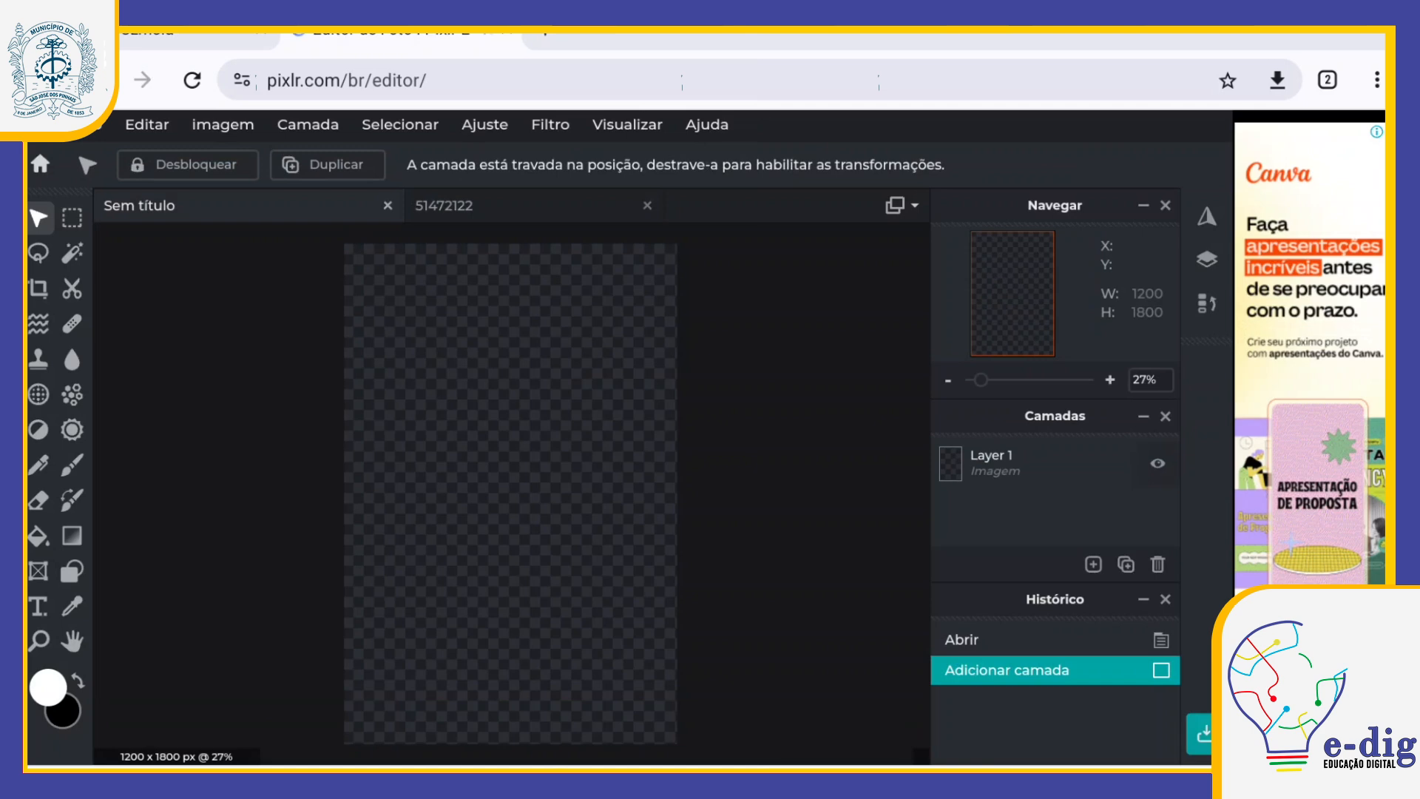
pyautogui.click(473, 206)
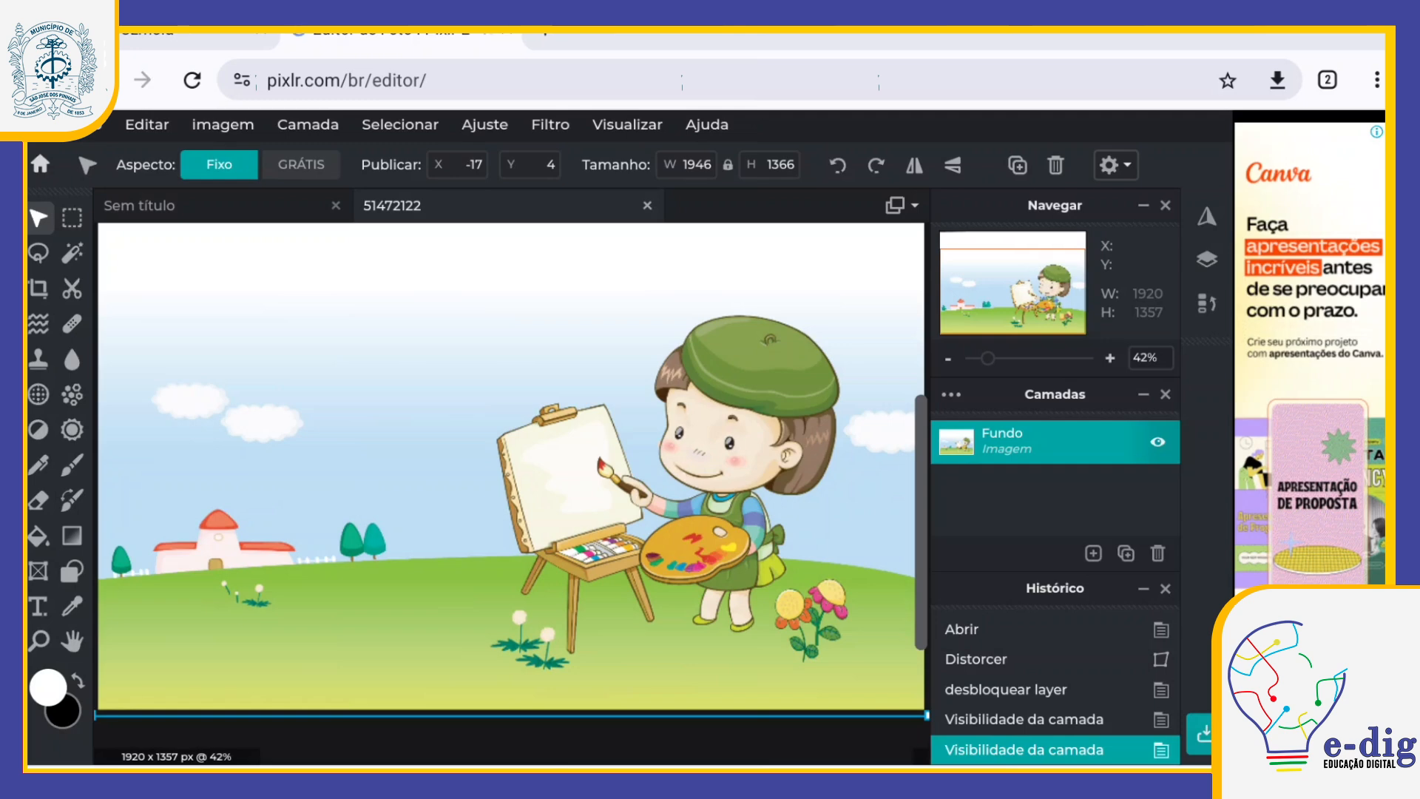
pyautogui.rightClick(573, 527)
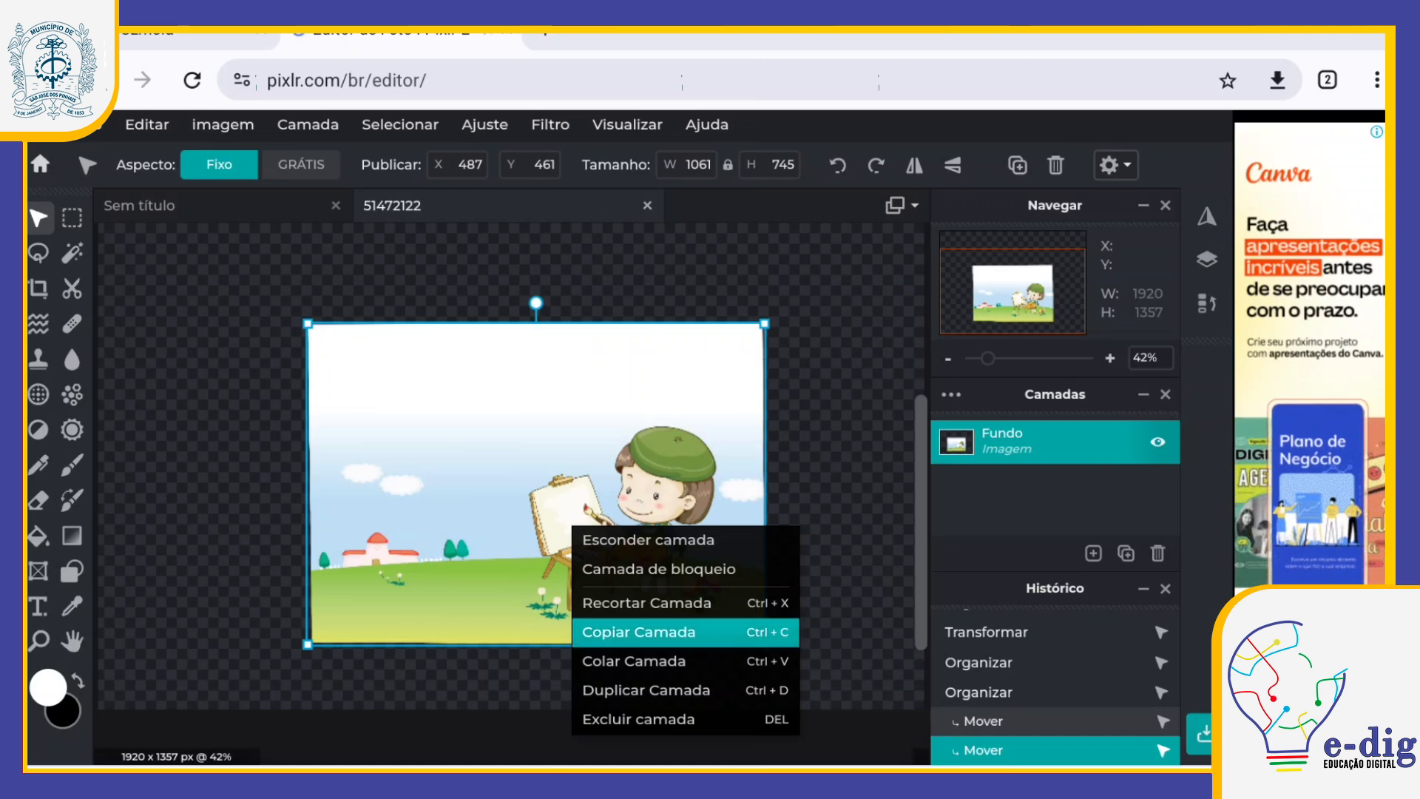
pyautogui.click(638, 632)
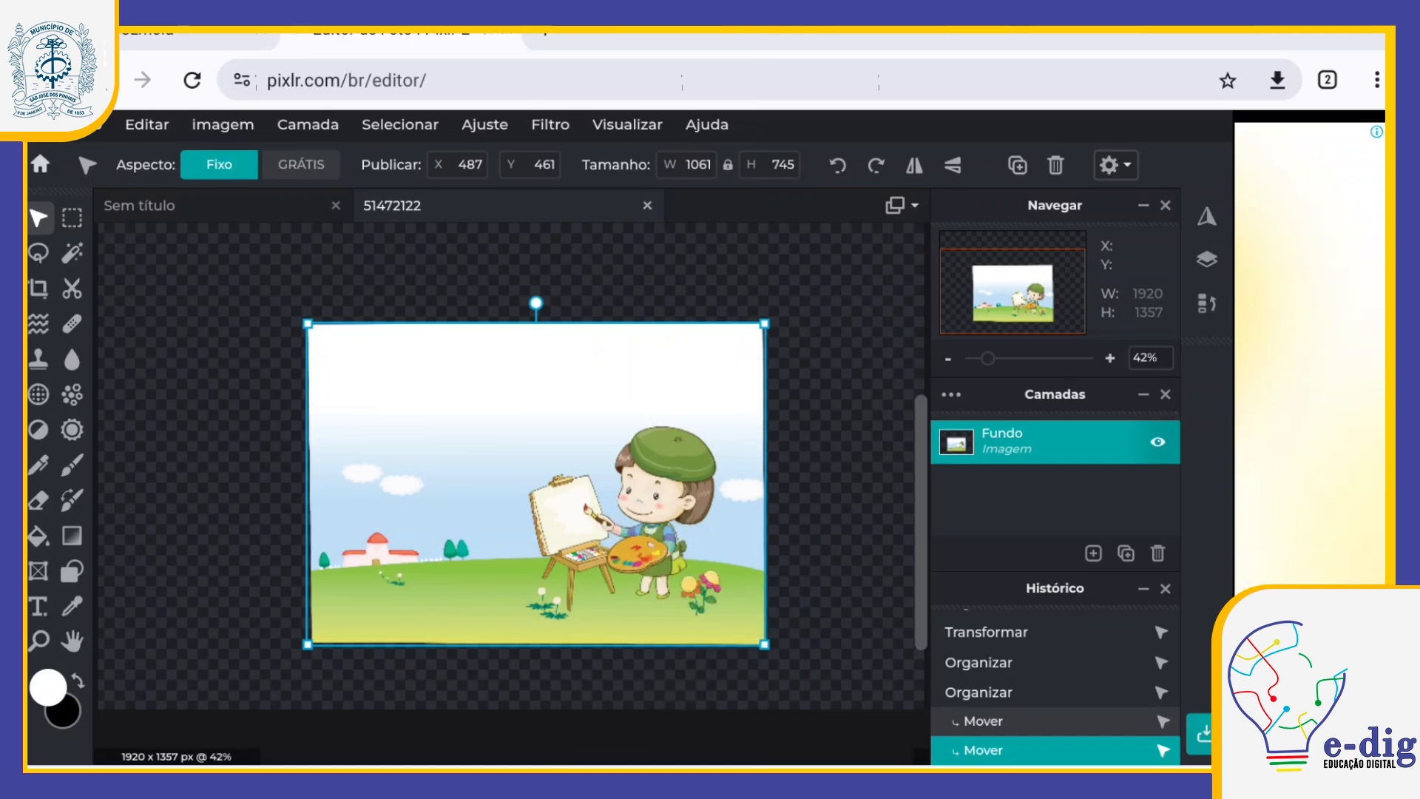
pyautogui.click(140, 205)
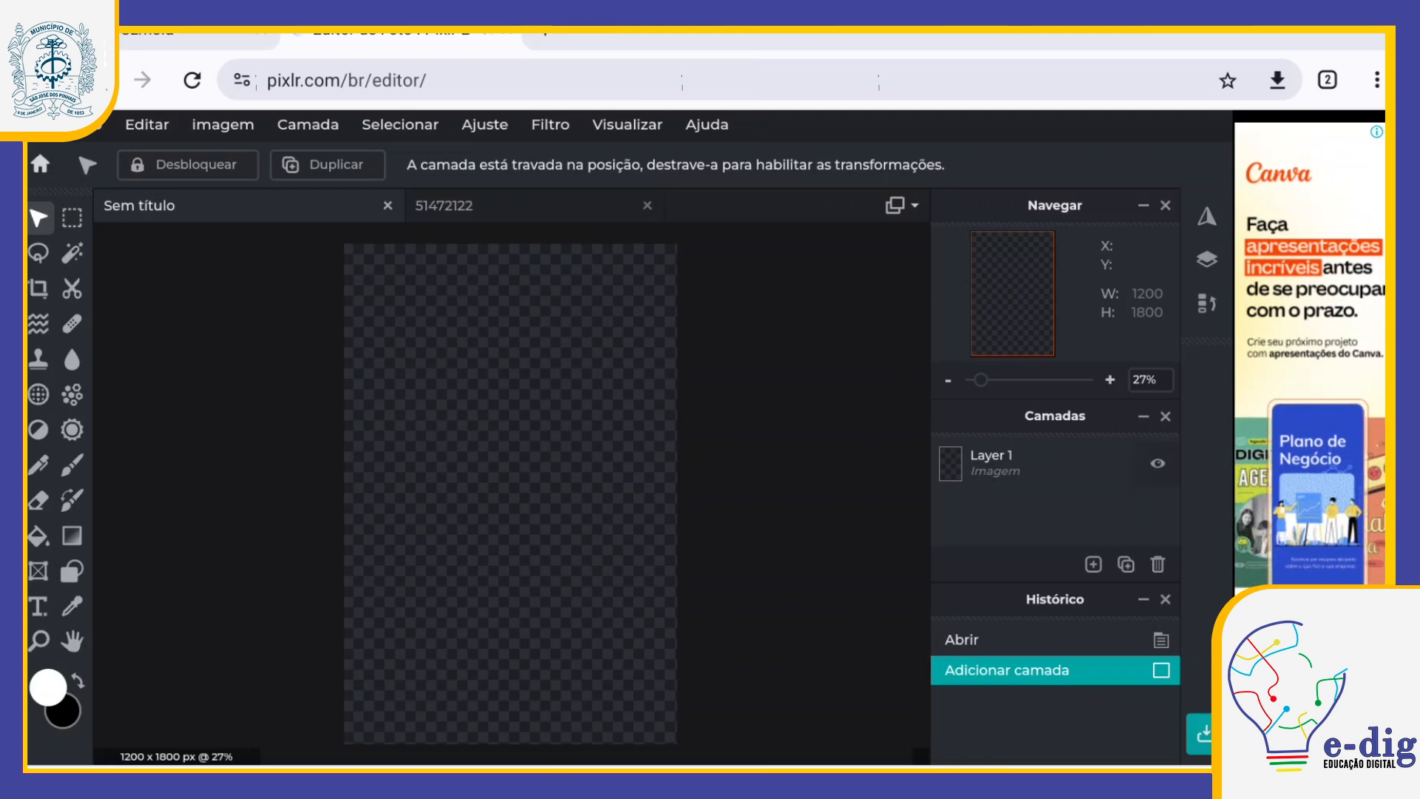
pyautogui.click(146, 124)
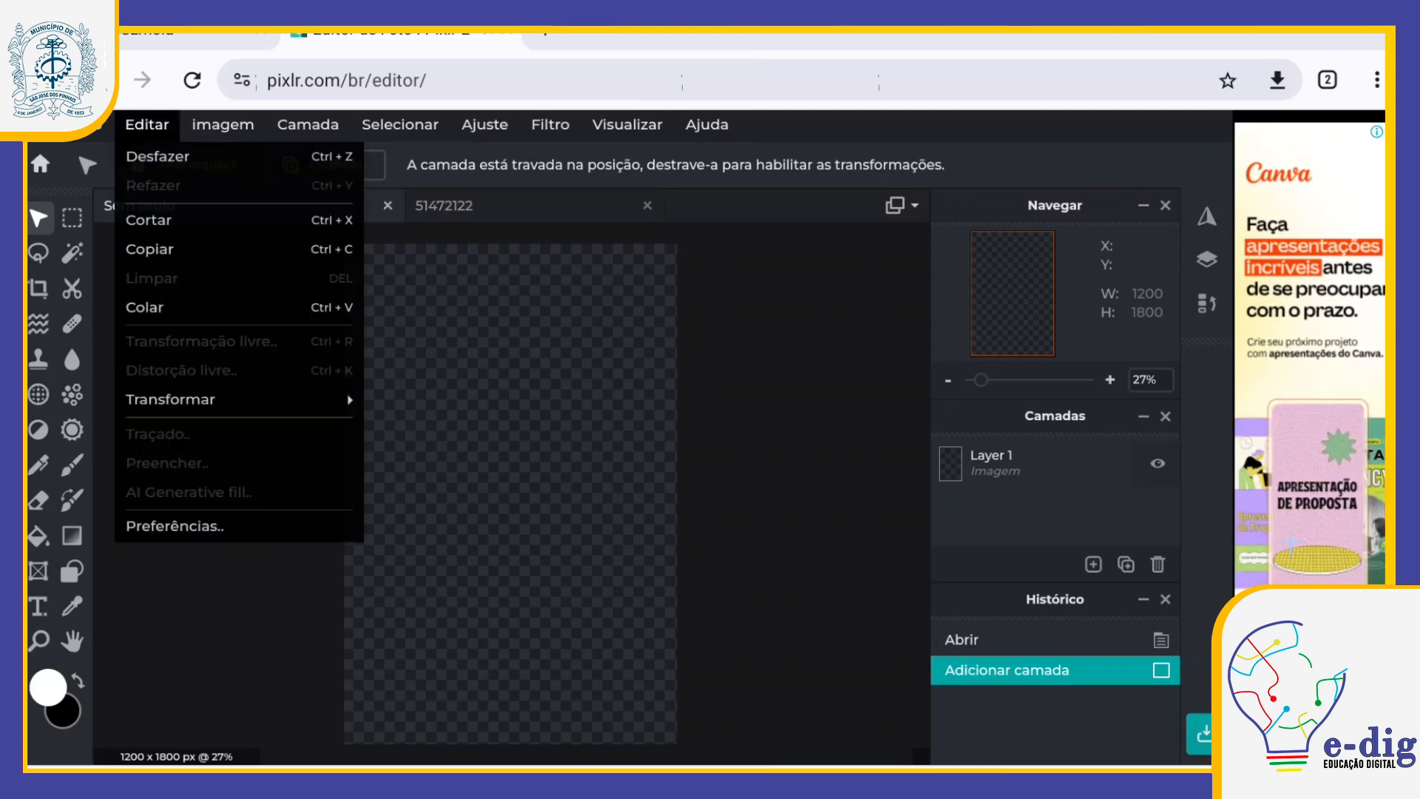
pyautogui.click(145, 307)
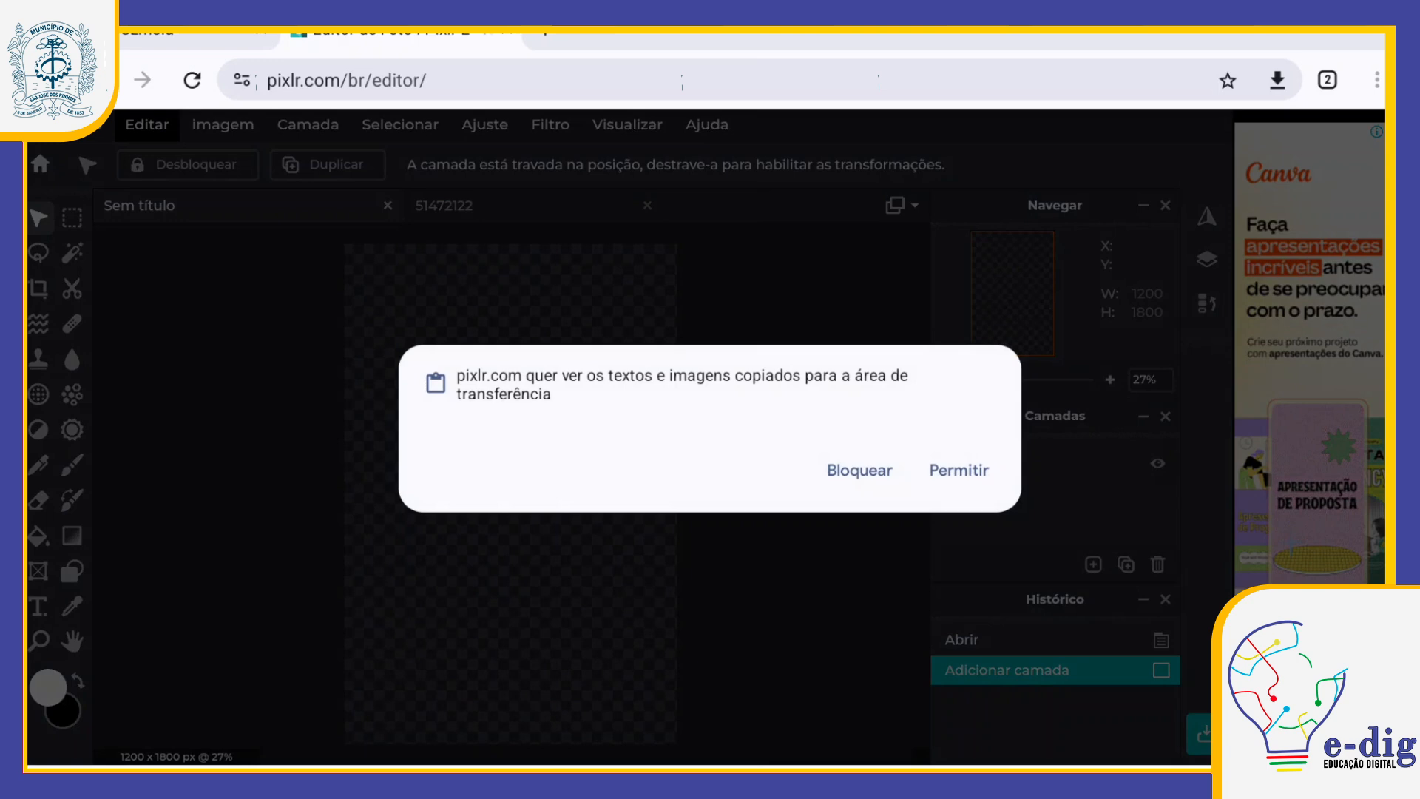
pyautogui.click(958, 471)
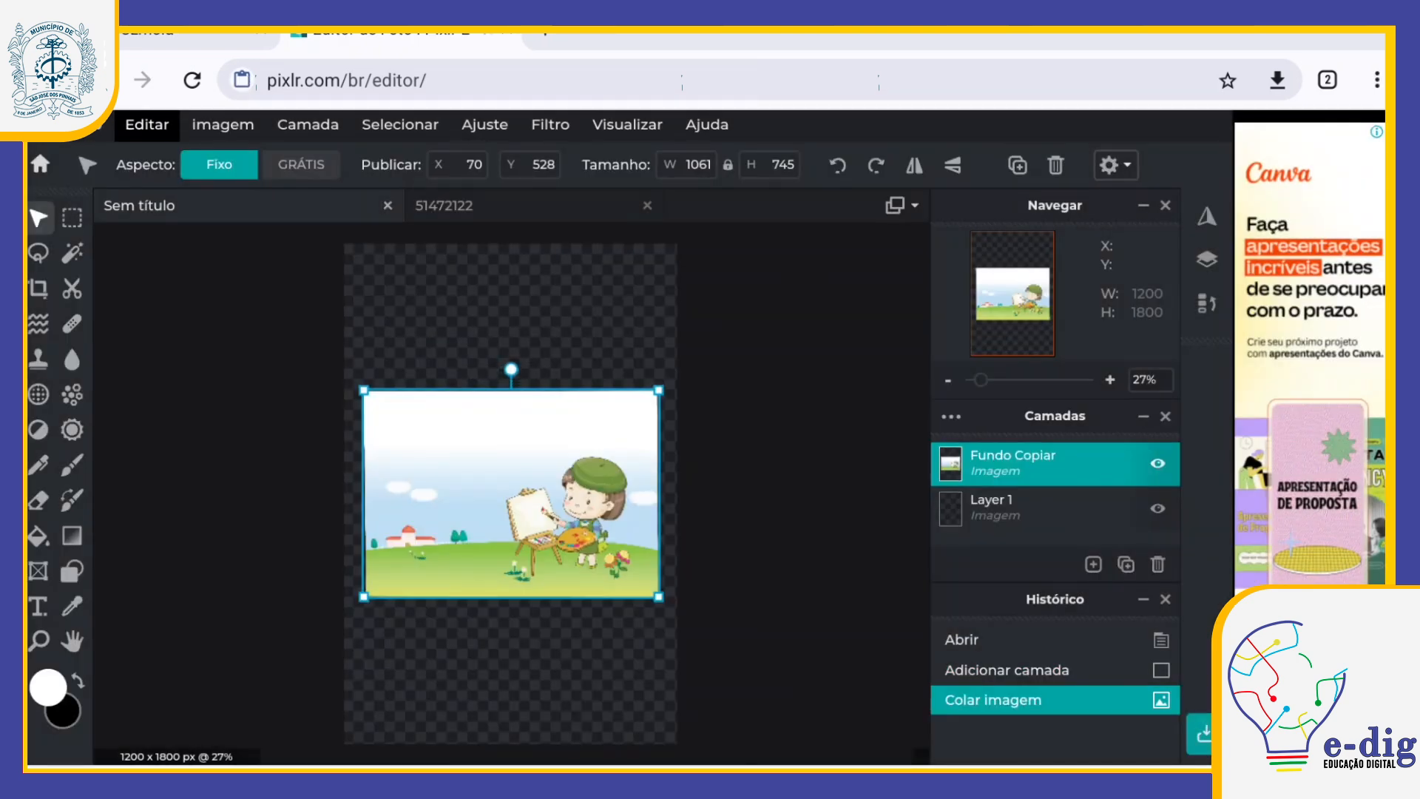
# Step: Move the pasted illustration to the upper part of the blank portrait canvas
pyautogui.click(444, 206)
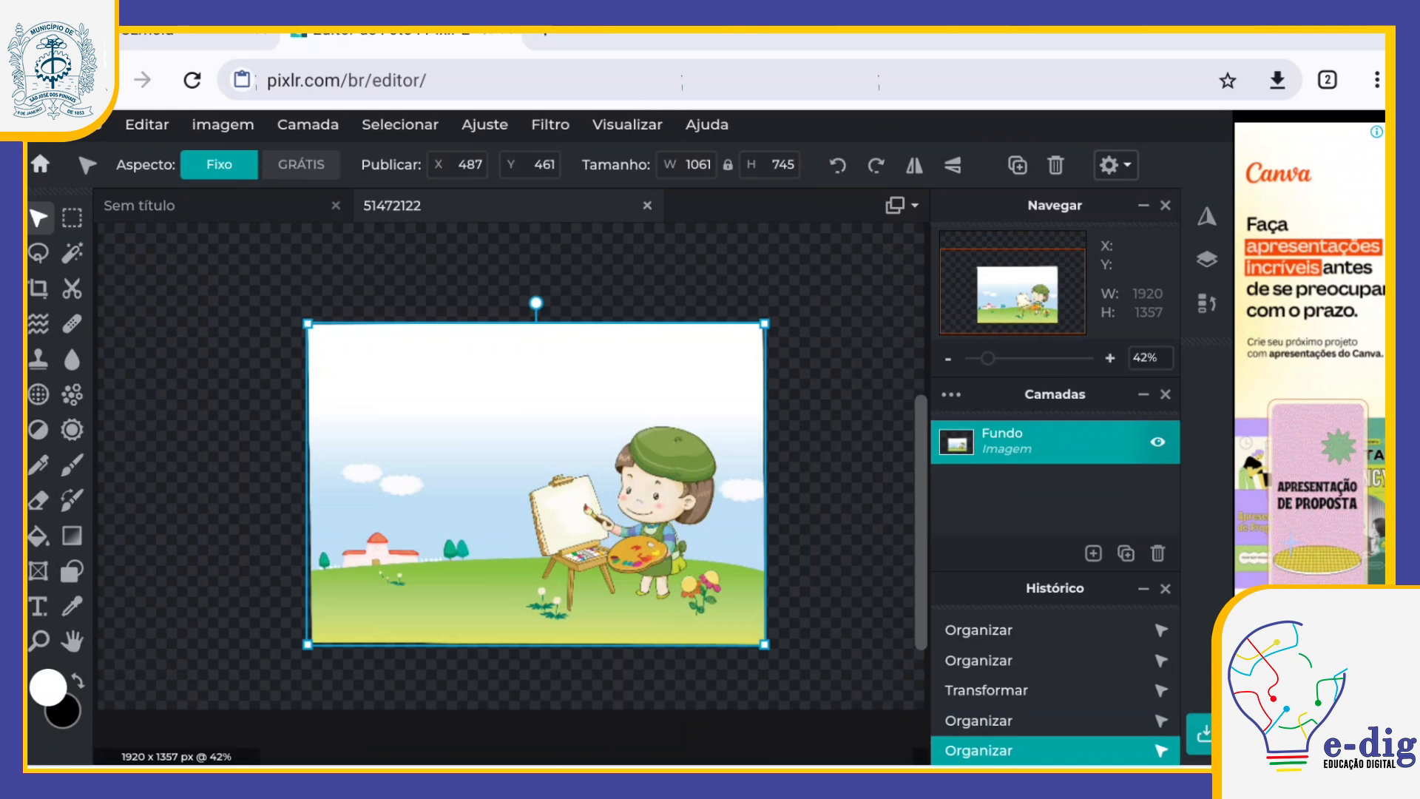
pyautogui.click(139, 205)
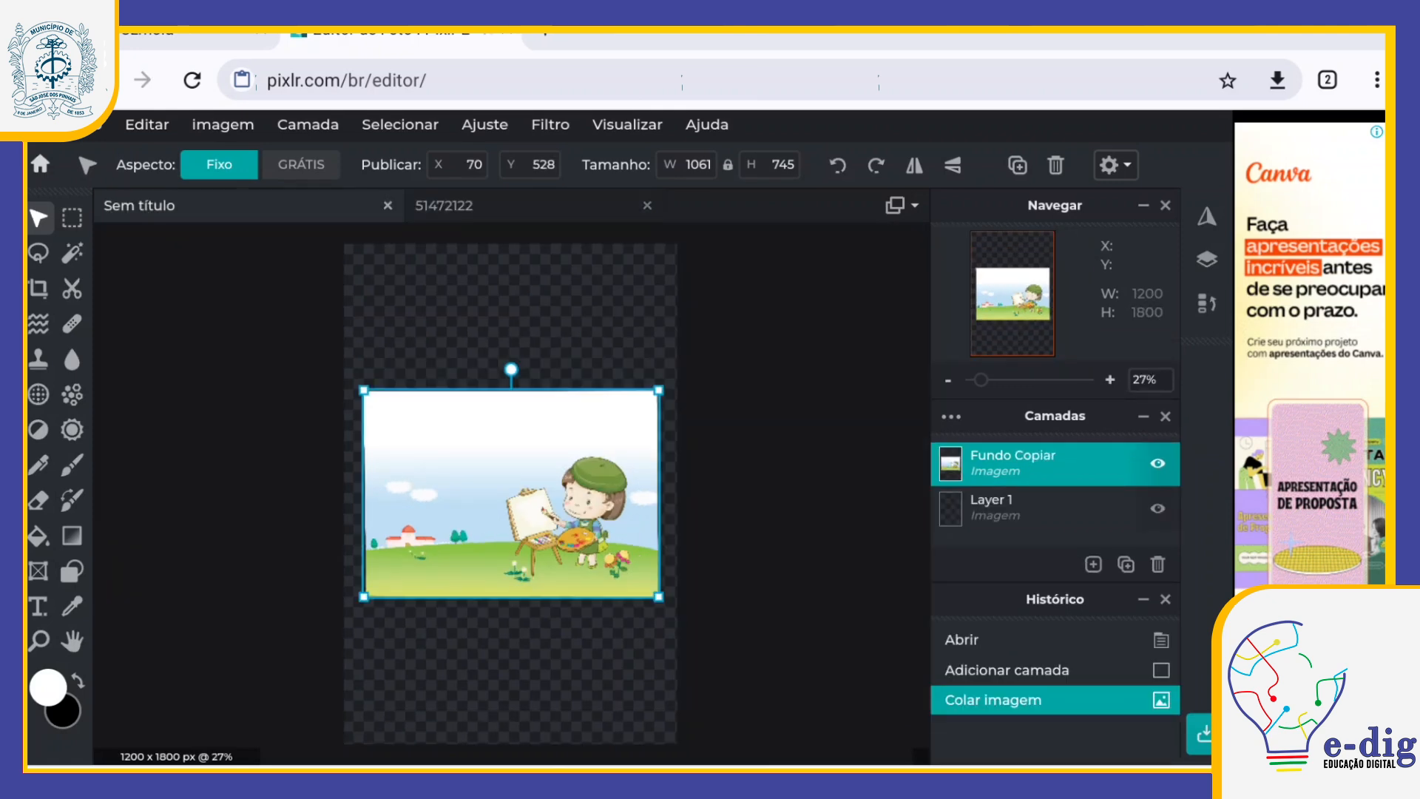
pyautogui.moveTo(534, 495); pyautogui.dragTo(509, 347)
pyautogui.moveTo(625, 432)
pyautogui.mouseDown()
pyautogui.moveTo(670, 465)
pyautogui.moveTo(645, 448)
pyautogui.mouseUp()
# Step: In image 51472122, move the illustration layer to about 135 x 285 and enlarge it to about 1495 x 1050 px
pyautogui.click(445, 206)
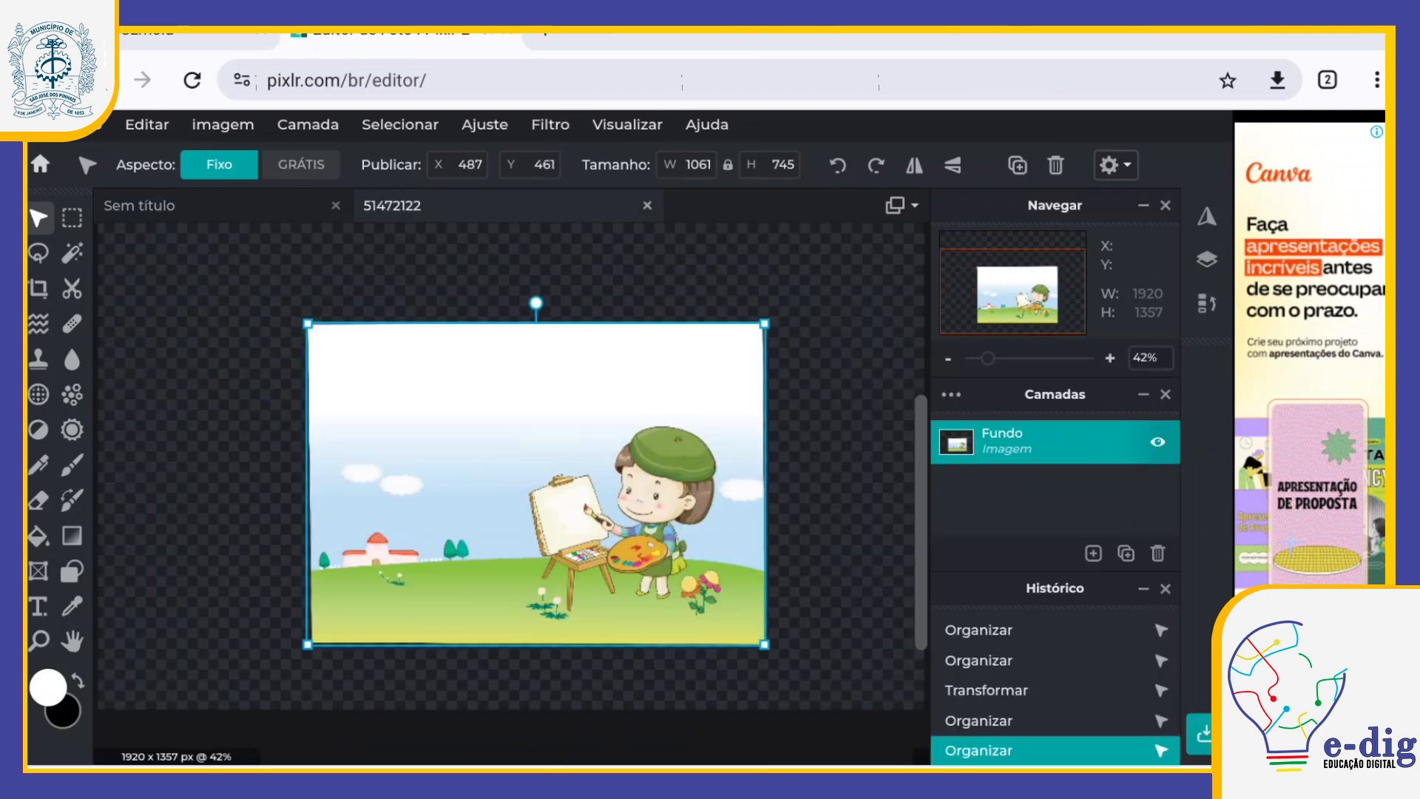
pyautogui.moveTo(510, 521); pyautogui.dragTo(352, 454)
pyautogui.moveTo(623, 574); pyautogui.dragTo(834, 677)
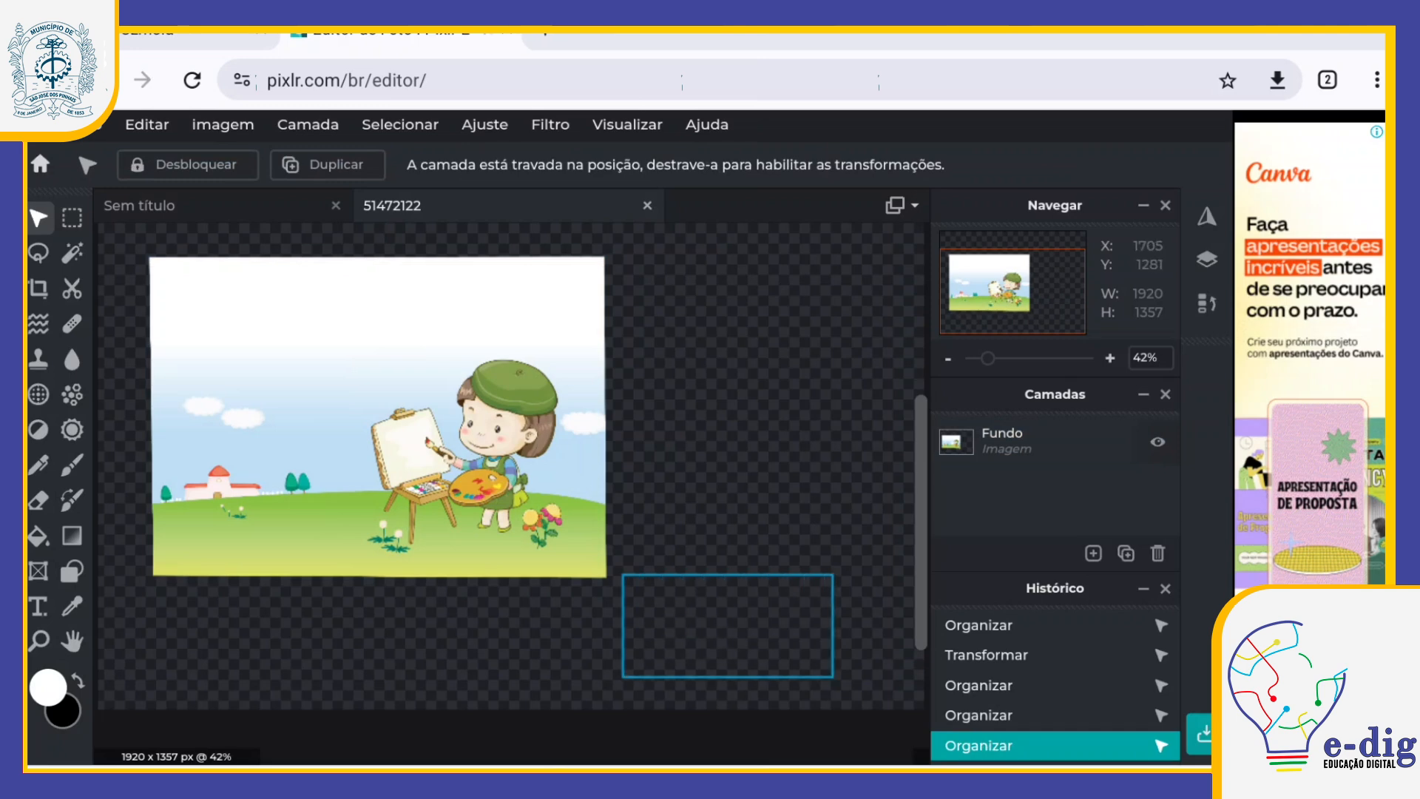
pyautogui.click(381, 417)
pyautogui.moveTo(381, 418)
pyautogui.mouseDown()
pyautogui.moveTo(549, 483)
pyautogui.moveTo(387, 409)
pyautogui.mouseUp()
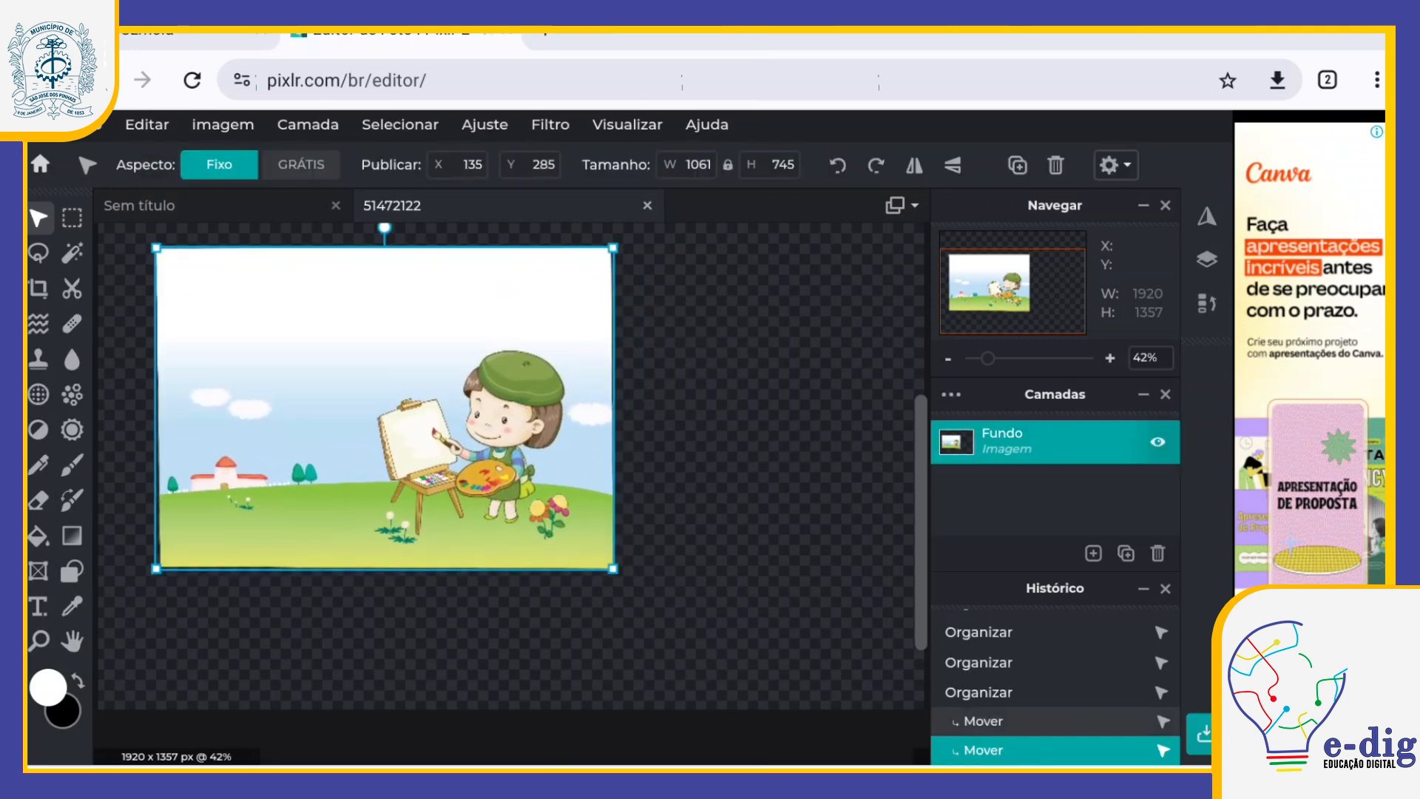
pyautogui.moveTo(613, 569); pyautogui.dragTo(803, 706)
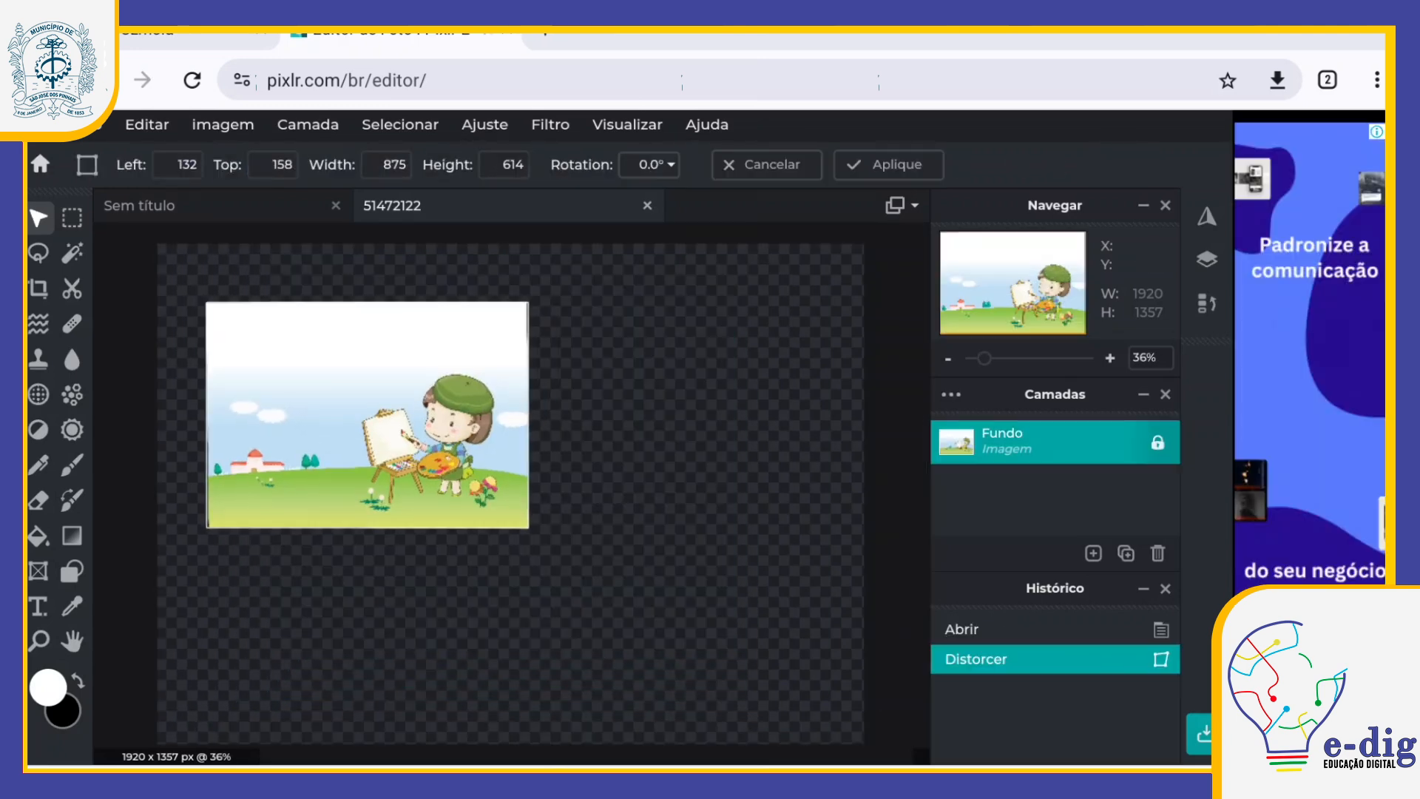
# Step: Try a free transform of the illustration at 0 x 0, scaled to about 1755 x 1232 px and rotated 180°, and discard it
pyautogui.moveTo(368, 415); pyautogui.dragTo(318, 356)
pyautogui.moveTo(480, 469); pyautogui.dragTo(804, 698)
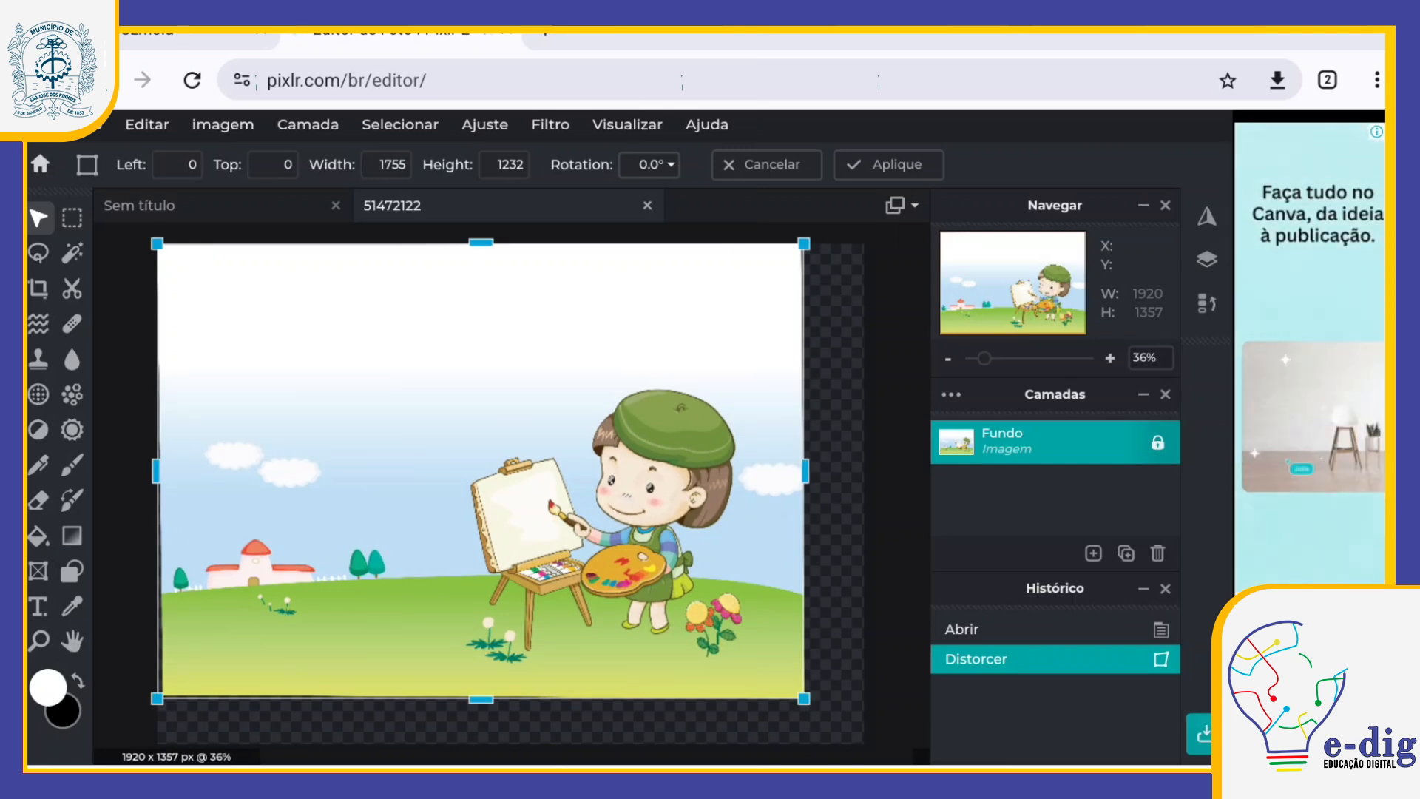
pyautogui.click(38, 252)
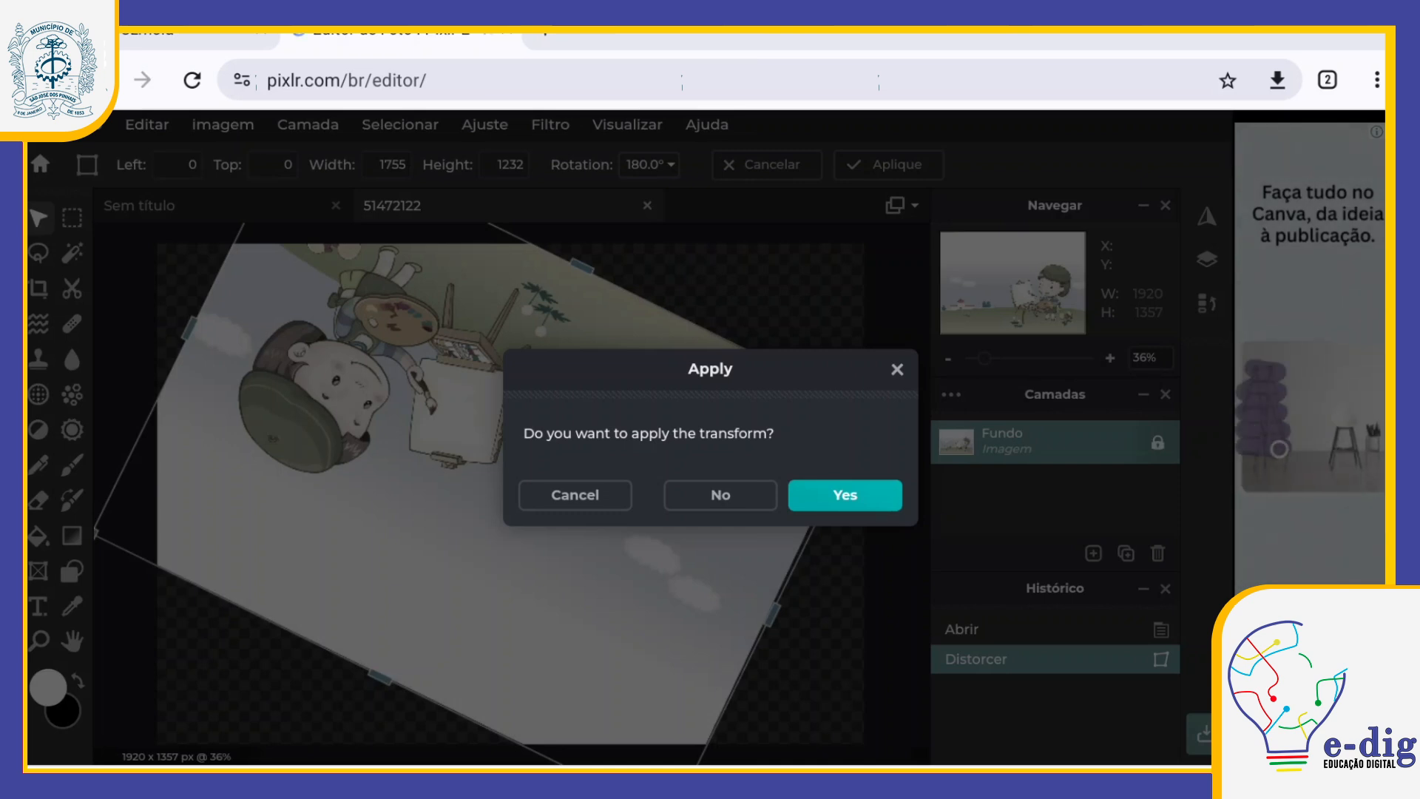
pyautogui.click(720, 495)
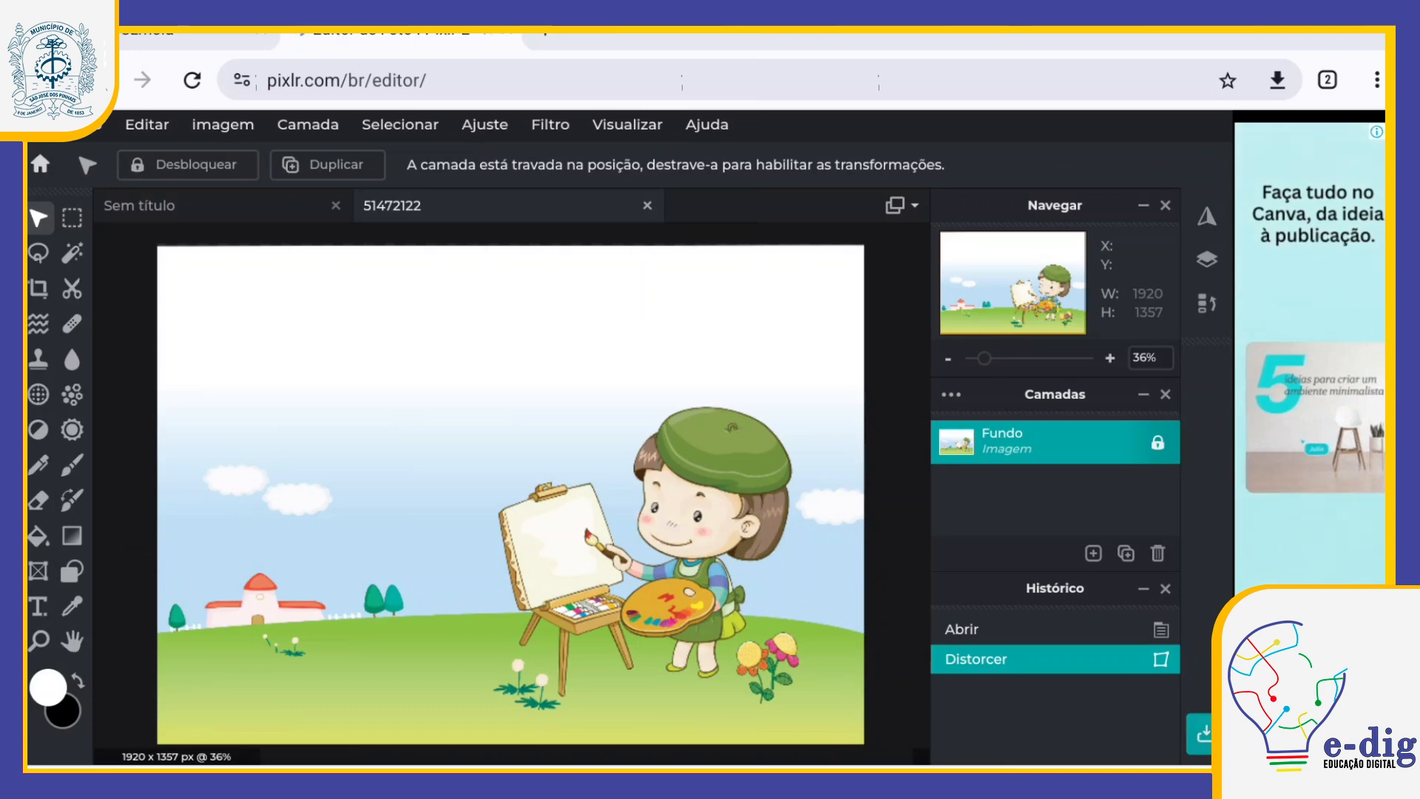
# Step: Try to flip the locked illustration layer vertically with the Transform options
pyautogui.click(147, 124)
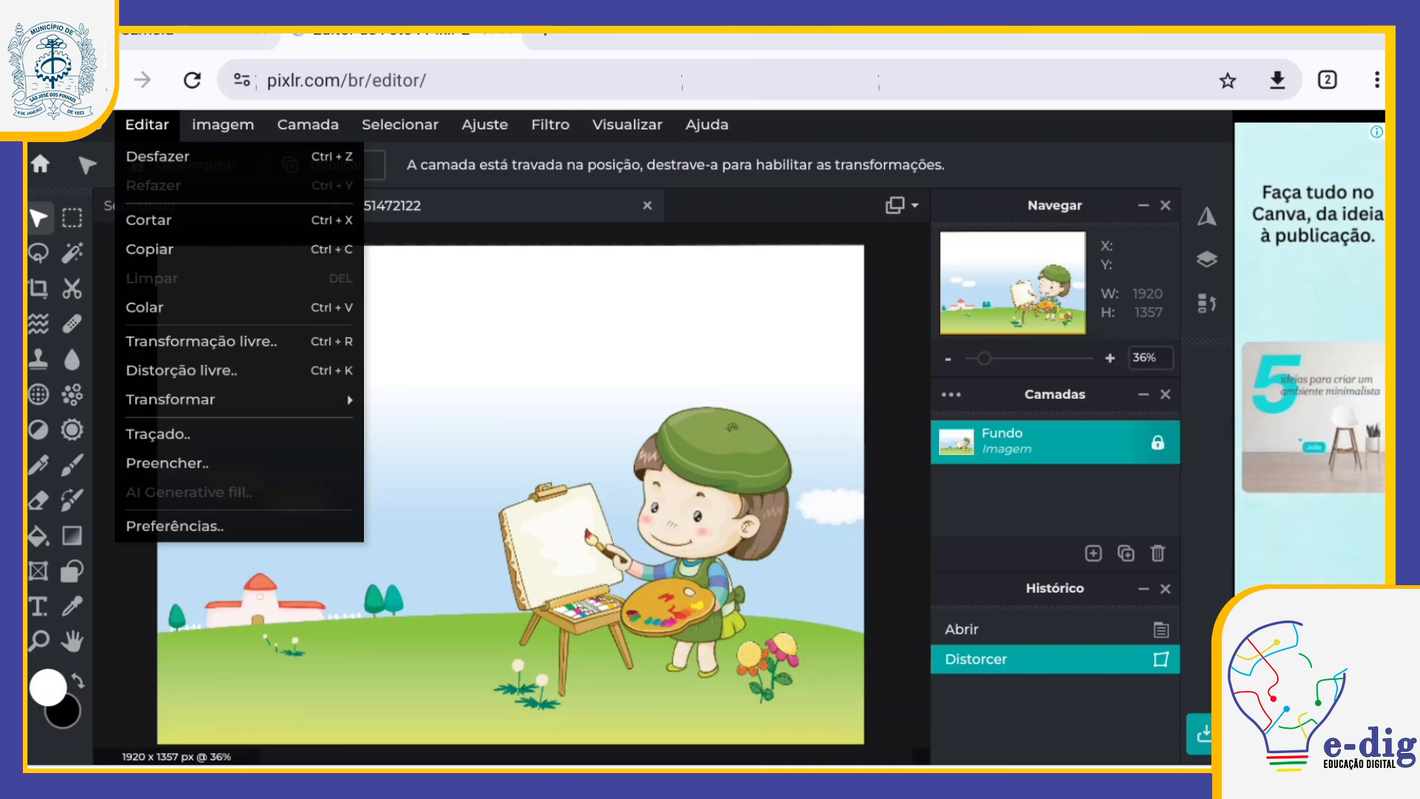
pyautogui.click(171, 400)
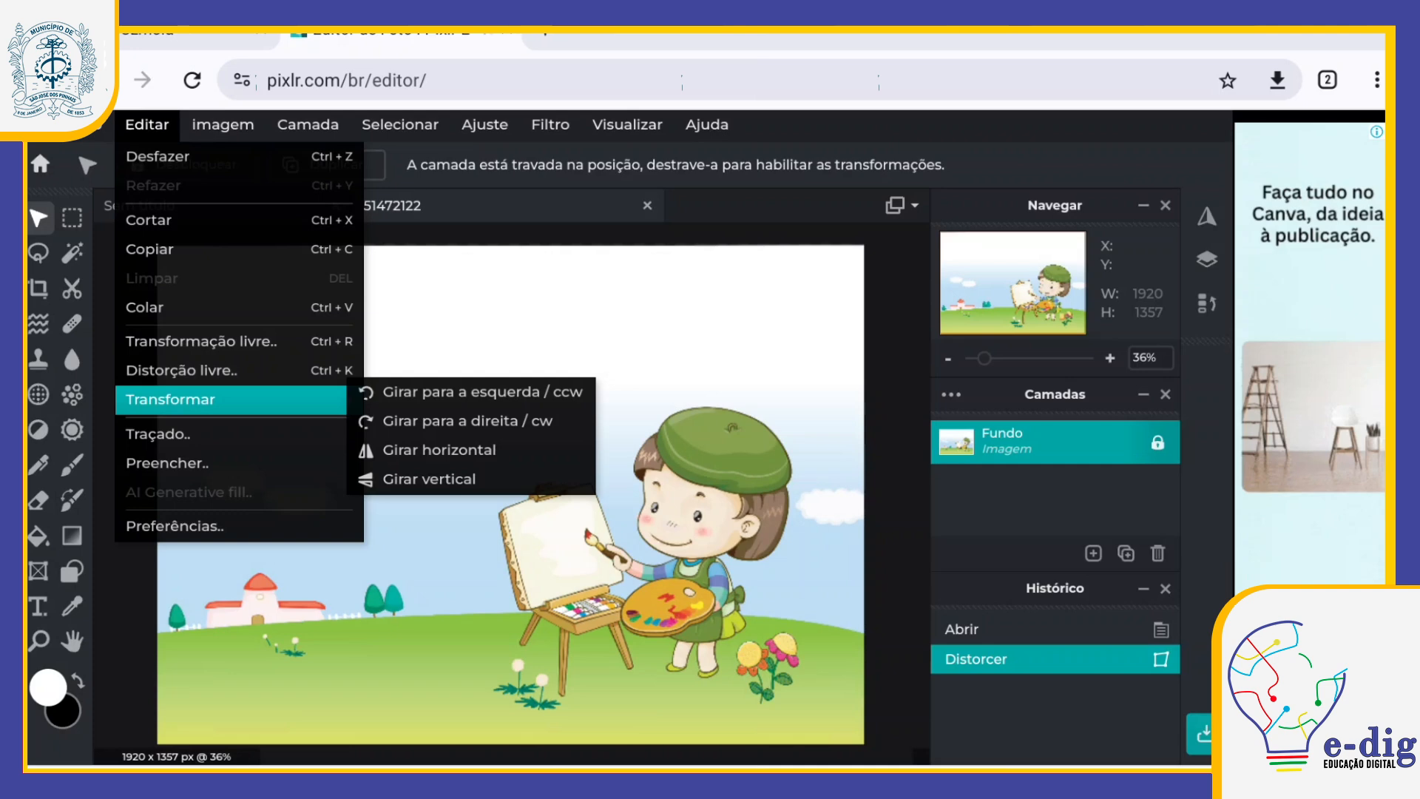
pyautogui.click(429, 478)
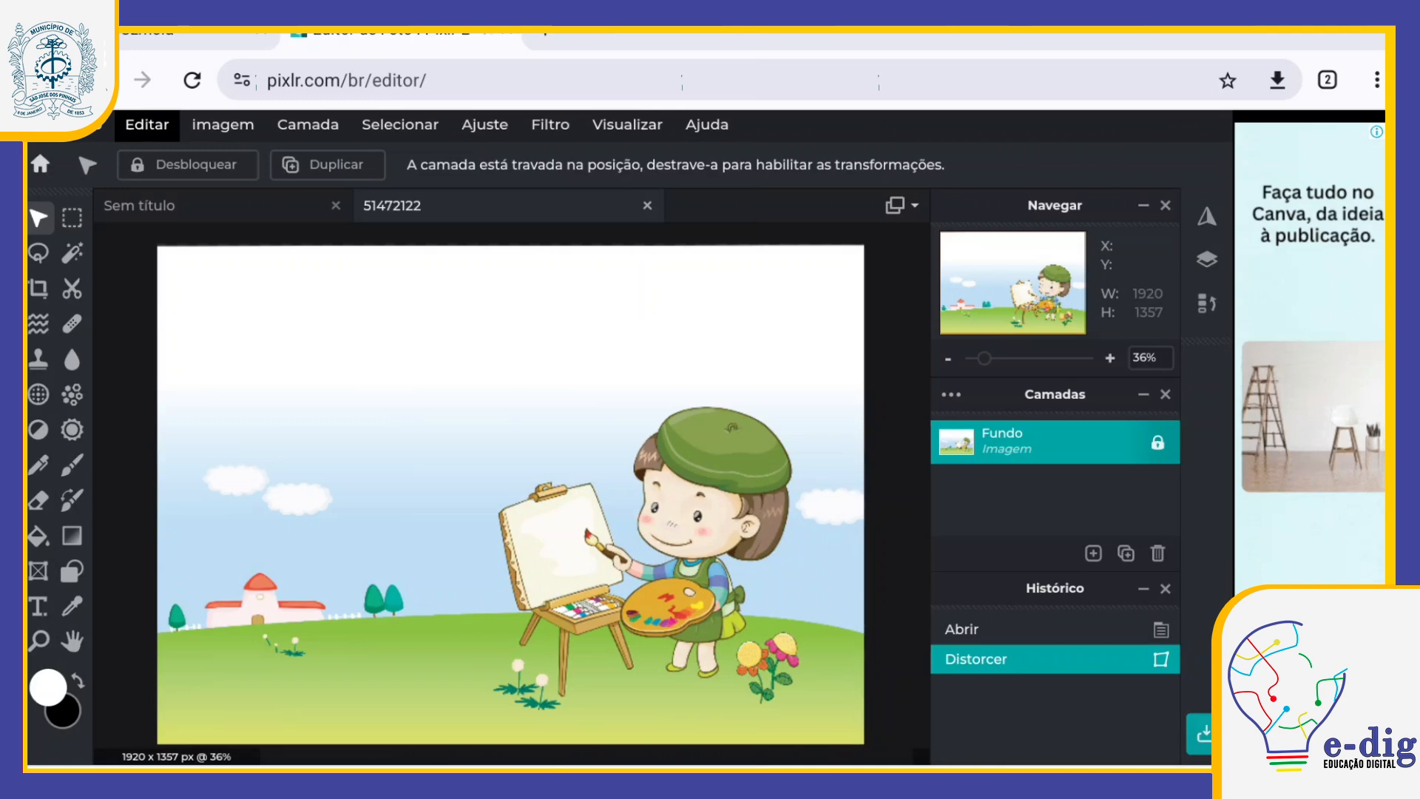
# Step: Inspect the illustration at 5000% zoom, pan across it, and reduce the zoom to 42%
pyautogui.moveTo(985, 358); pyautogui.dragTo(1085, 358)
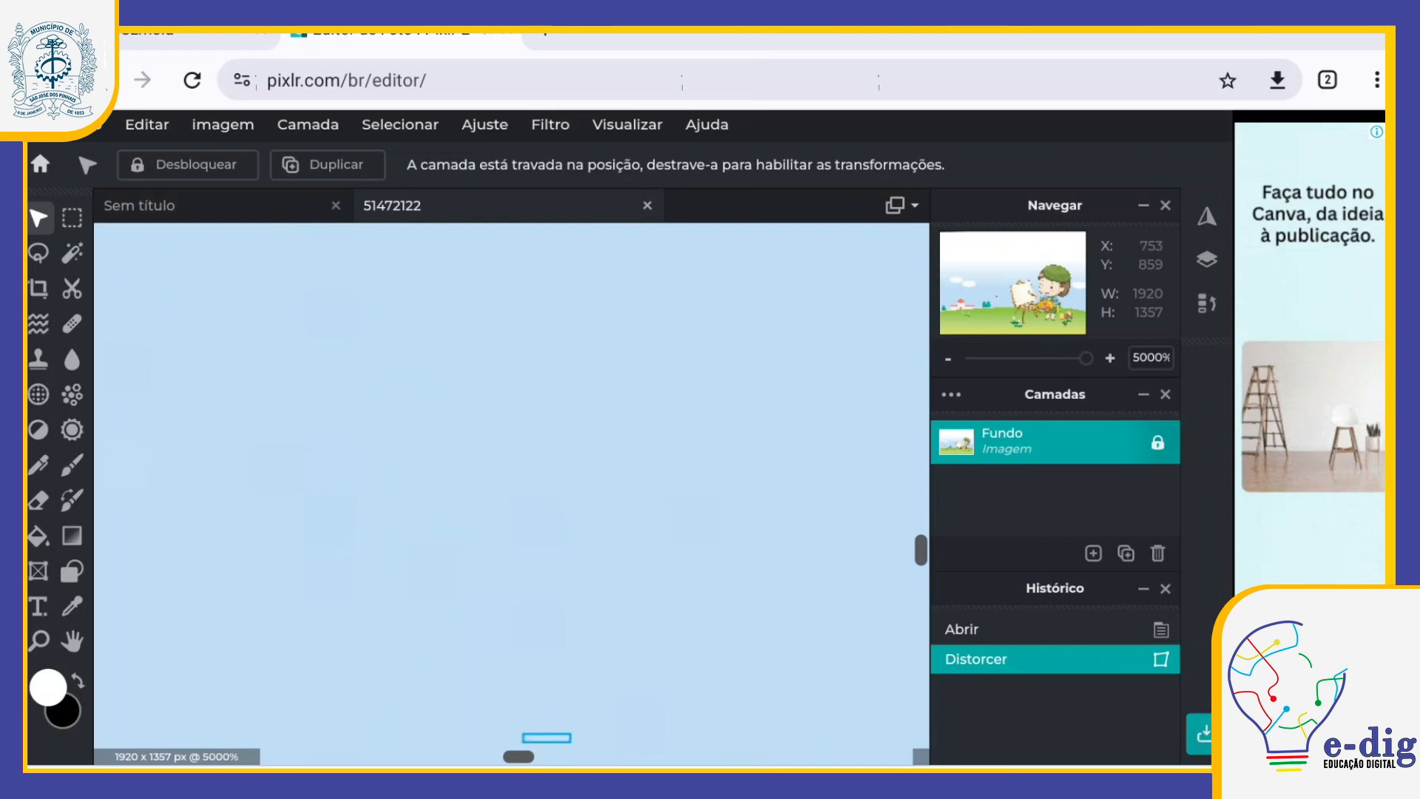
pyautogui.moveTo(518, 756); pyautogui.dragTo(457, 757)
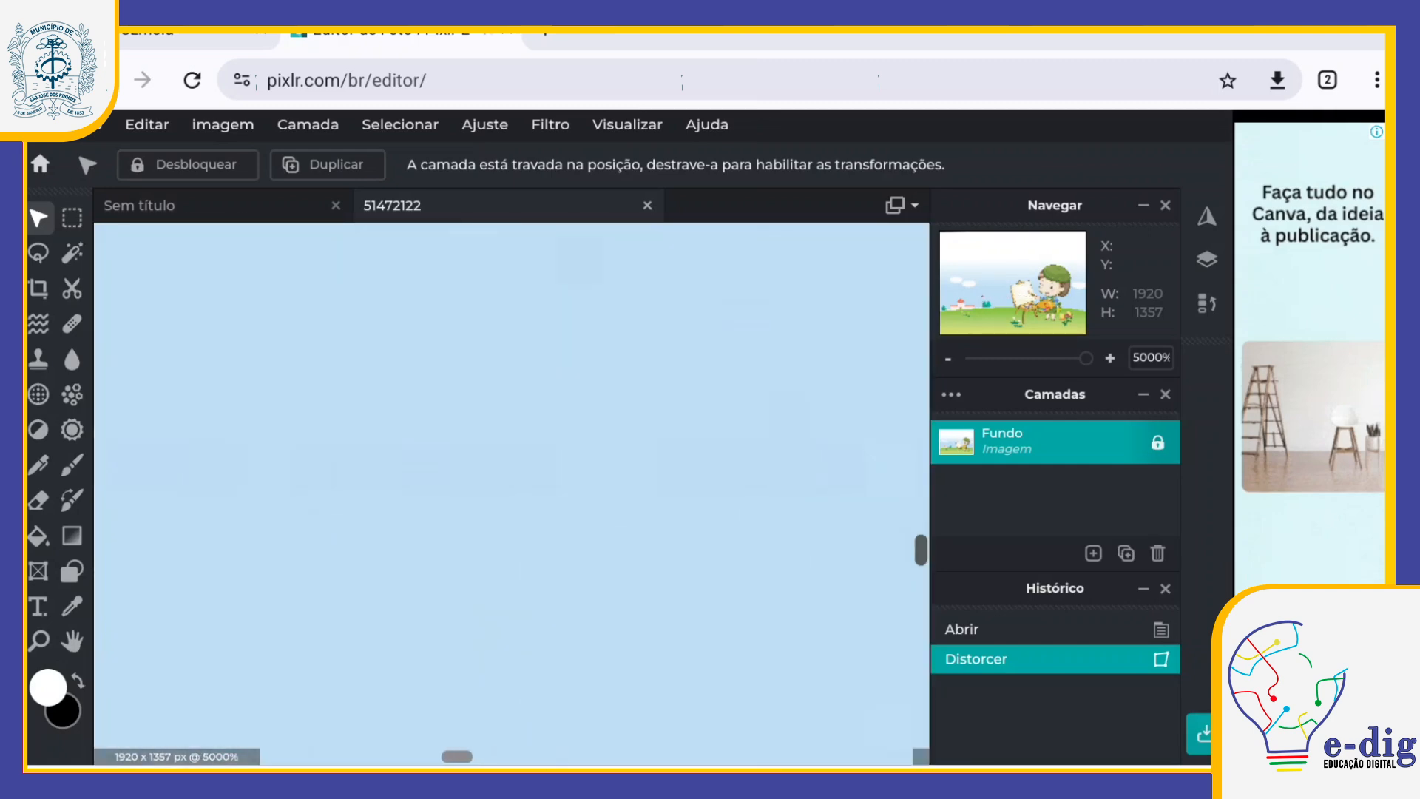
pyautogui.moveTo(921, 550)
pyautogui.mouseDown()
pyautogui.moveTo(921, 345)
pyautogui.moveTo(921, 695)
pyautogui.moveTo(921, 550)
pyautogui.mouseUp()
pyautogui.moveTo(1085, 358); pyautogui.dragTo(987, 358)
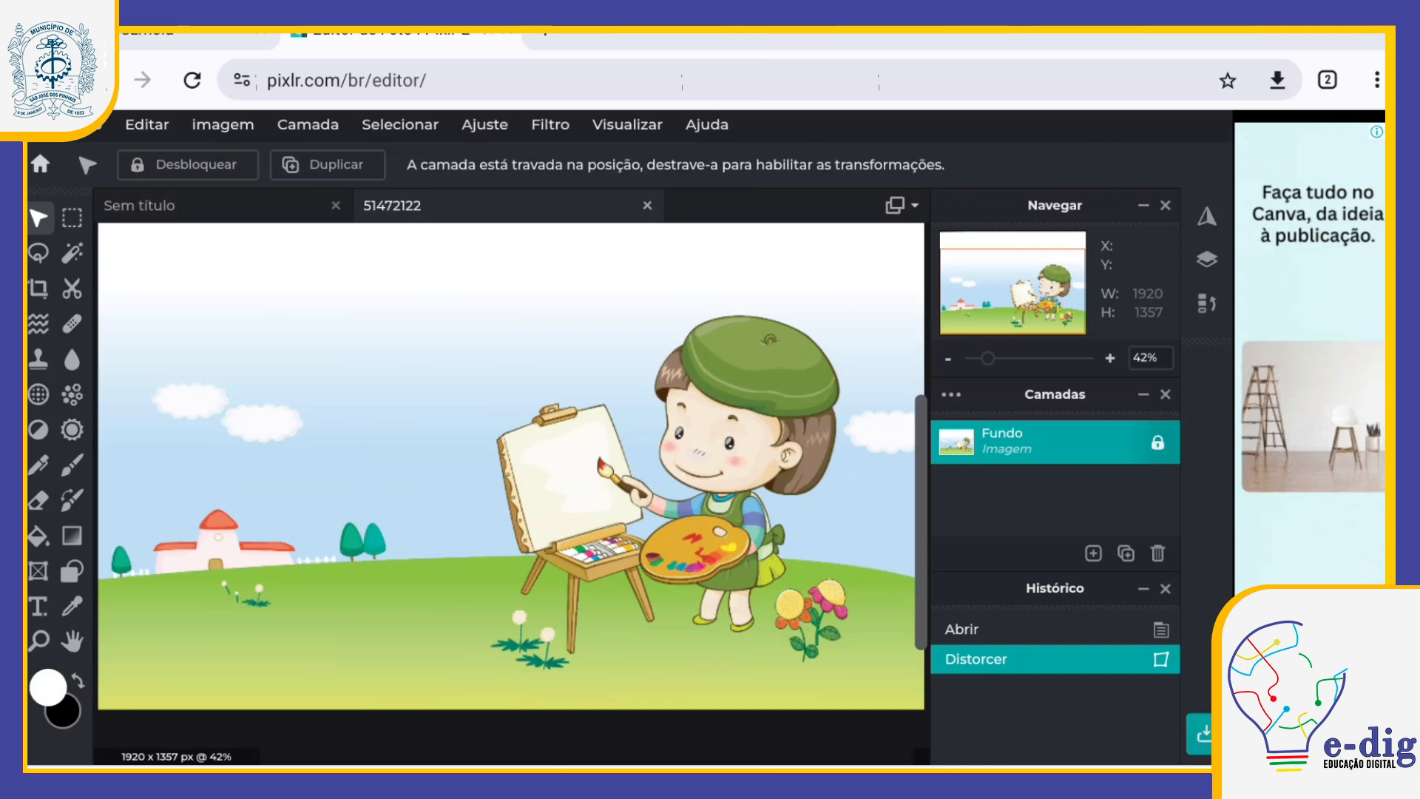
# Step: Unlock the Fundo layer and switch its visibility off and on again twice
pyautogui.click(1158, 442)
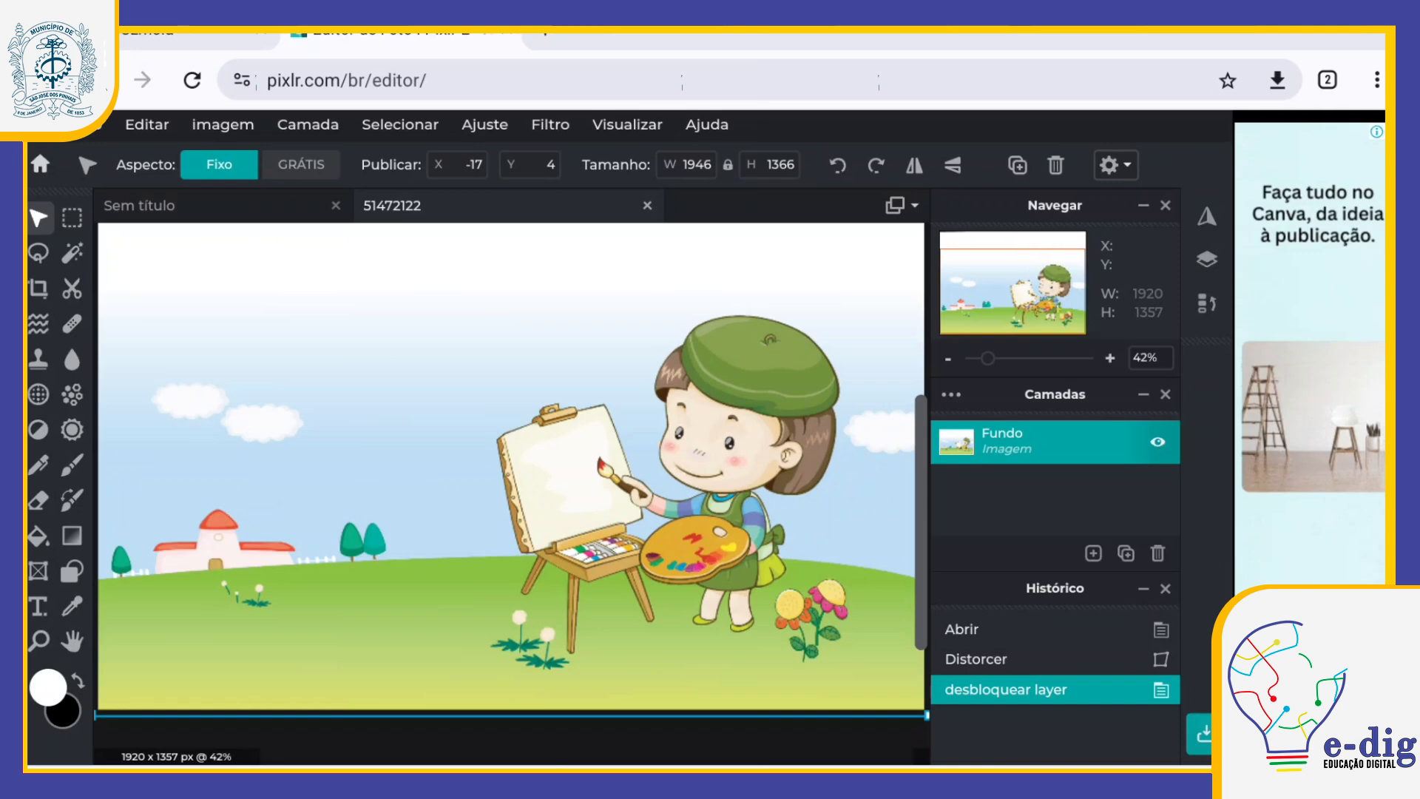
pyautogui.click(1157, 441)
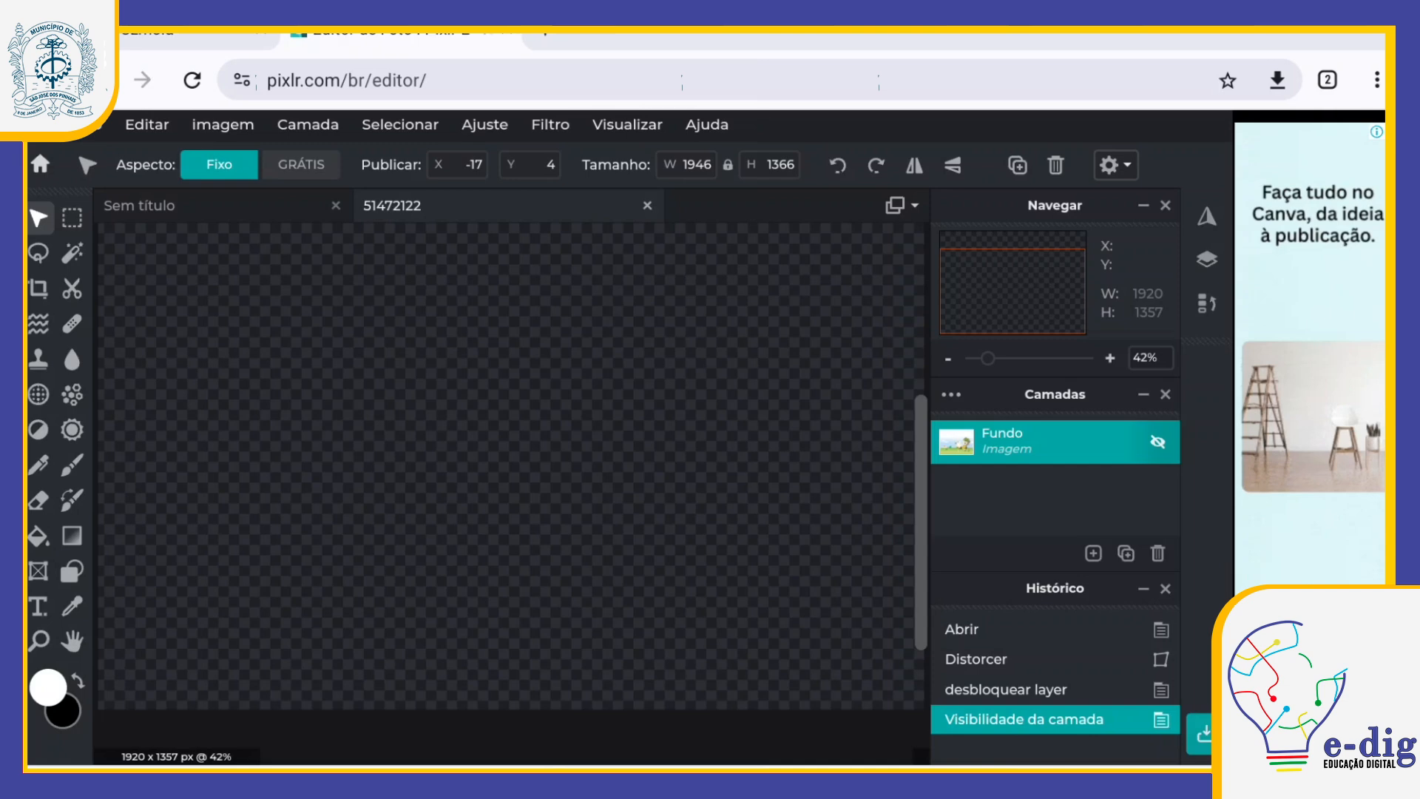
pyautogui.click(1157, 442)
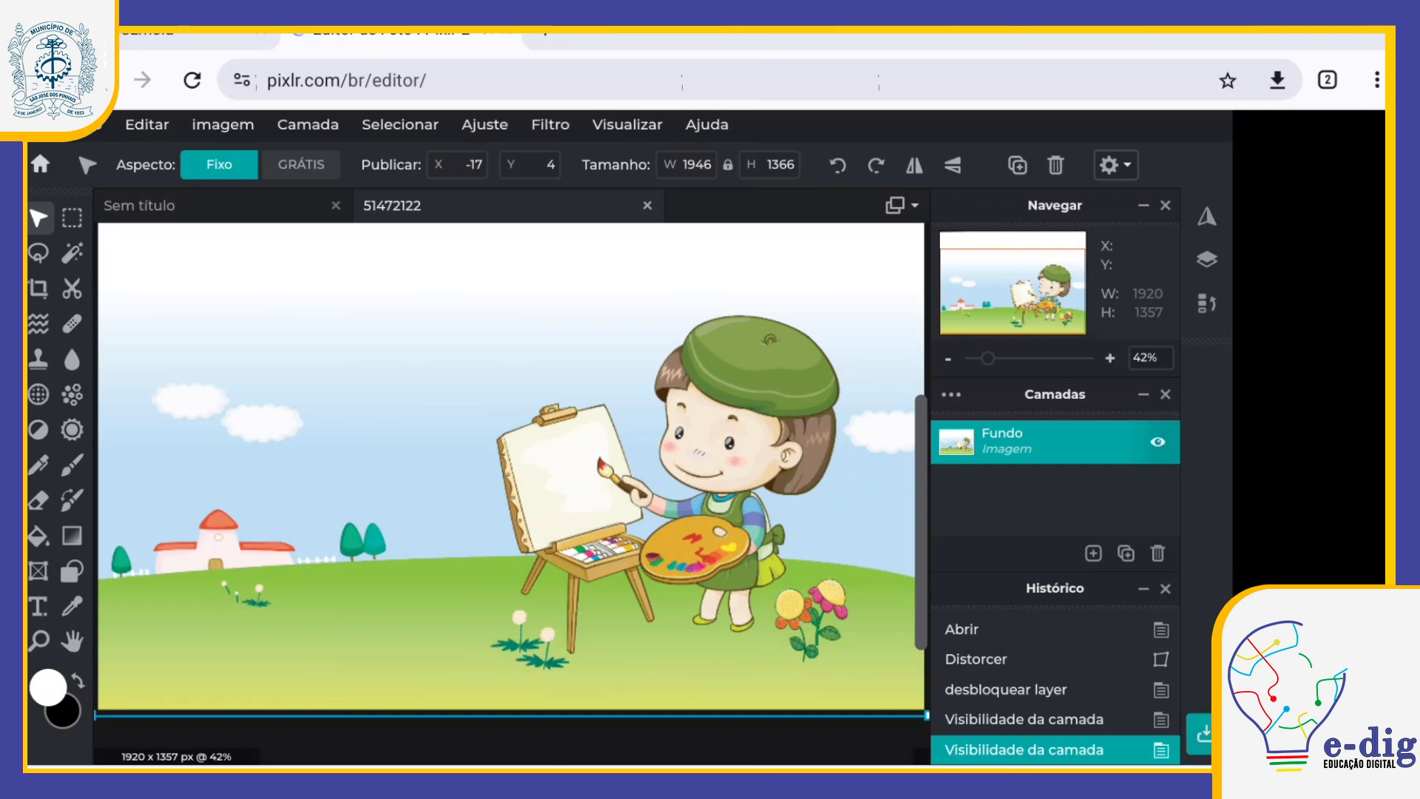
pyautogui.click(1157, 443)
pyautogui.click(1157, 442)
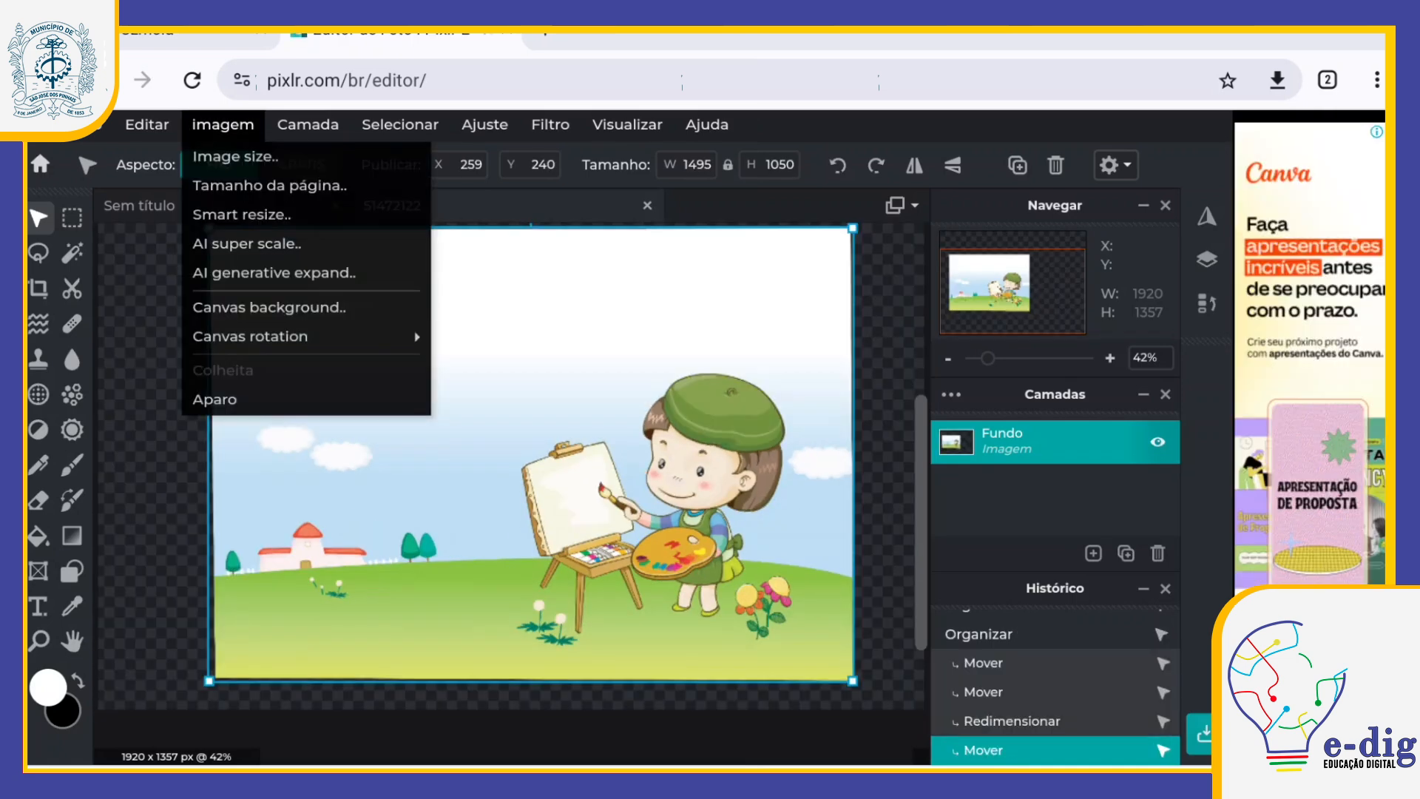
# Step: Apply Brilho & Contraste to the illustration with the brightness at 100
pyautogui.click(484, 125)
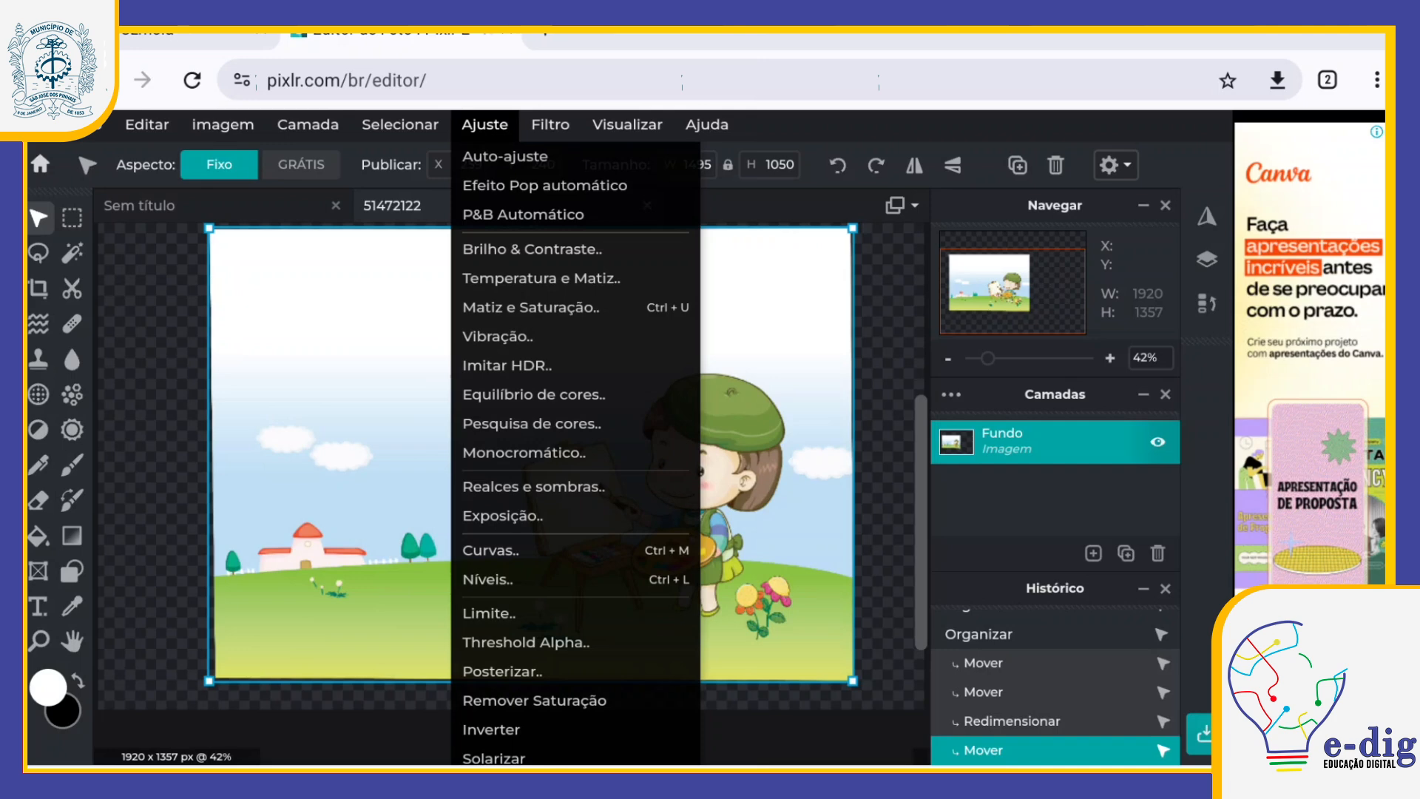
pyautogui.click(531, 248)
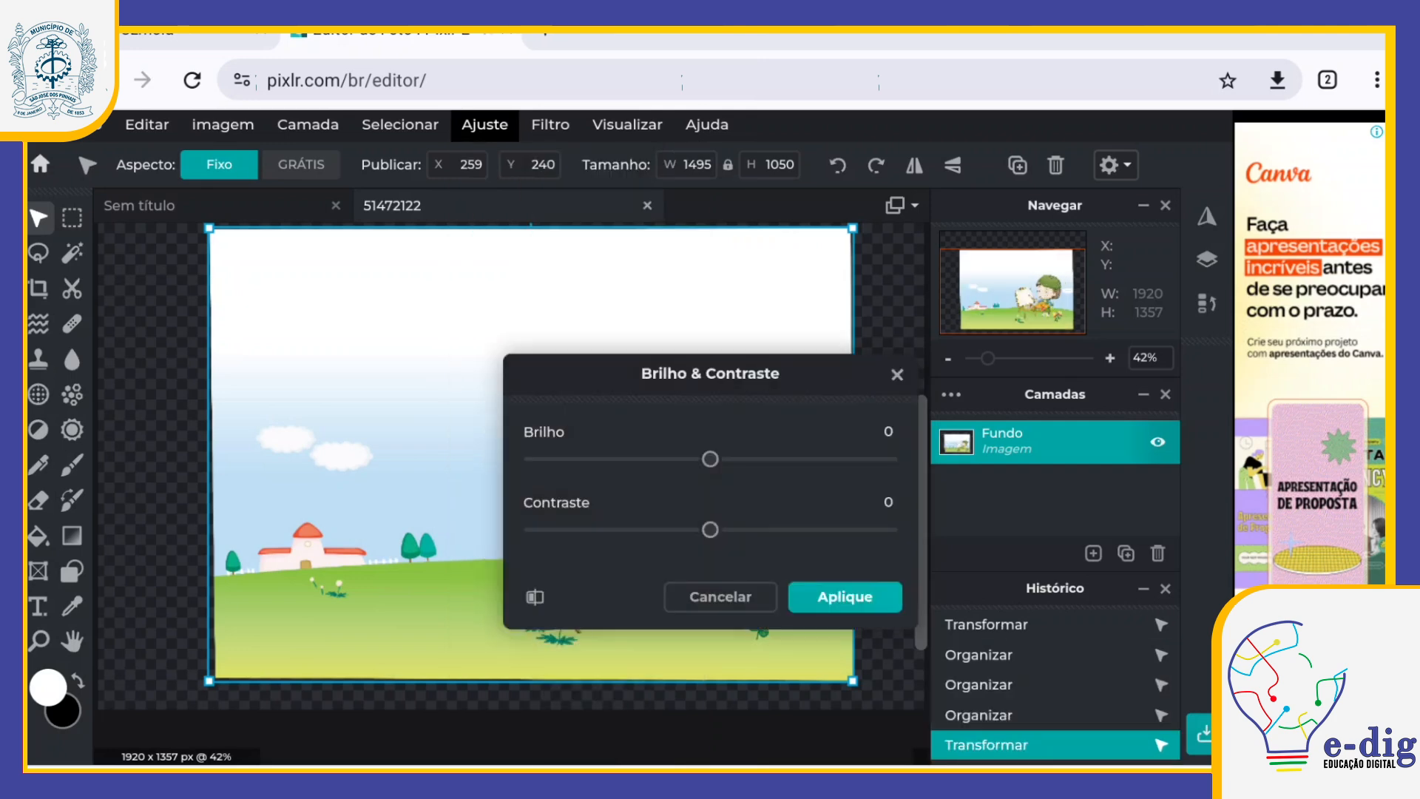
pyautogui.moveTo(710, 458); pyautogui.dragTo(887, 458)
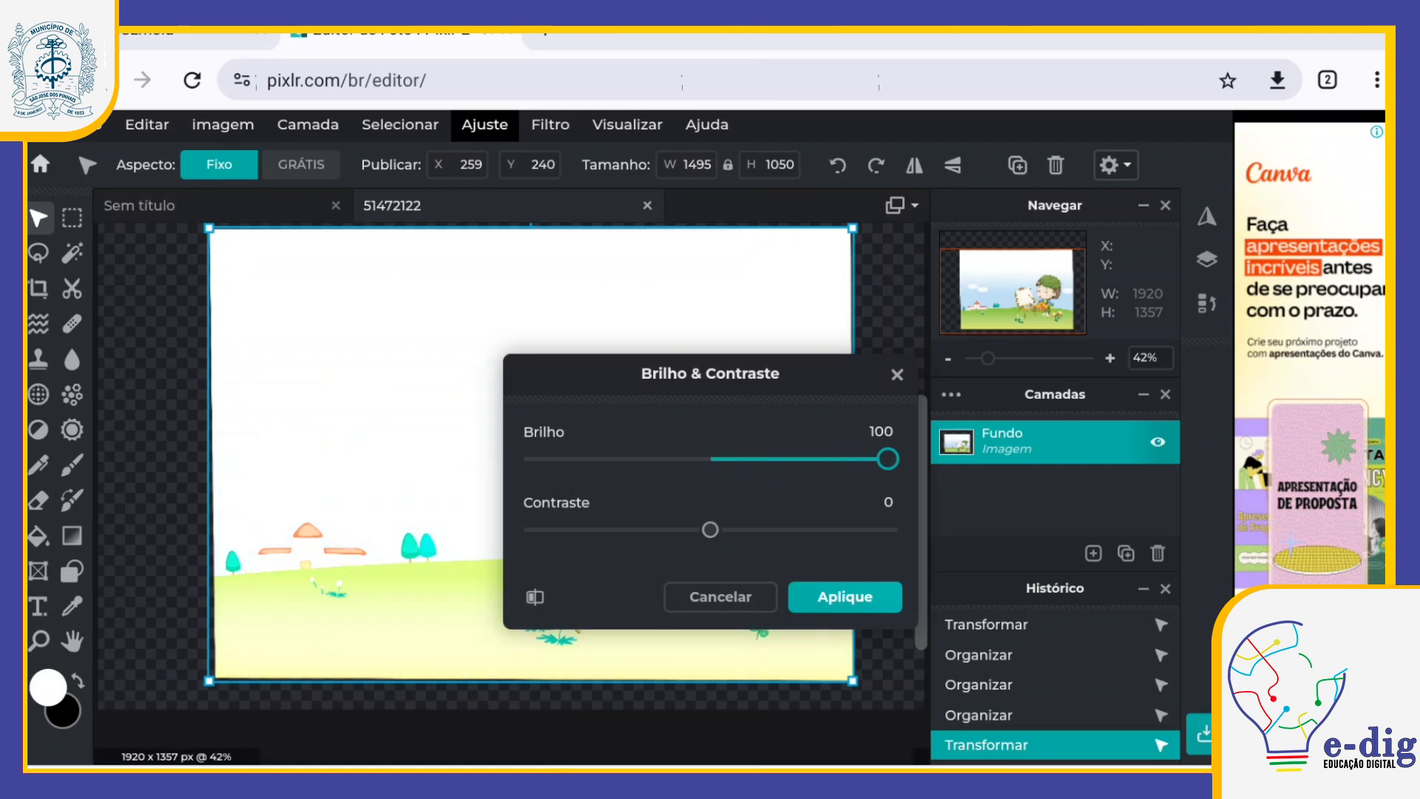
pyautogui.click(845, 596)
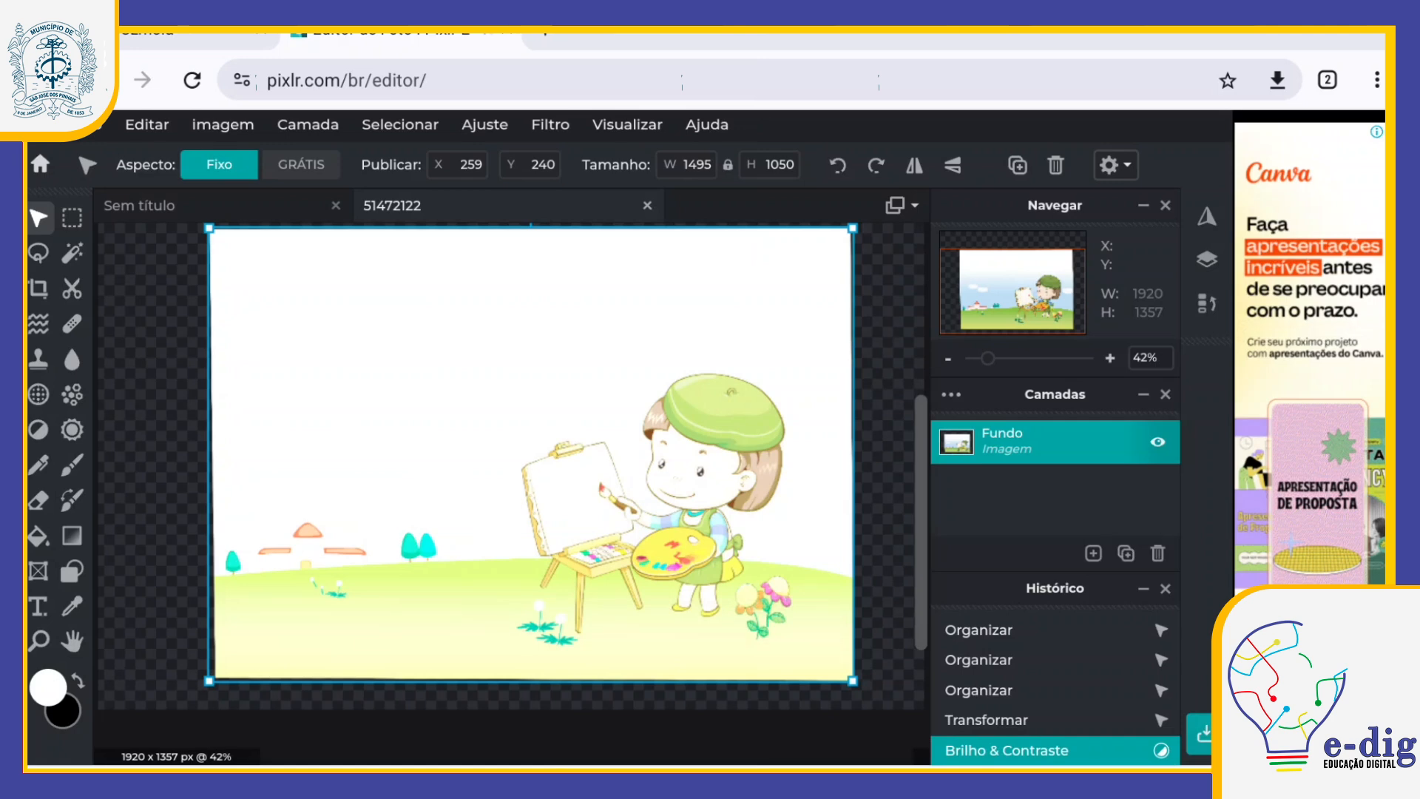
# Step: Undo the Brilho & Contraste adjustment of the illustration
pyautogui.hotkey('ctrl', 'z')
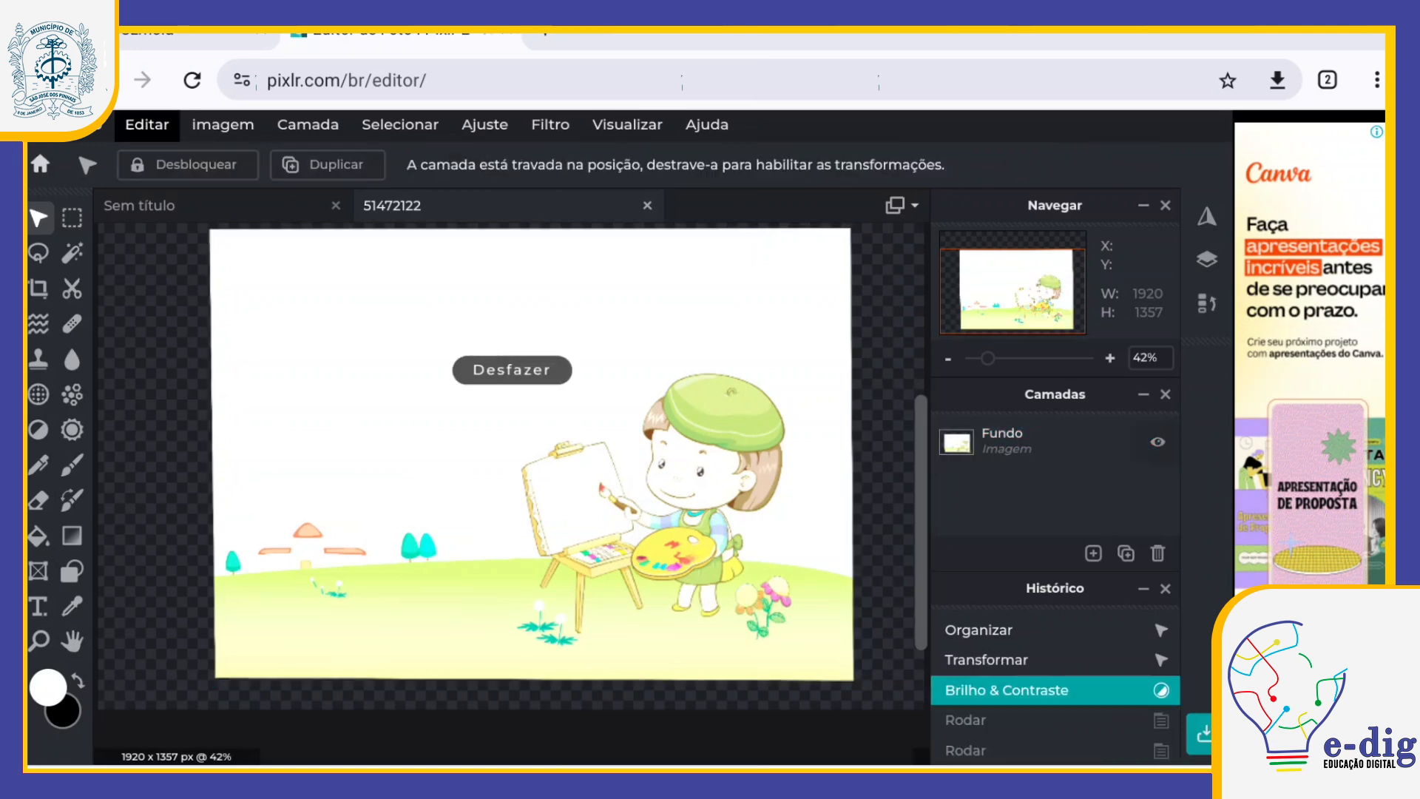
pyautogui.click(148, 124)
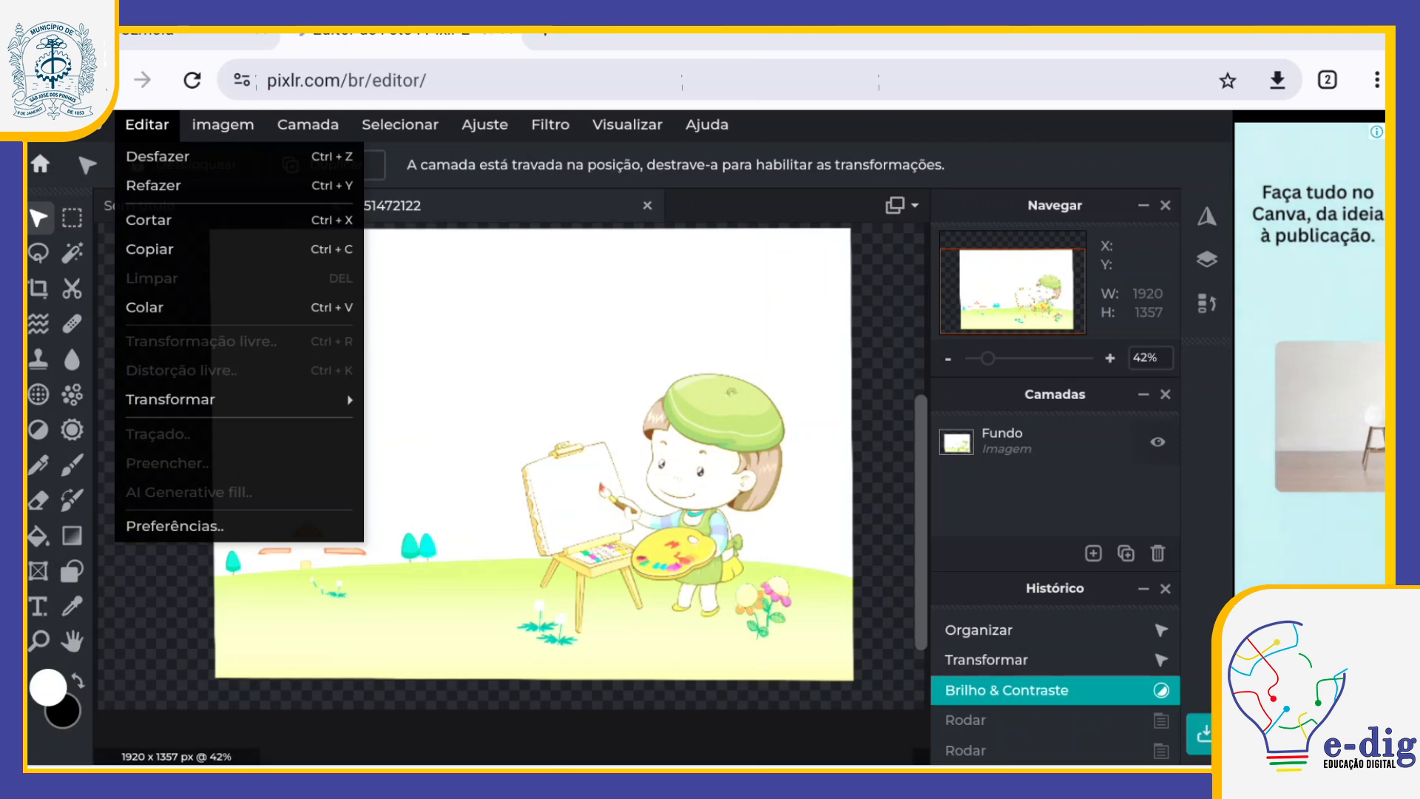
pyautogui.click(157, 156)
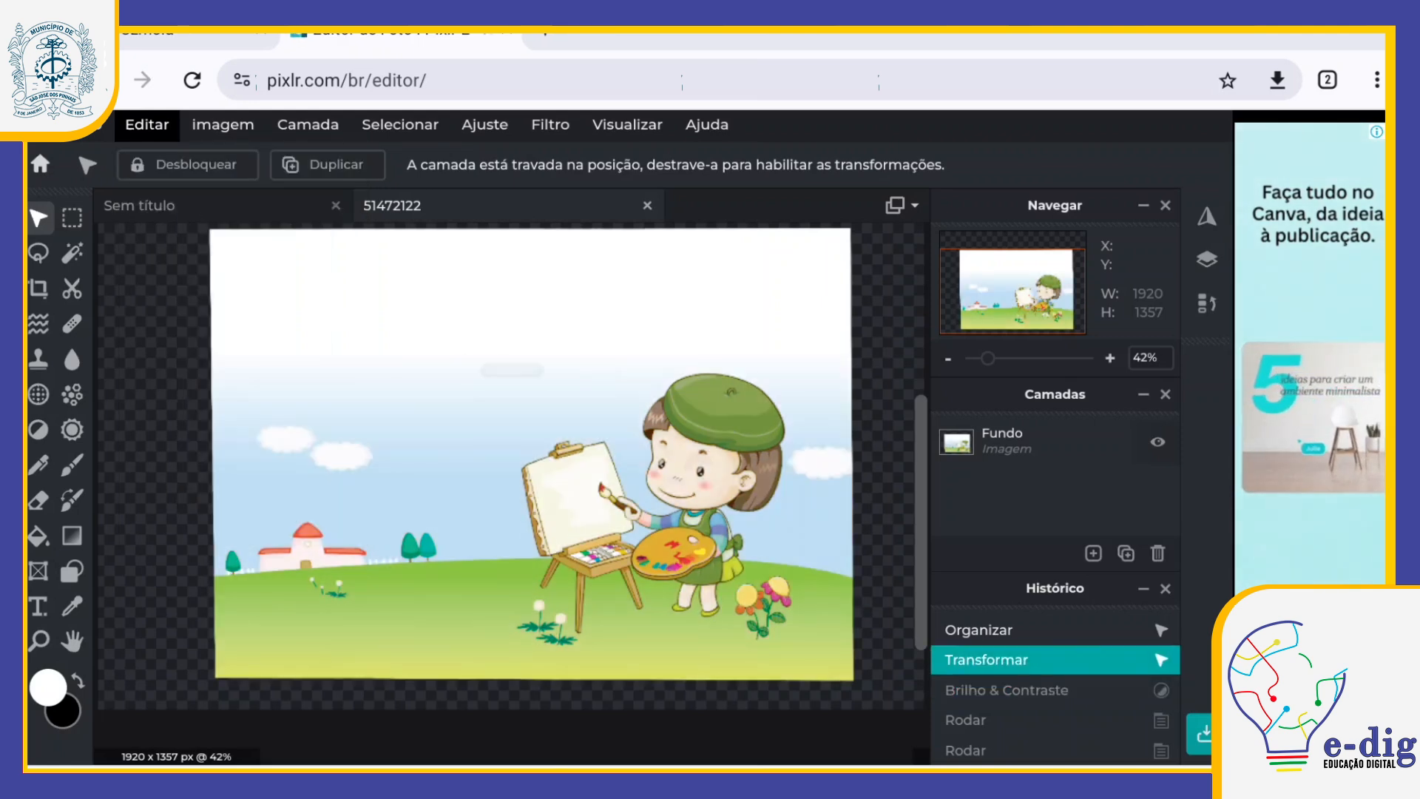
# Step: Select the Fundo layer and apply Brilho & Contraste with brightness 10 and contrast 18
pyautogui.click(485, 124)
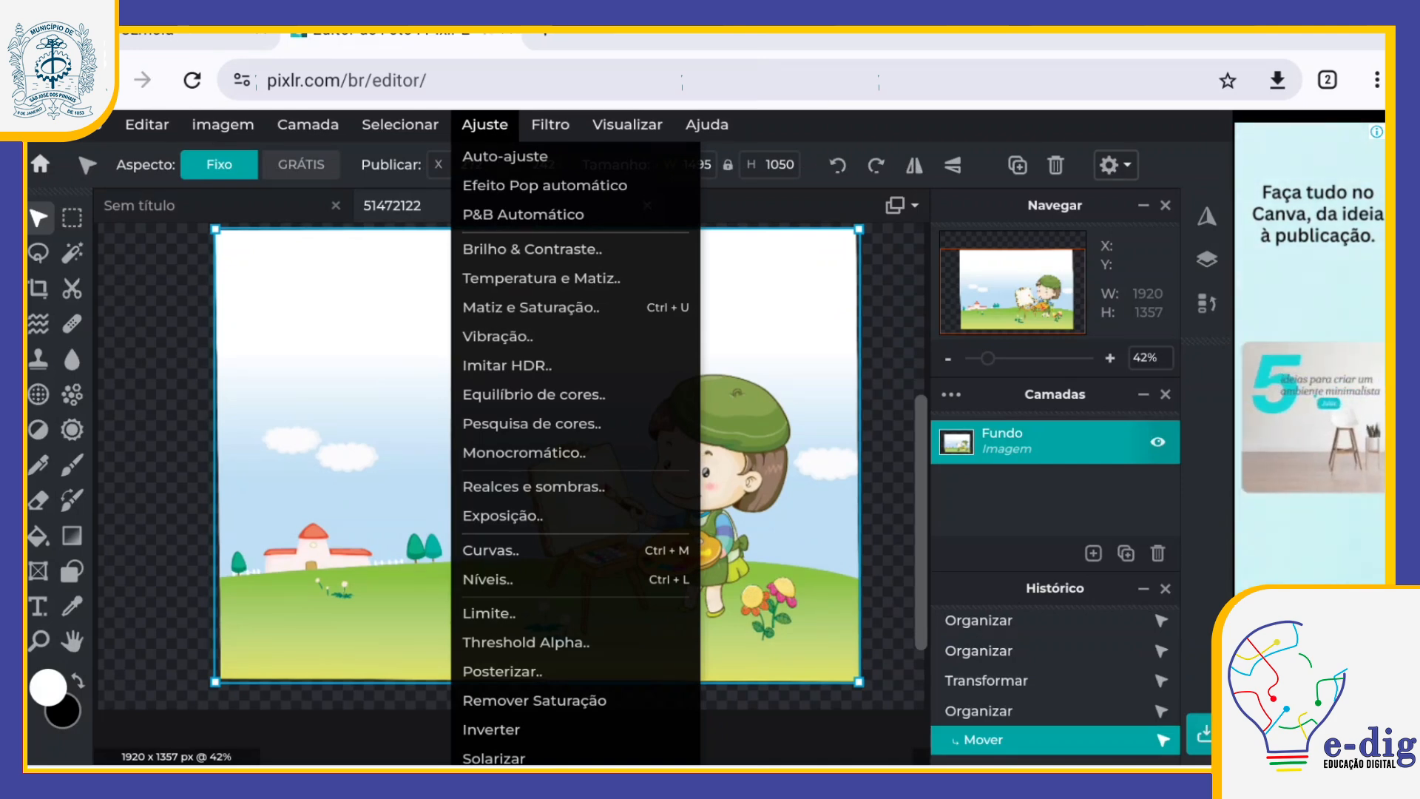
pyautogui.press('Escape')
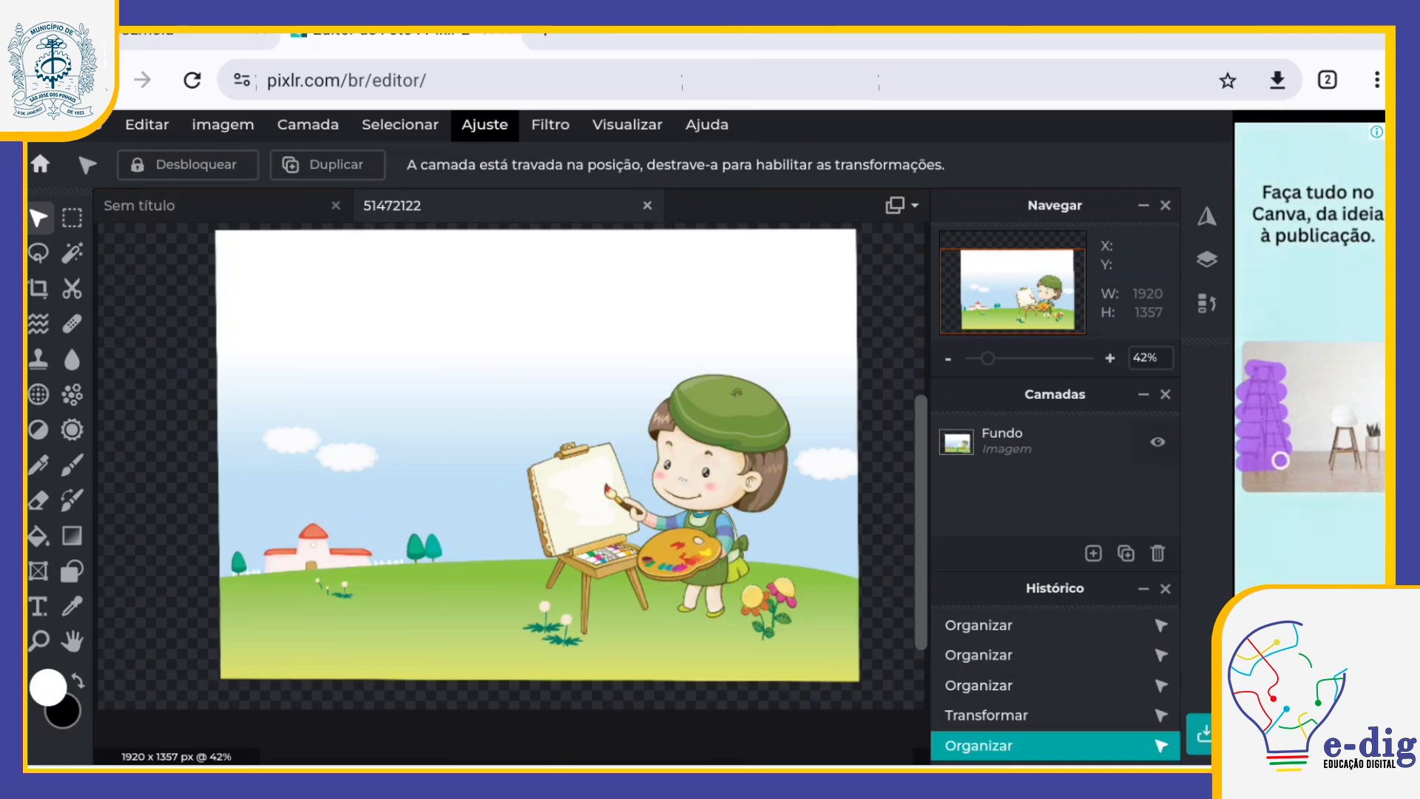
pyautogui.click(484, 124)
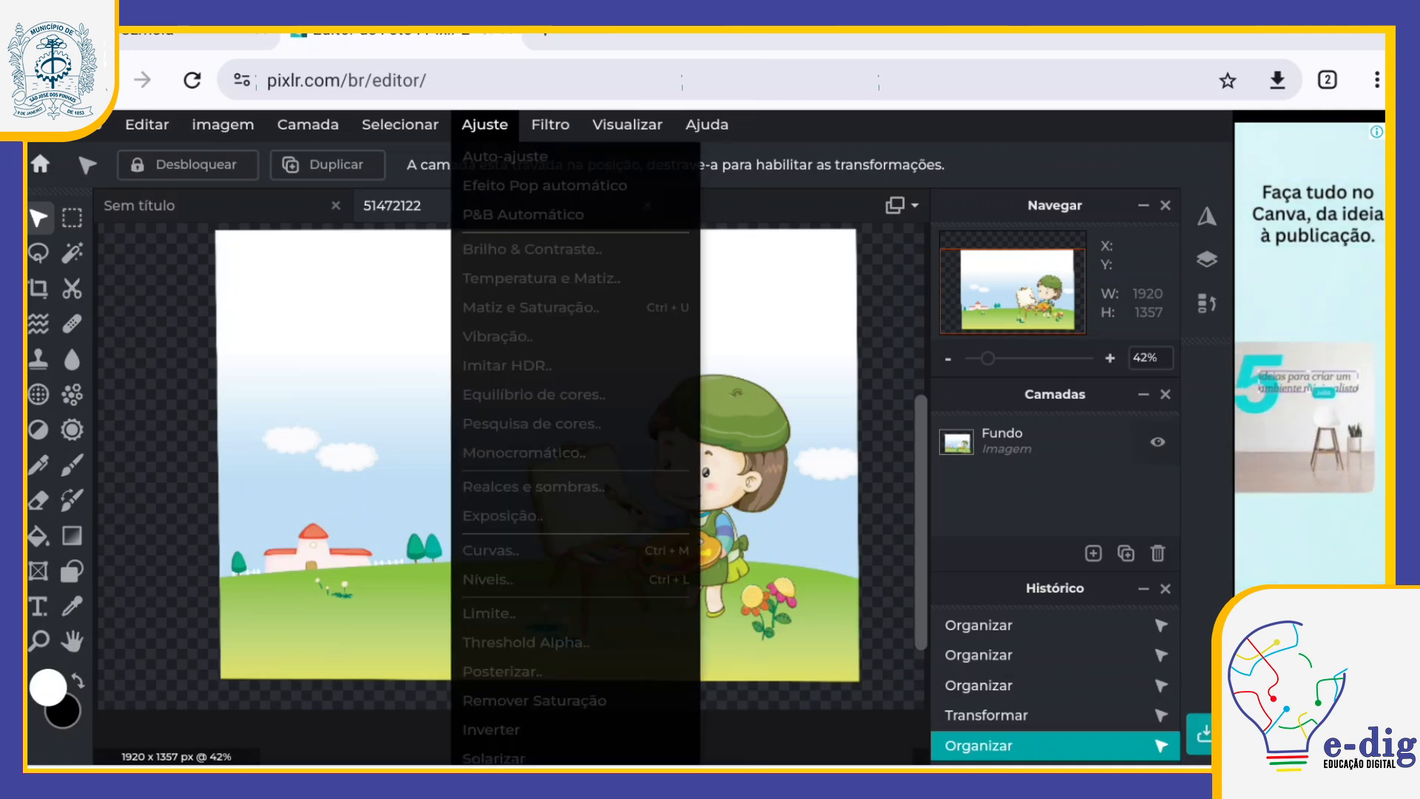
pyautogui.click(1056, 441)
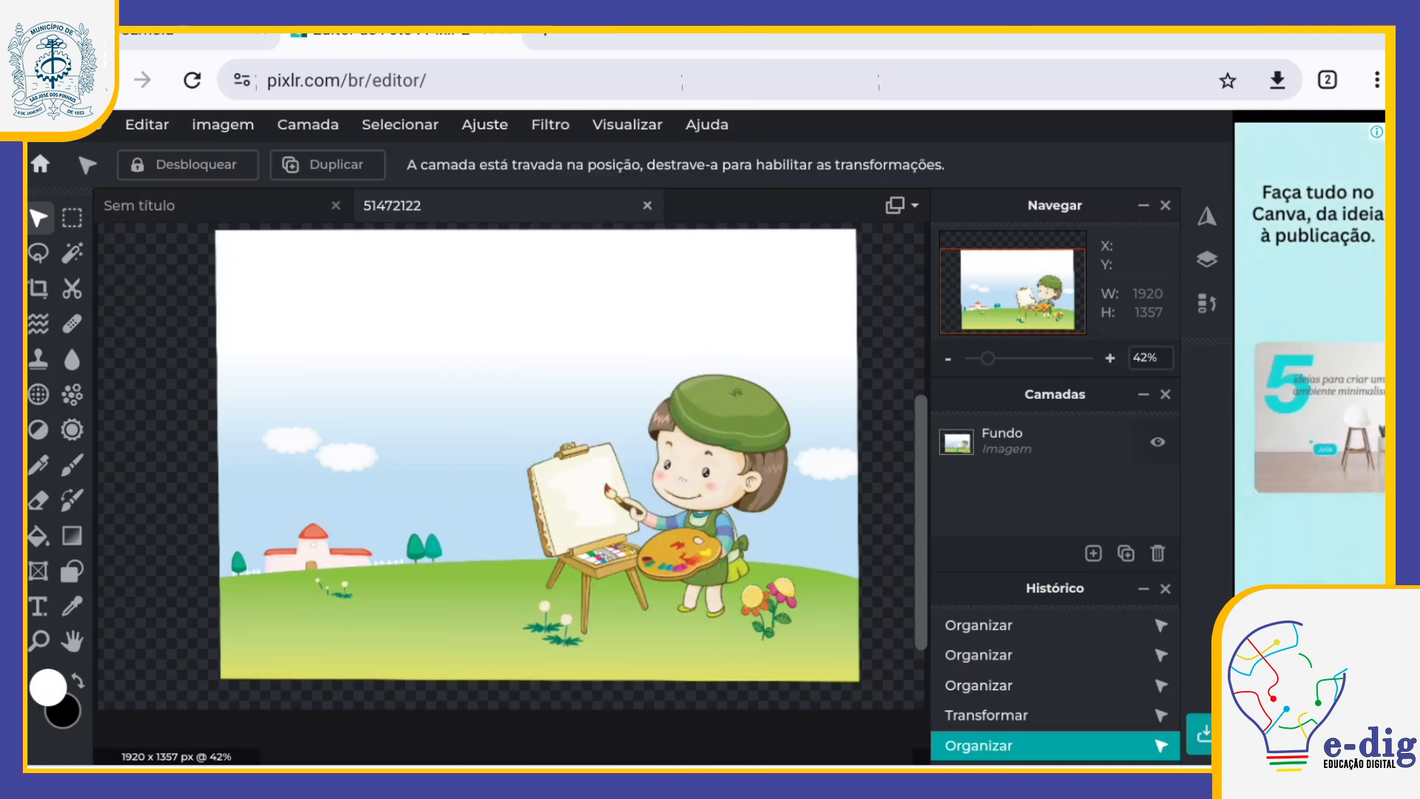
pyautogui.click(1056, 441)
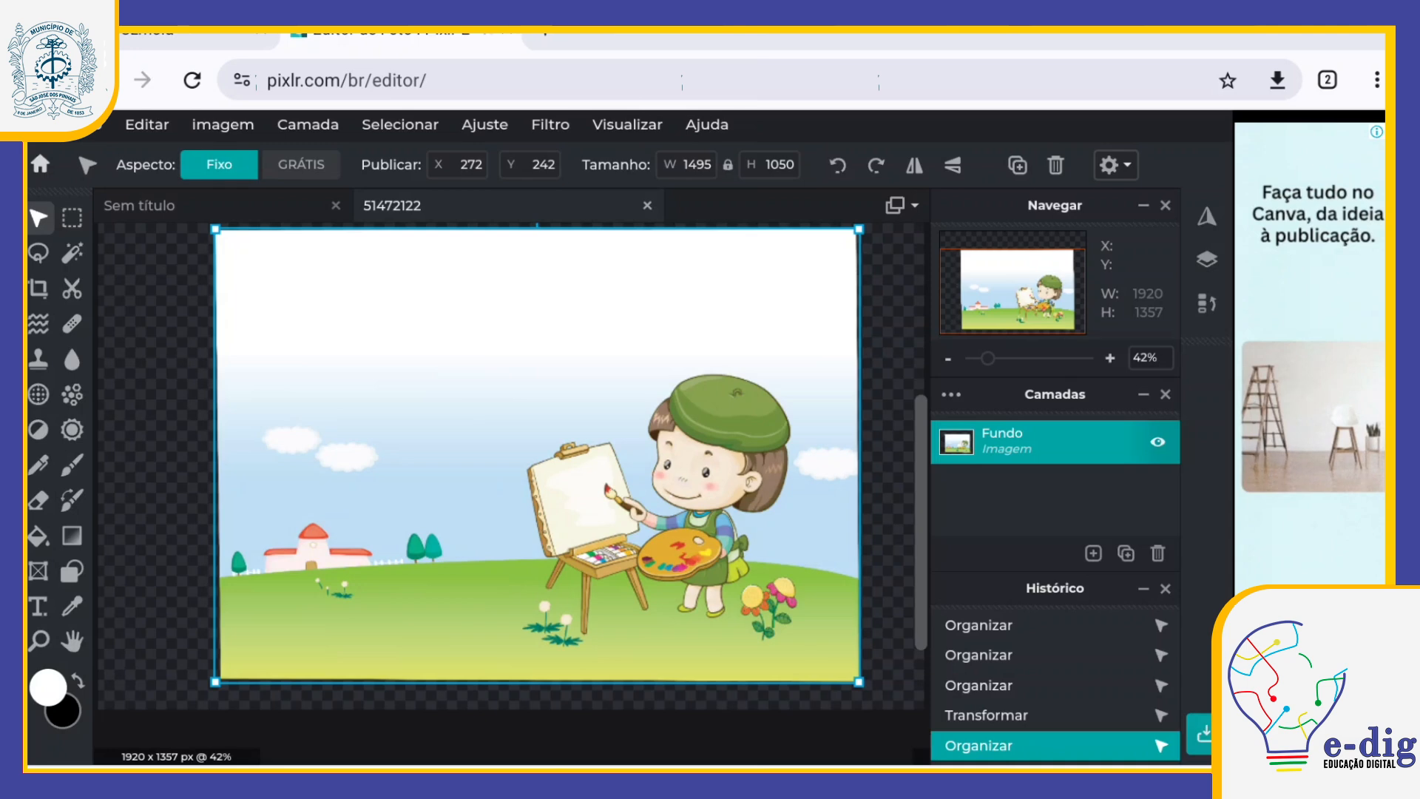
pyautogui.click(484, 124)
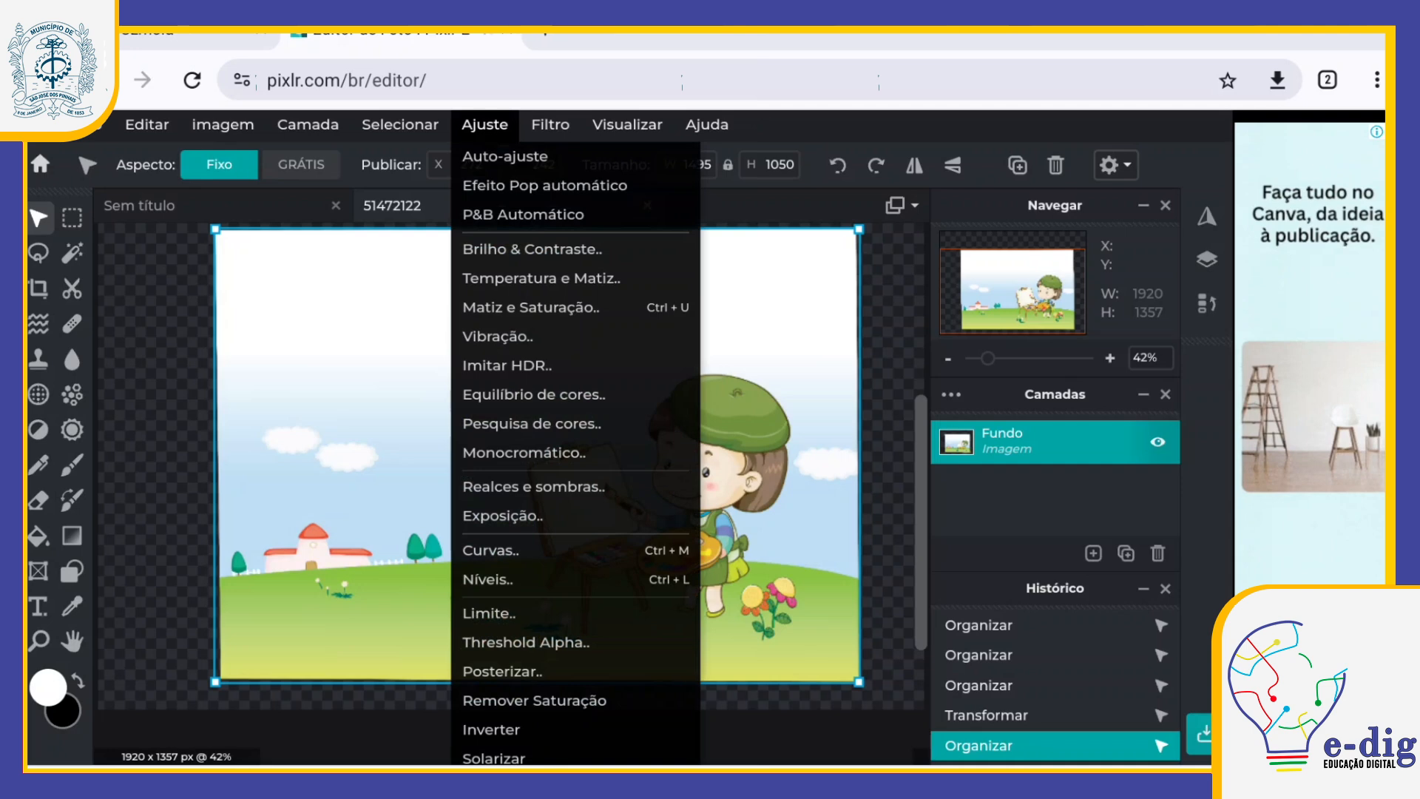
pyautogui.click(532, 249)
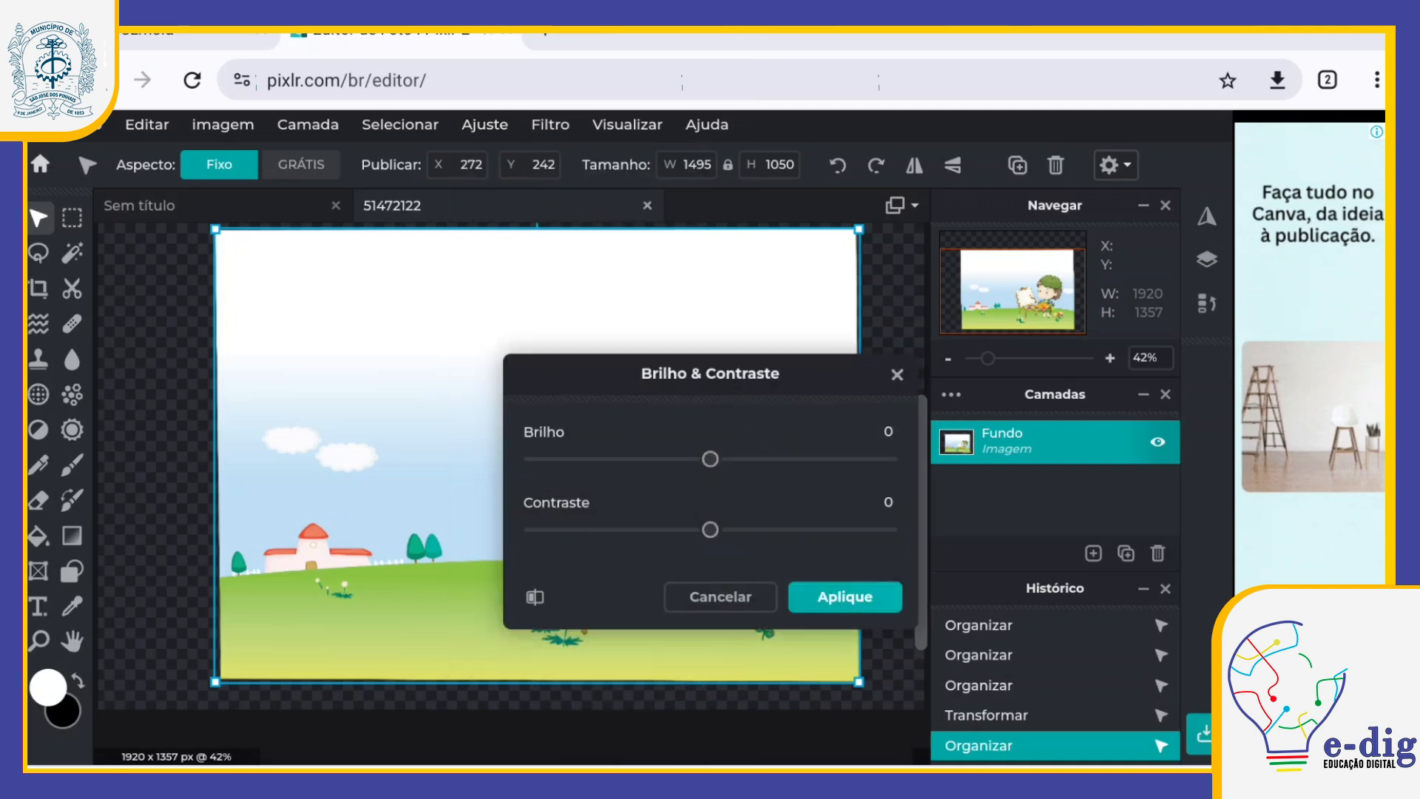
pyautogui.moveTo(710, 529); pyautogui.dragTo(743, 530)
pyautogui.moveTo(710, 458); pyautogui.dragTo(729, 458)
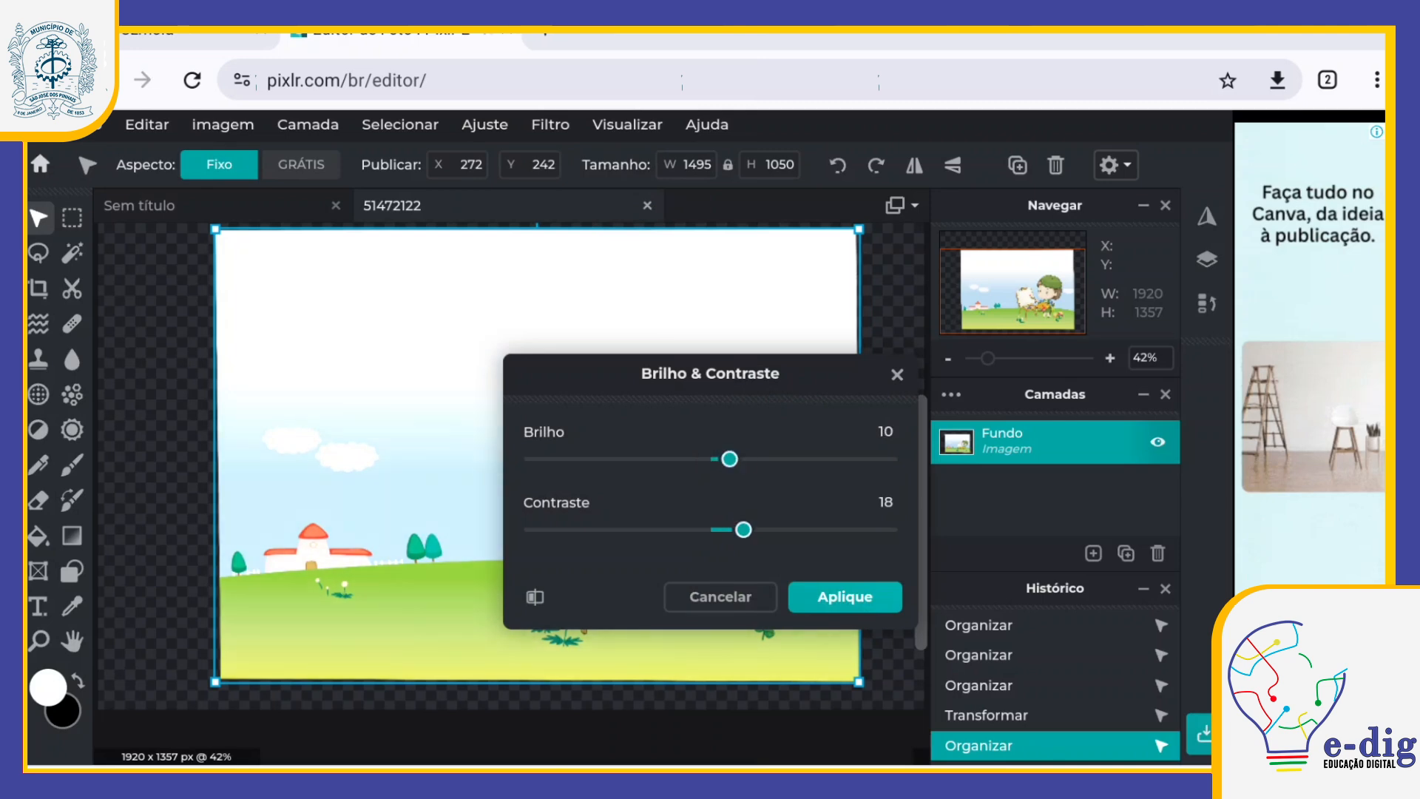
pyautogui.click(844, 597)
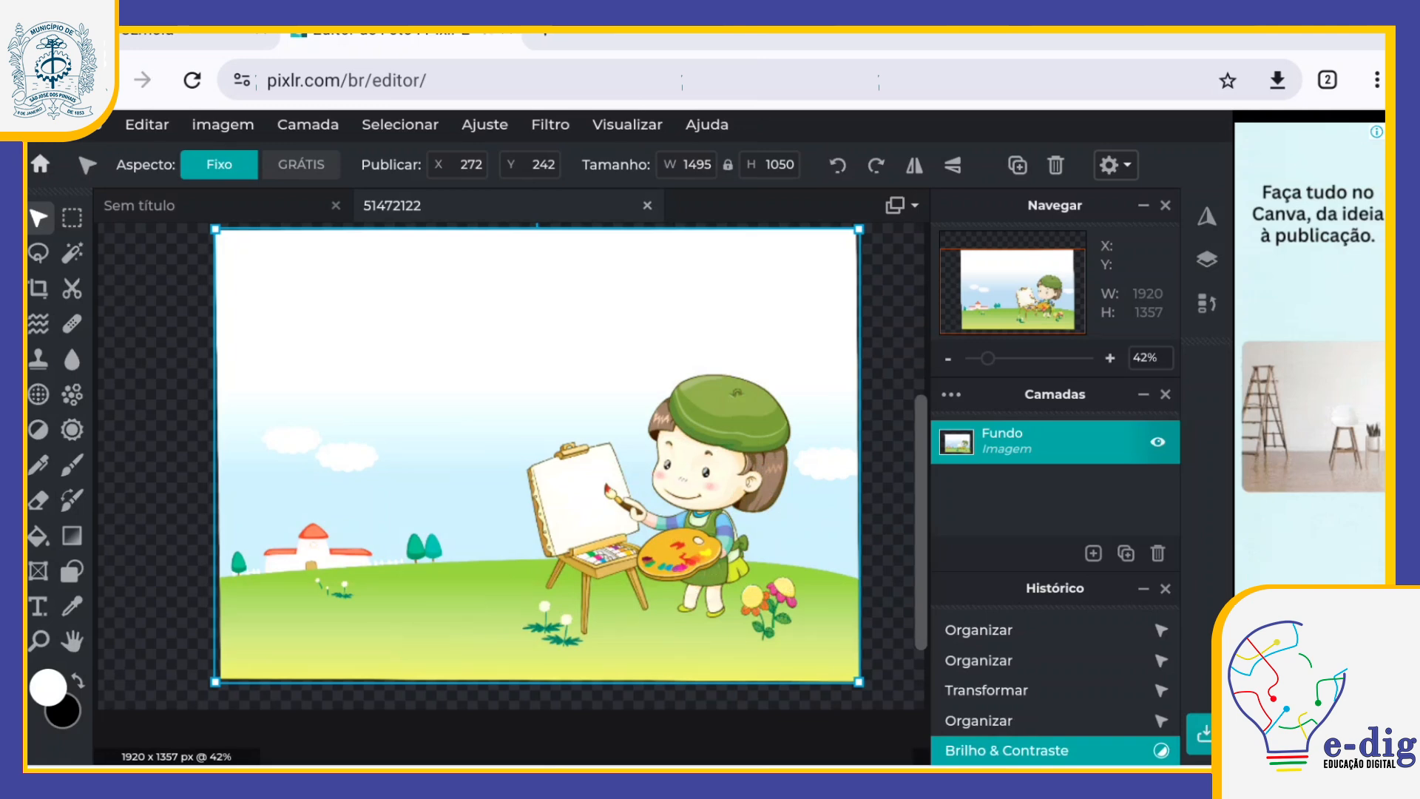
# Step: Apply Matiz e Saturação to the illustration with saturation 45 and hue -41
pyautogui.click(550, 125)
pyautogui.click(484, 125)
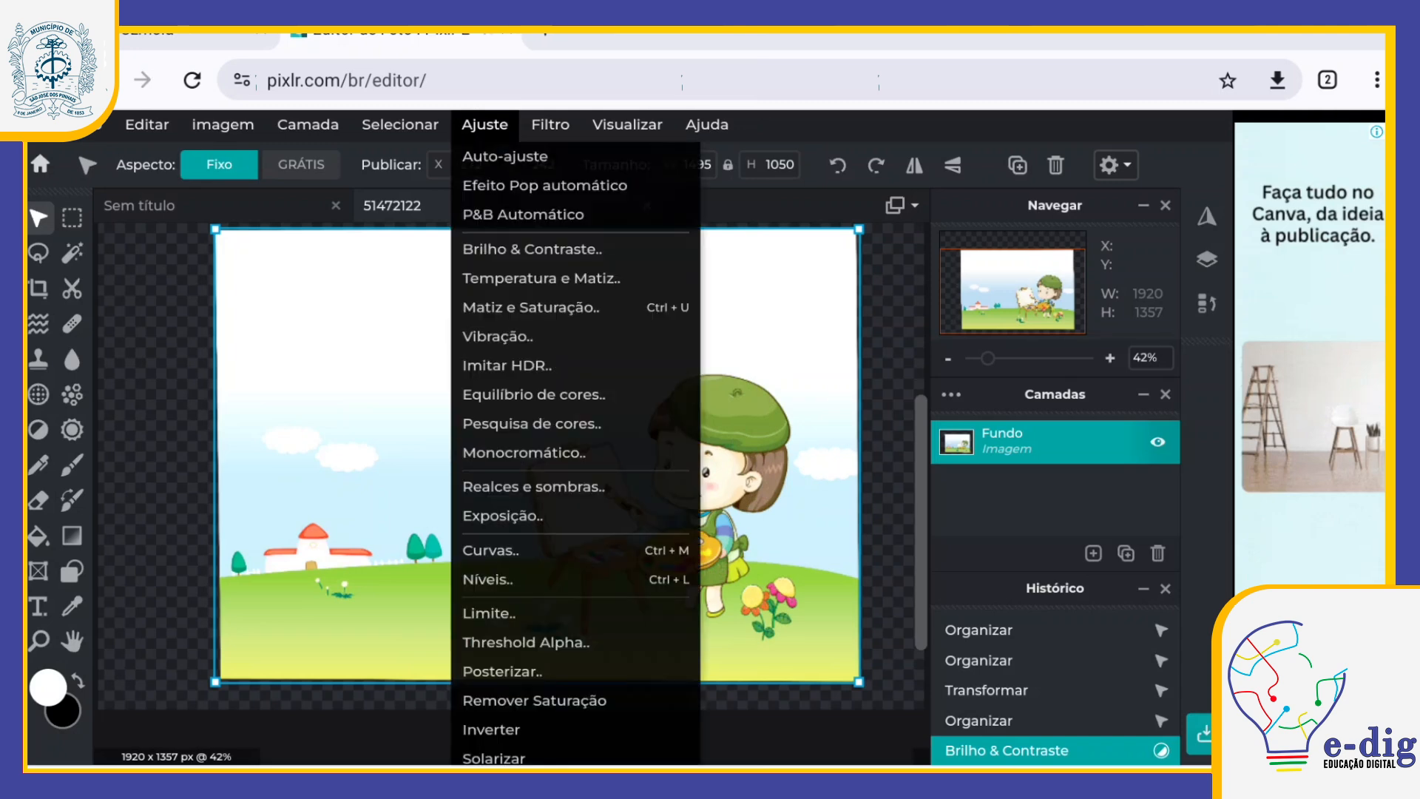
pyautogui.click(530, 307)
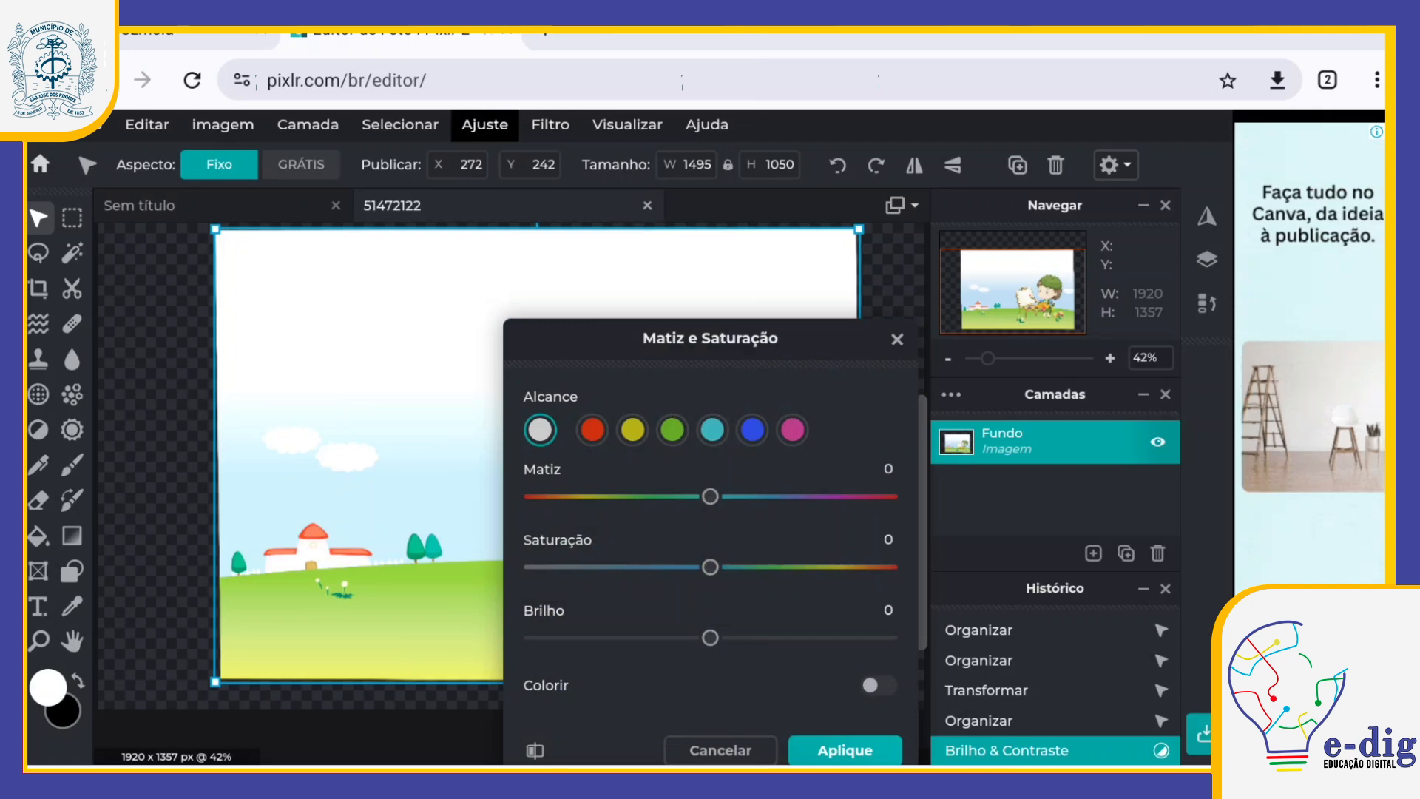
pyautogui.moveTo(709, 567); pyautogui.dragTo(790, 566)
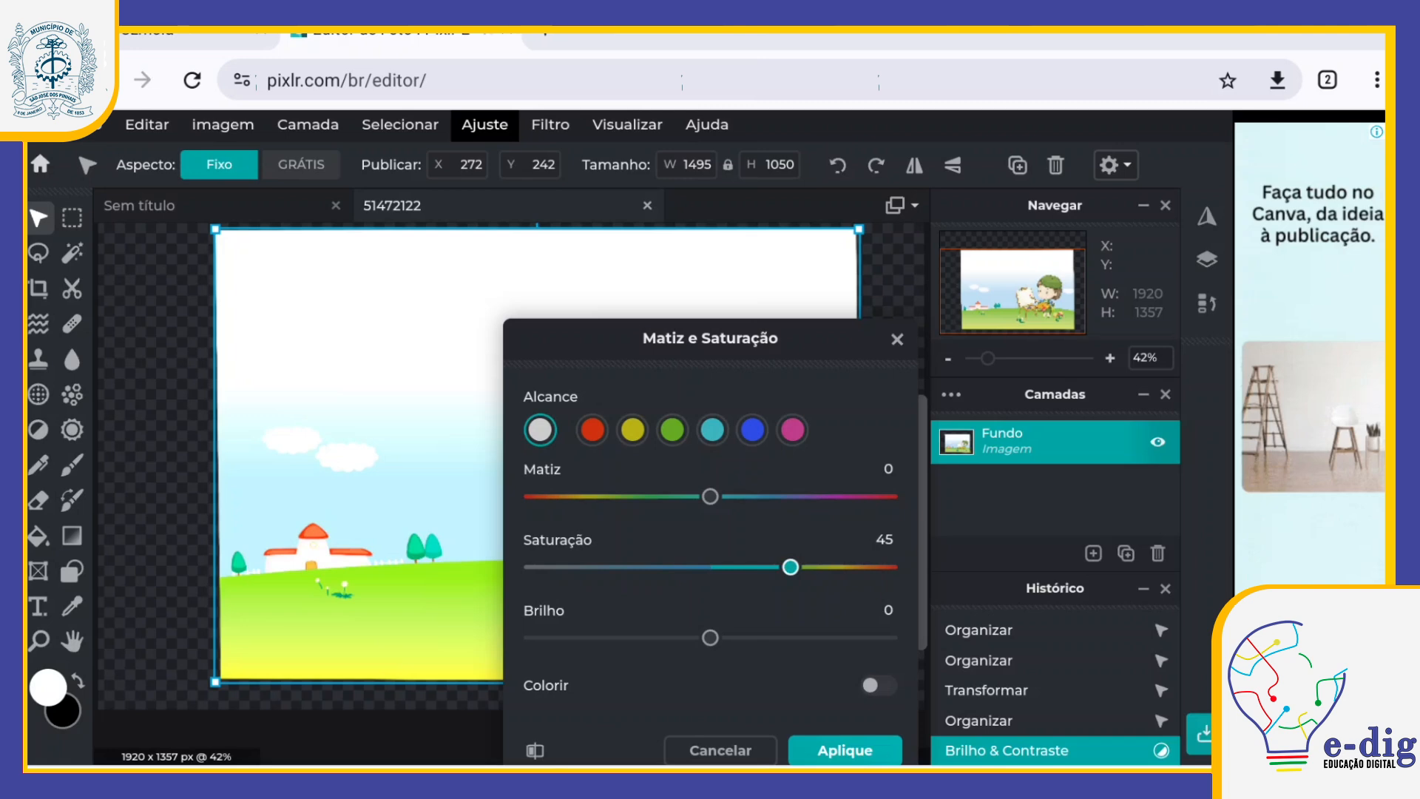
pyautogui.moveTo(709, 497); pyautogui.dragTo(669, 496)
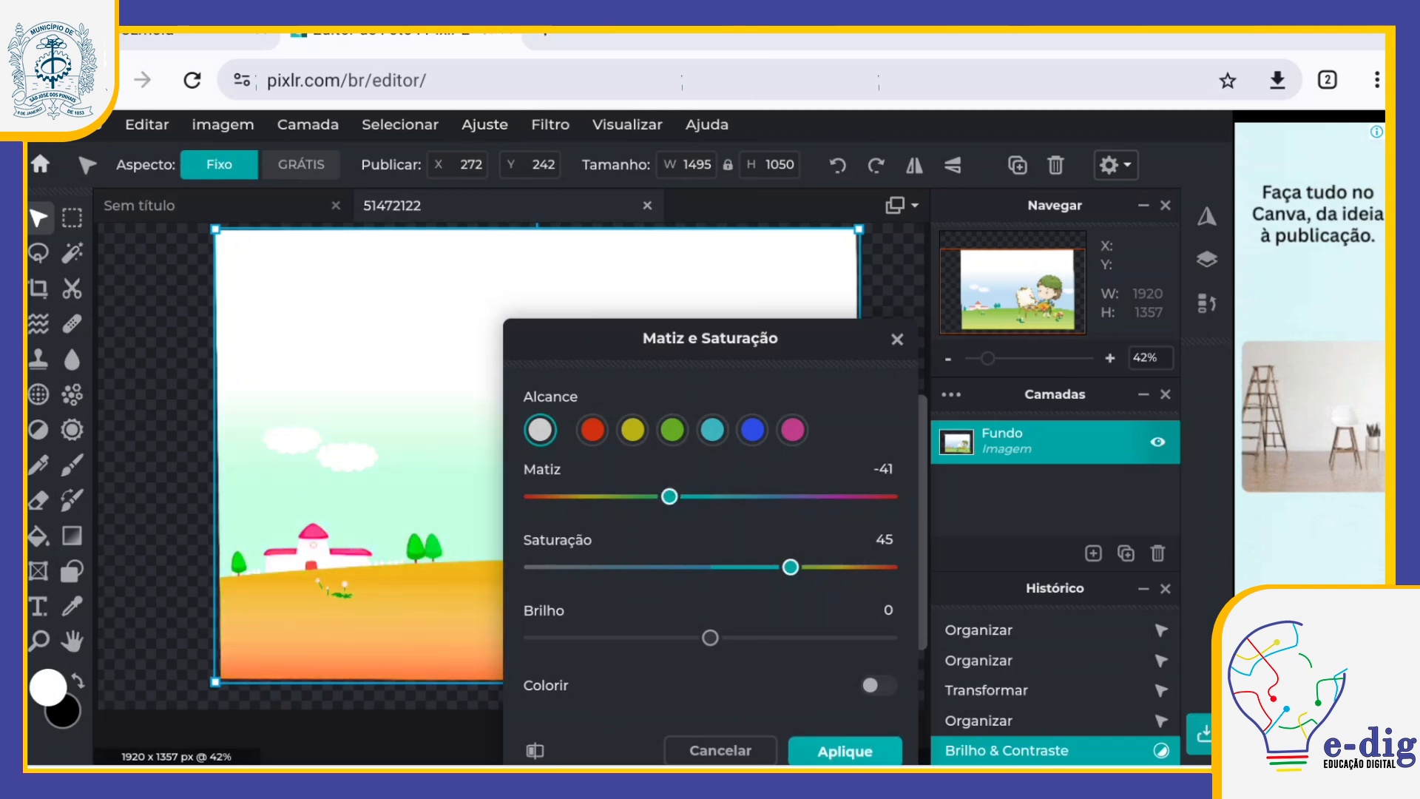
pyautogui.click(844, 750)
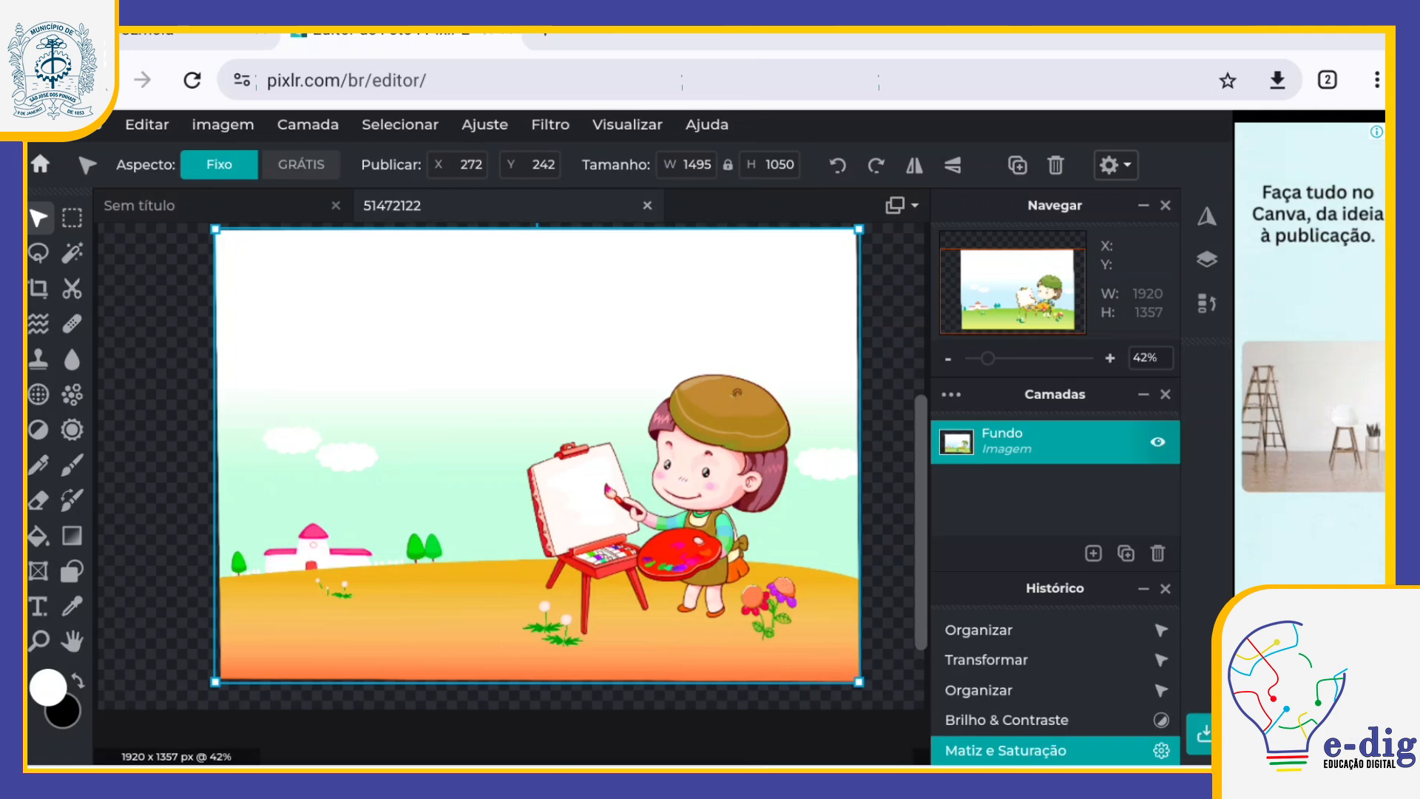
# Step: Undo the Matiz e Saturação adjustment of the illustration
pyautogui.click(74, 125)
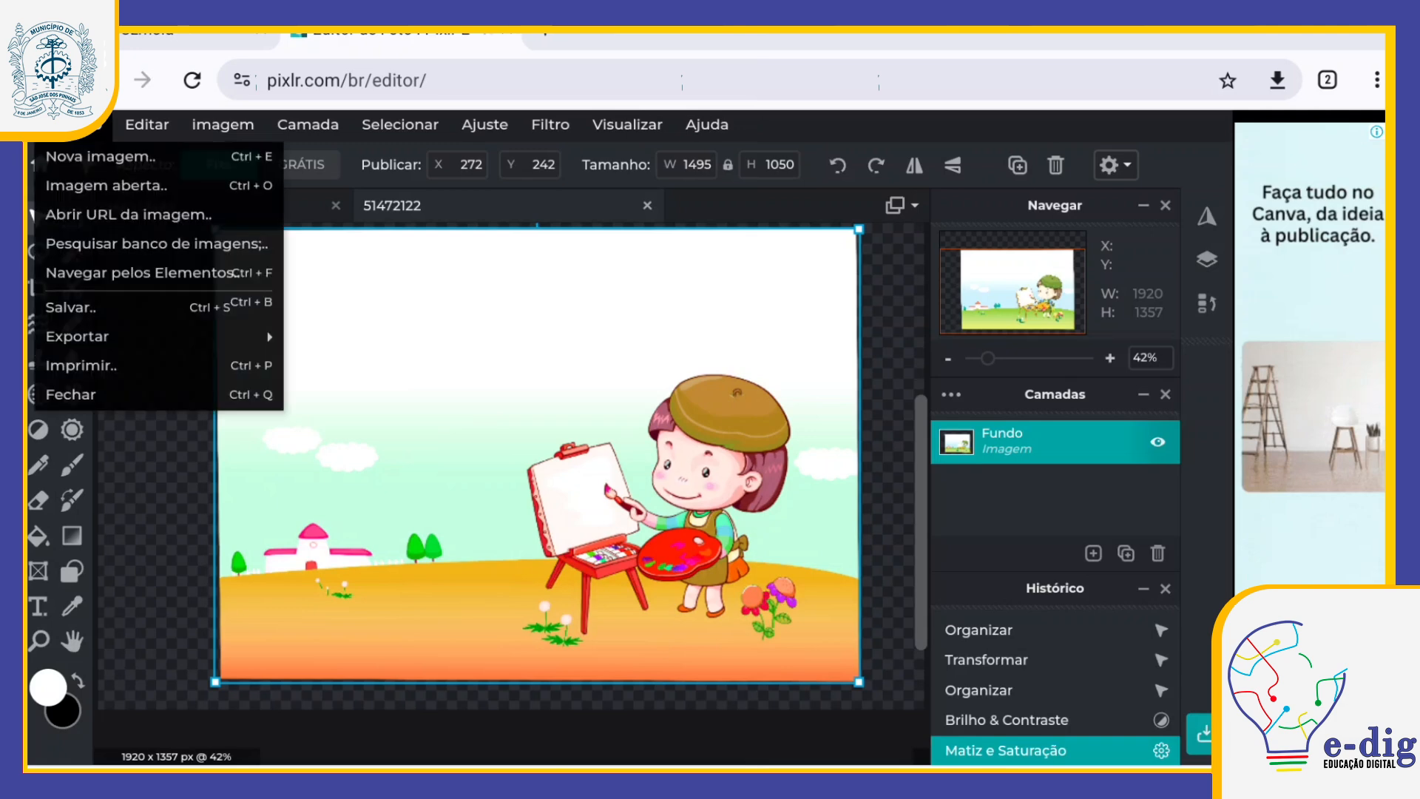
pyautogui.click(147, 125)
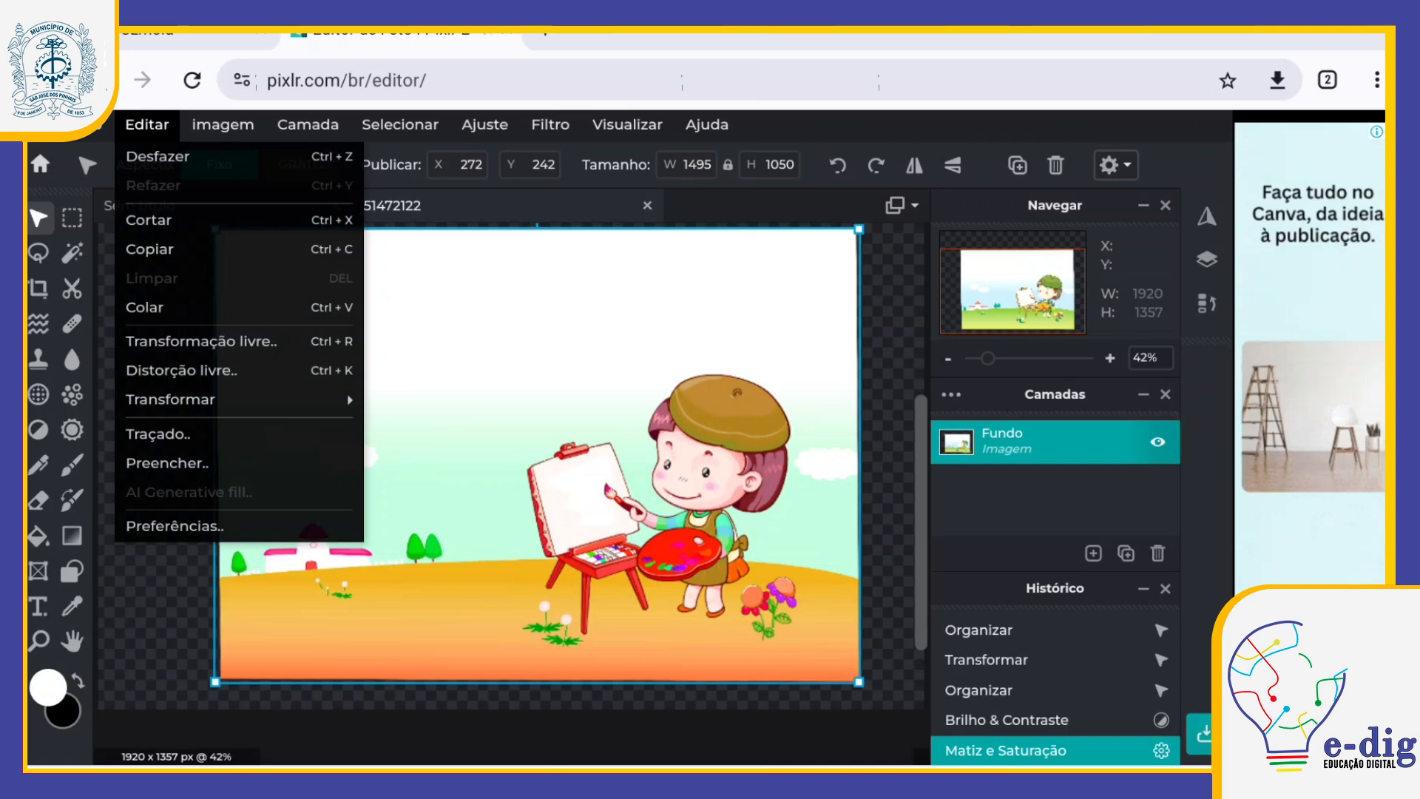
pyautogui.click(158, 156)
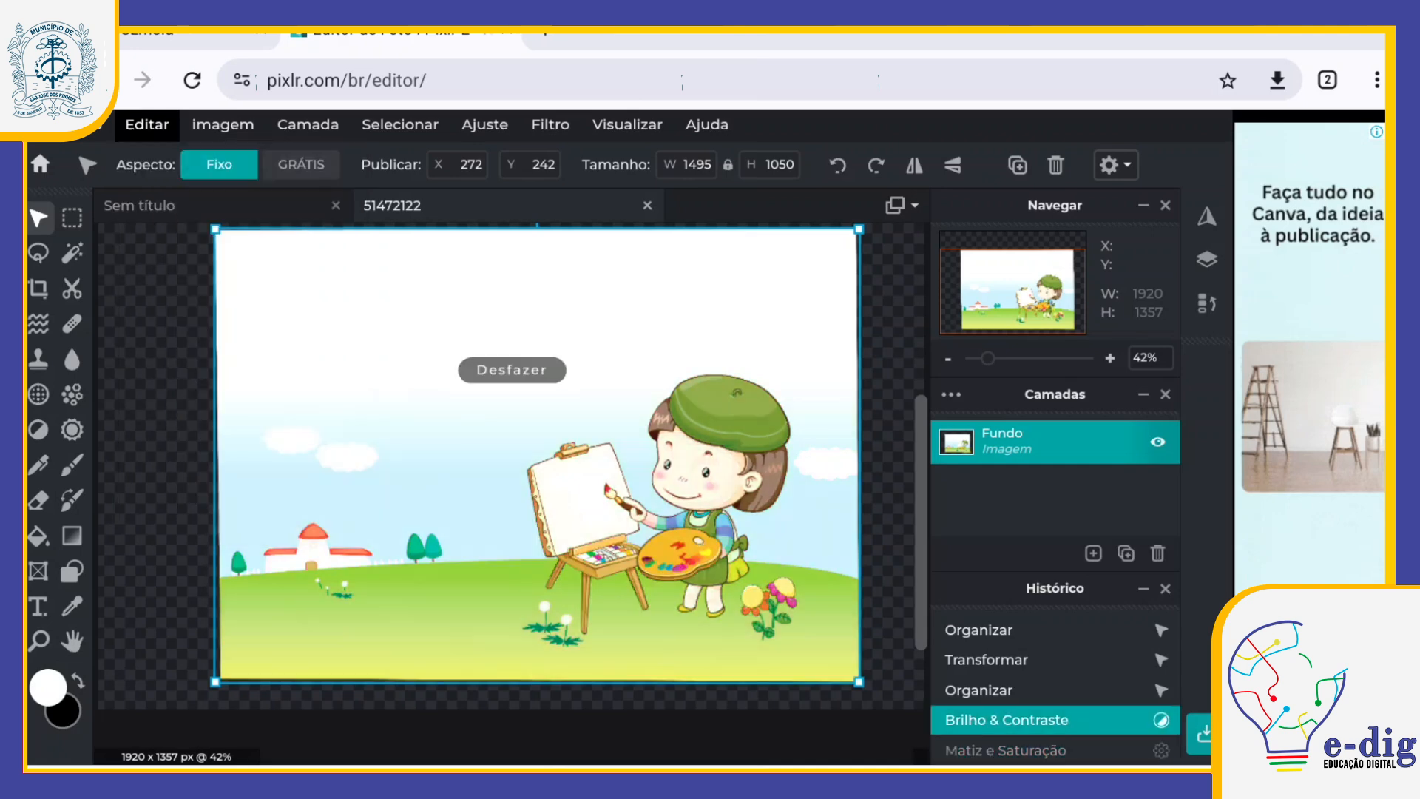
# Step: Try the Red, Green and Blue Monocromático presets on the illustration and apply Ilford Delta 100 & XP2 Super
pyautogui.click(485, 125)
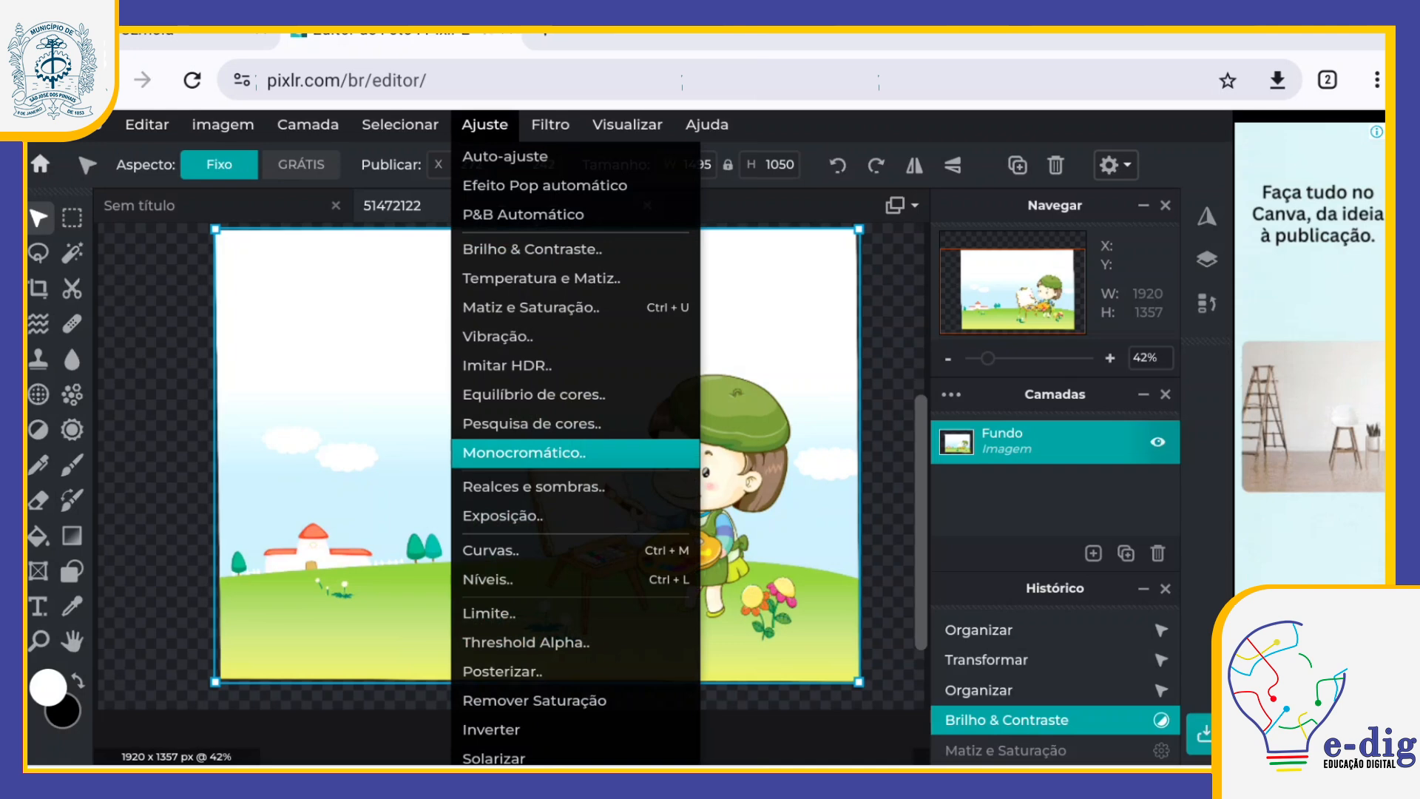
pyautogui.click(524, 452)
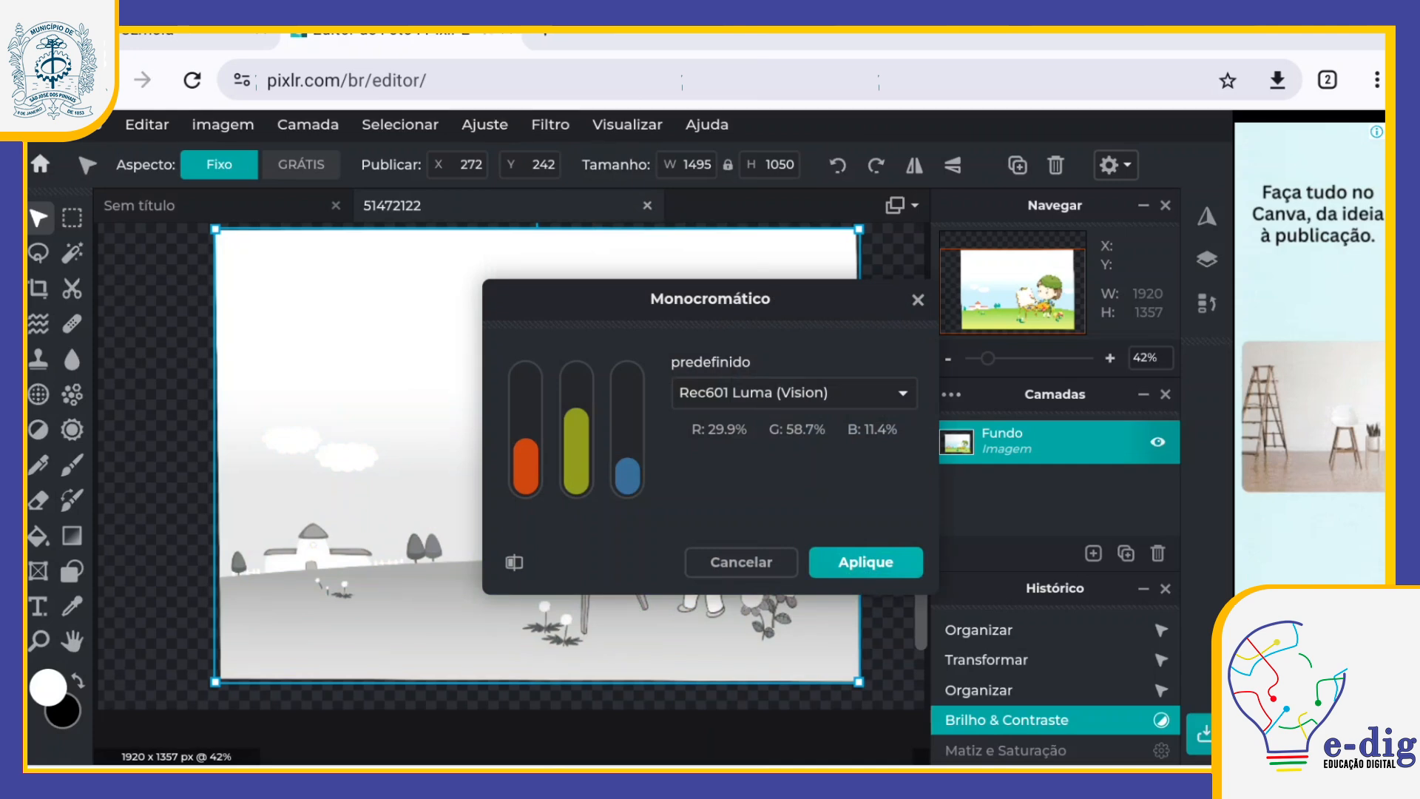
pyautogui.click(794, 393)
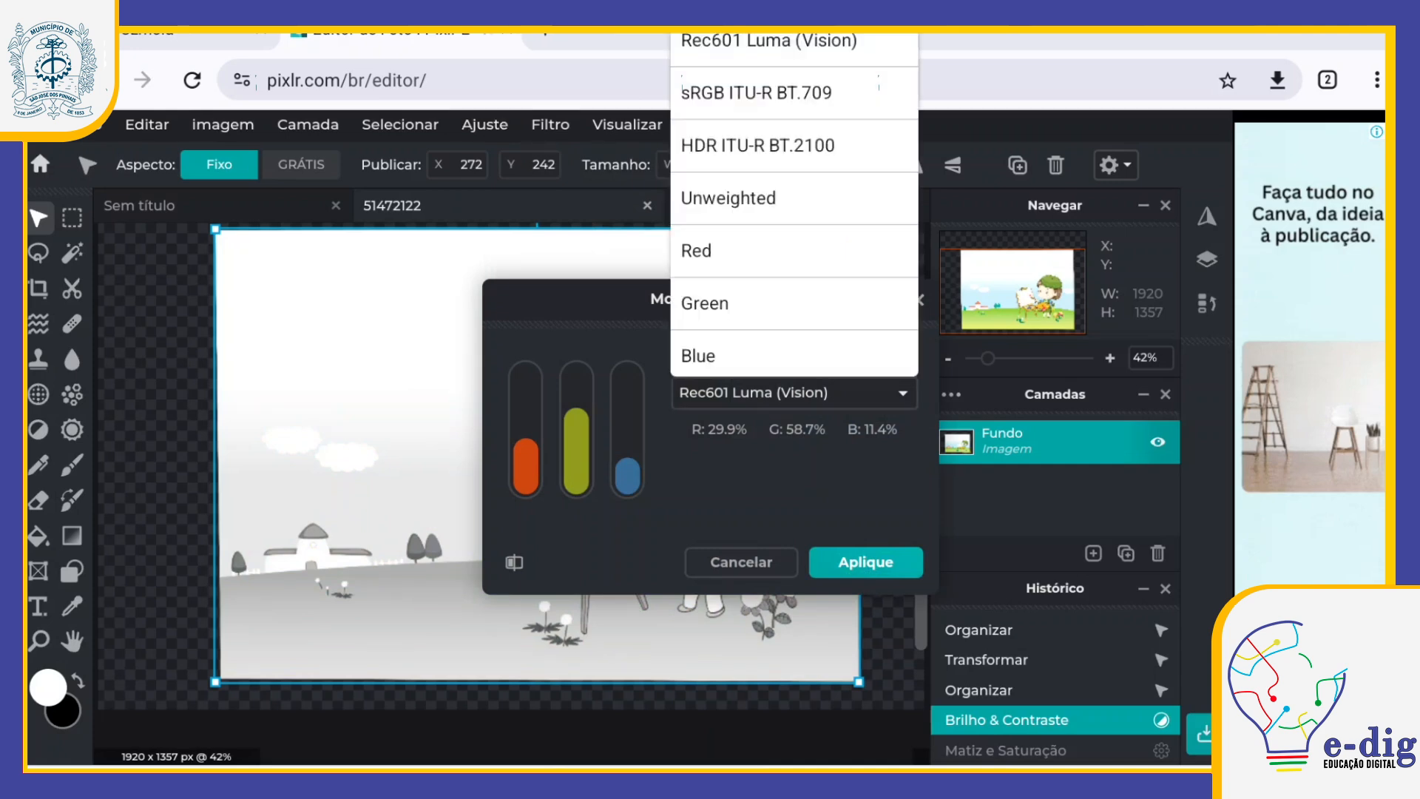
pyautogui.click(696, 250)
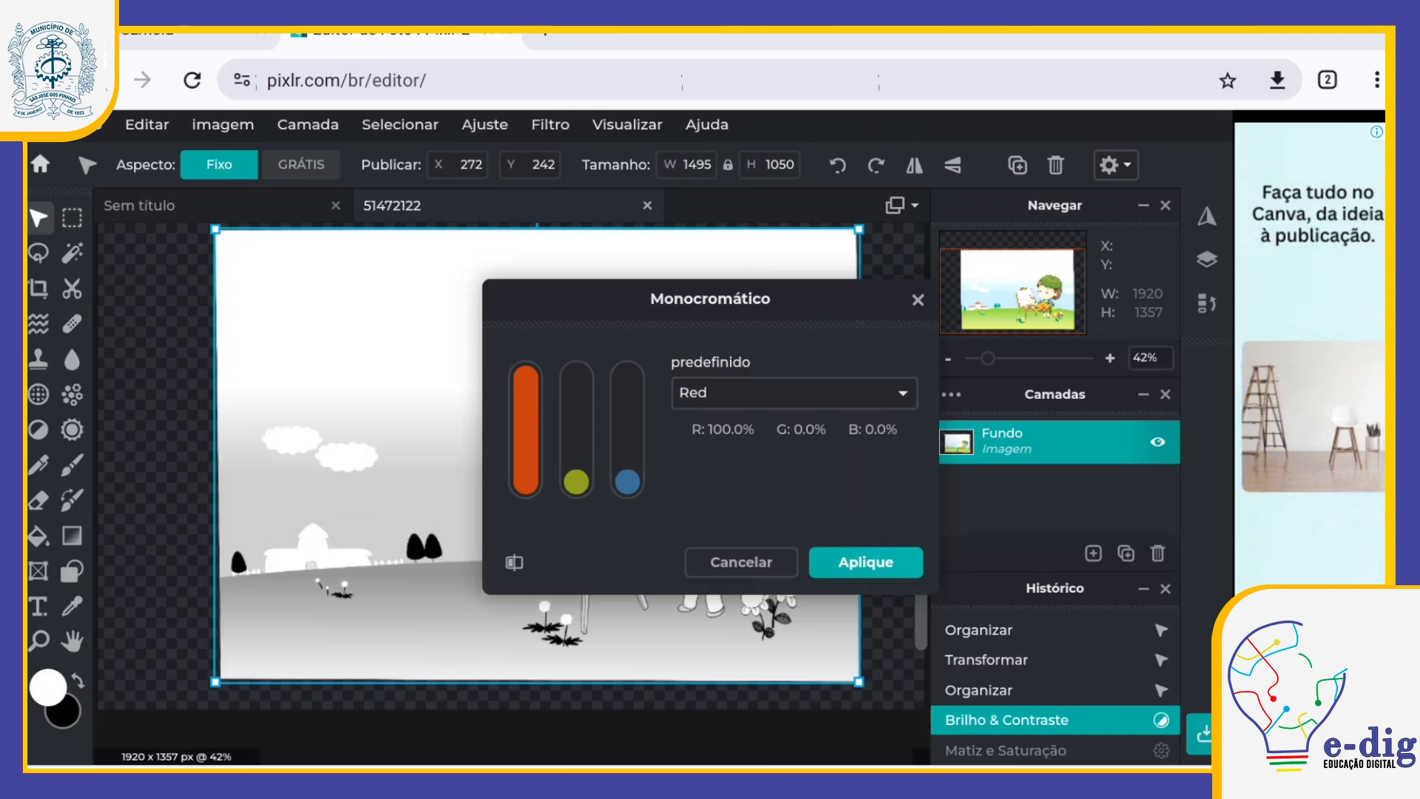
pyautogui.click(794, 393)
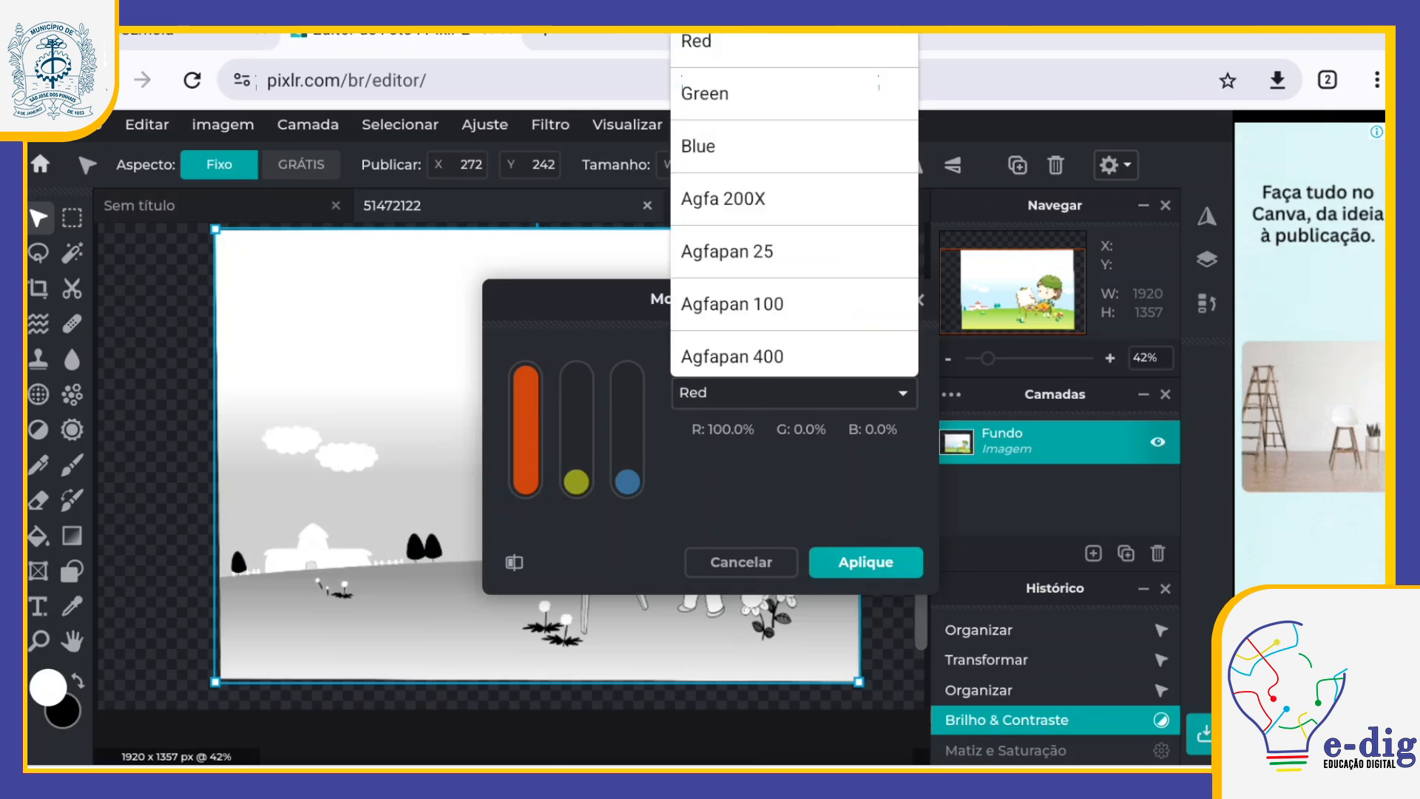
pyautogui.click(794, 93)
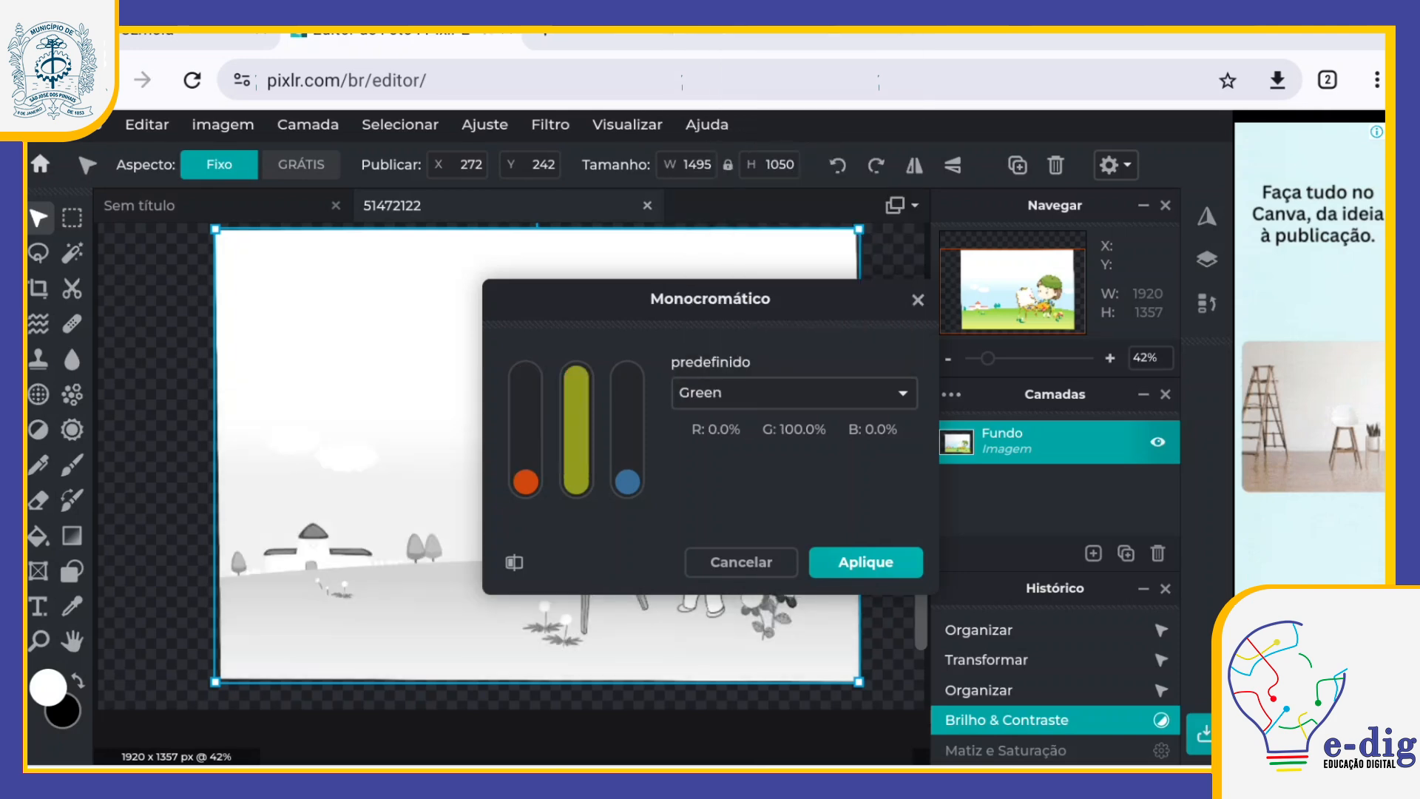
pyautogui.click(795, 394)
pyautogui.click(794, 94)
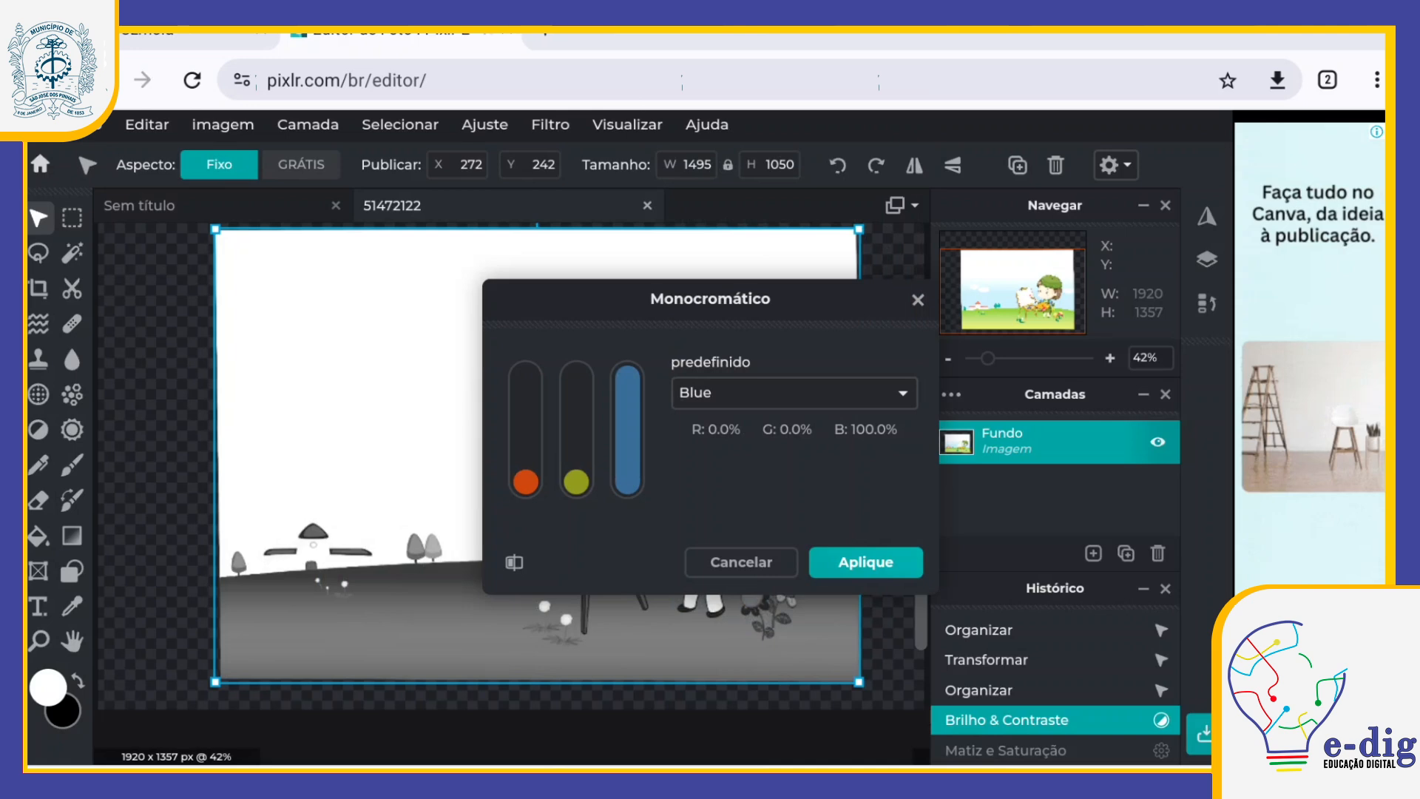
pyautogui.click(794, 393)
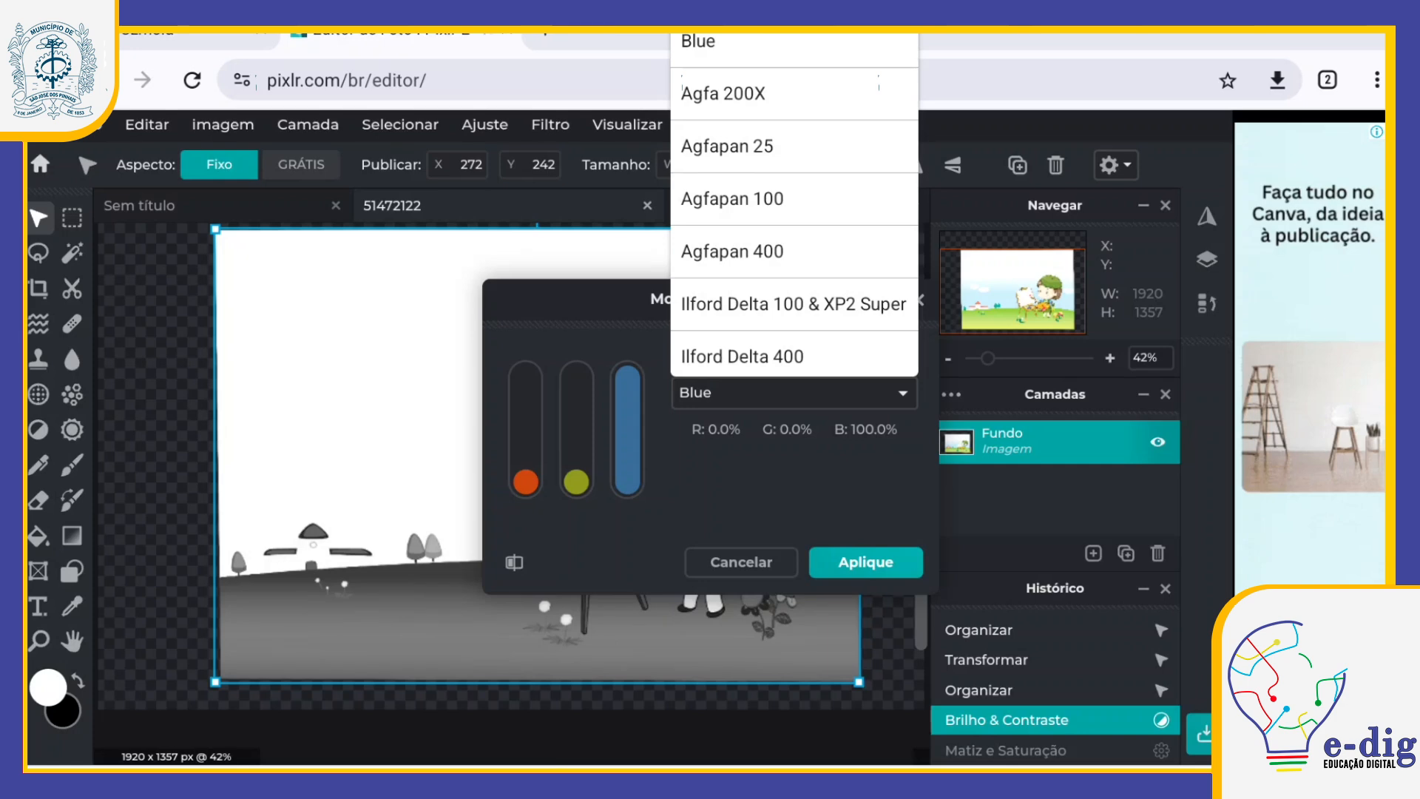
pyautogui.click(792, 301)
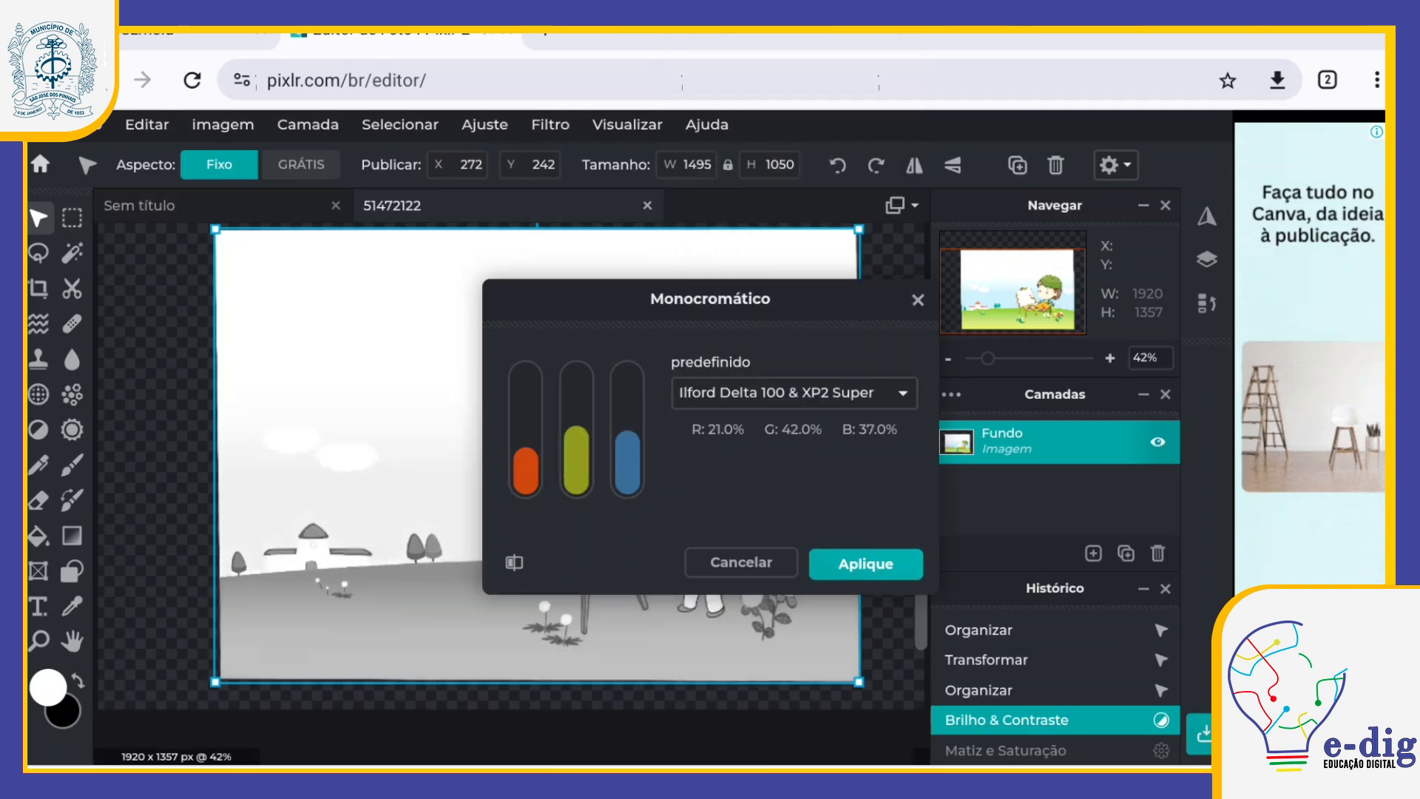
pyautogui.click(865, 562)
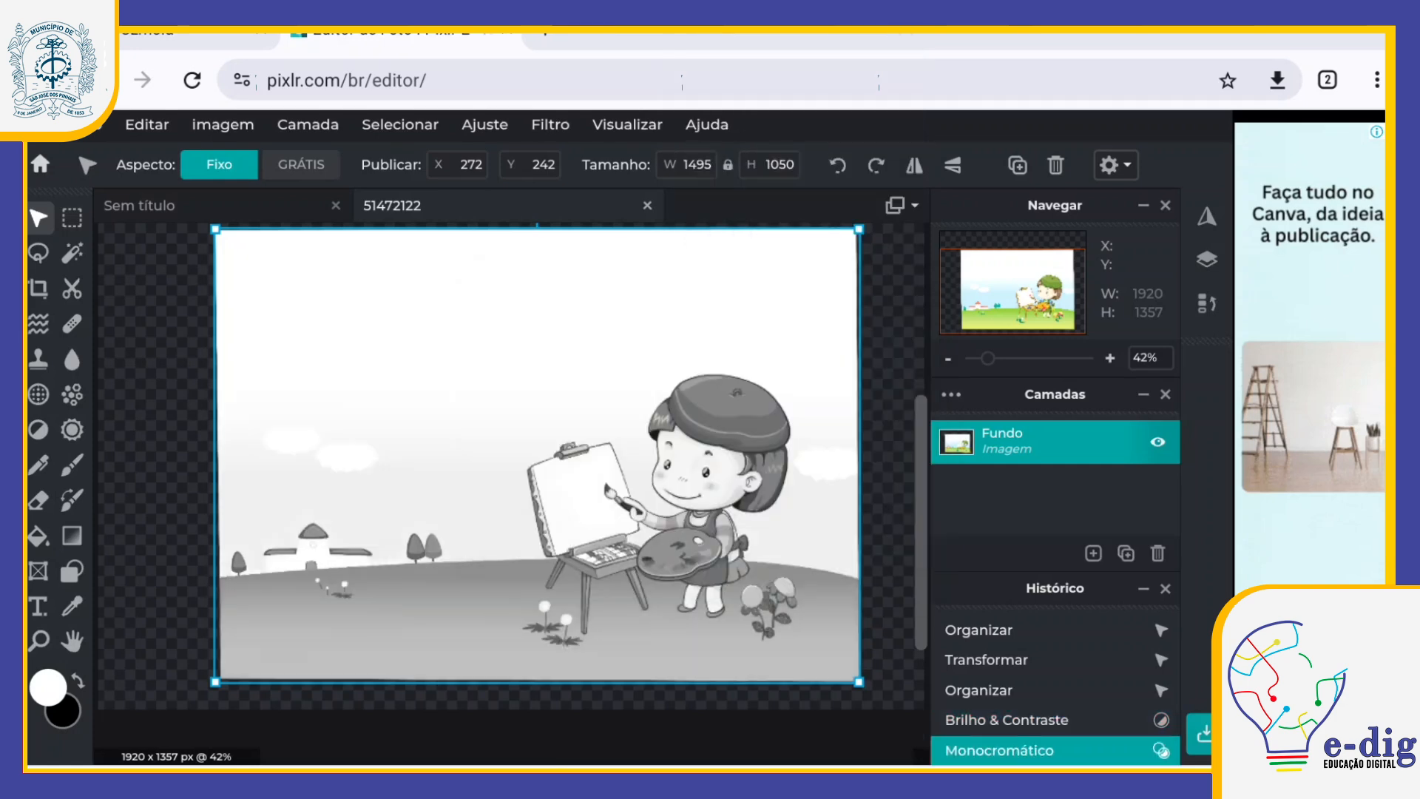
# Step: Undo the Monocromático adjustment of the illustration
pyautogui.click(148, 124)
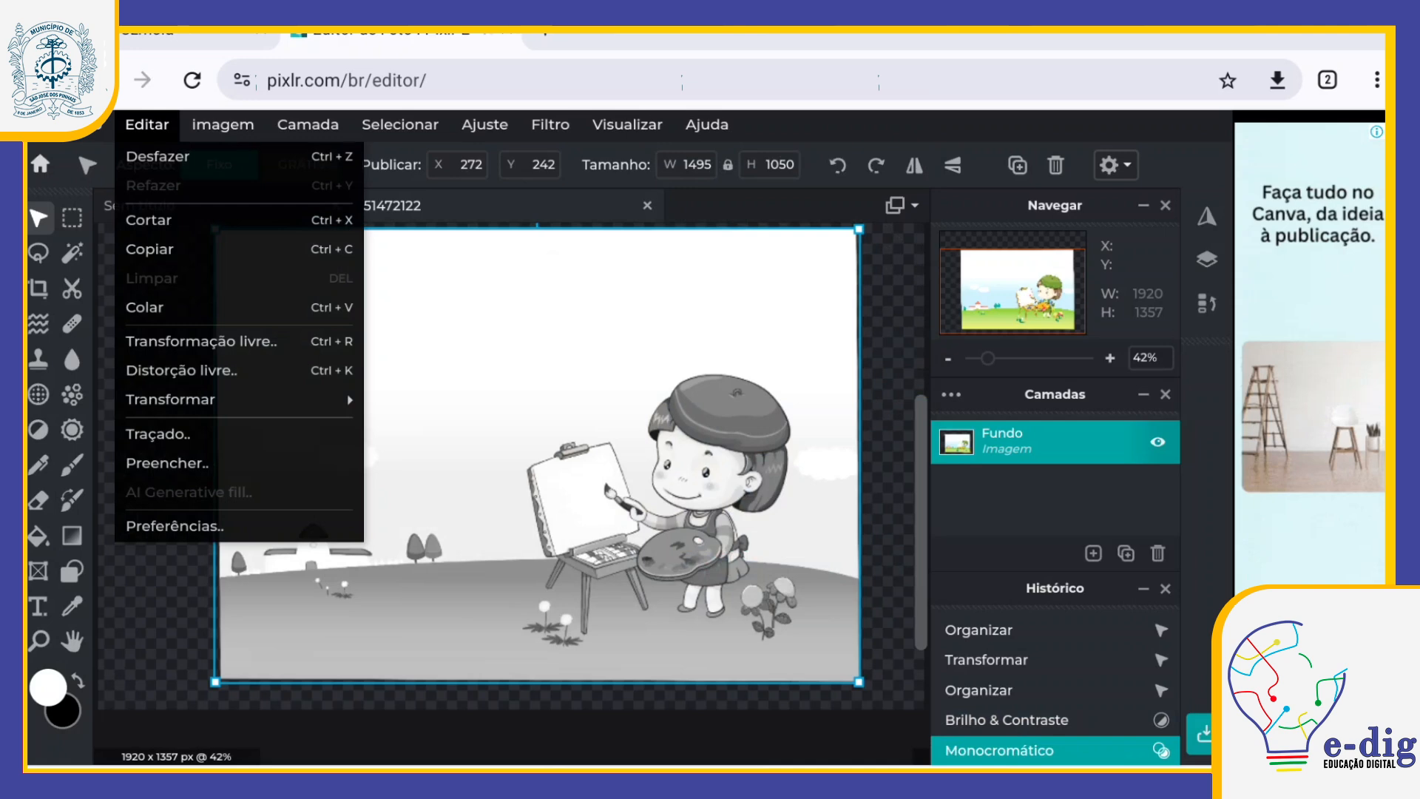
pyautogui.click(158, 156)
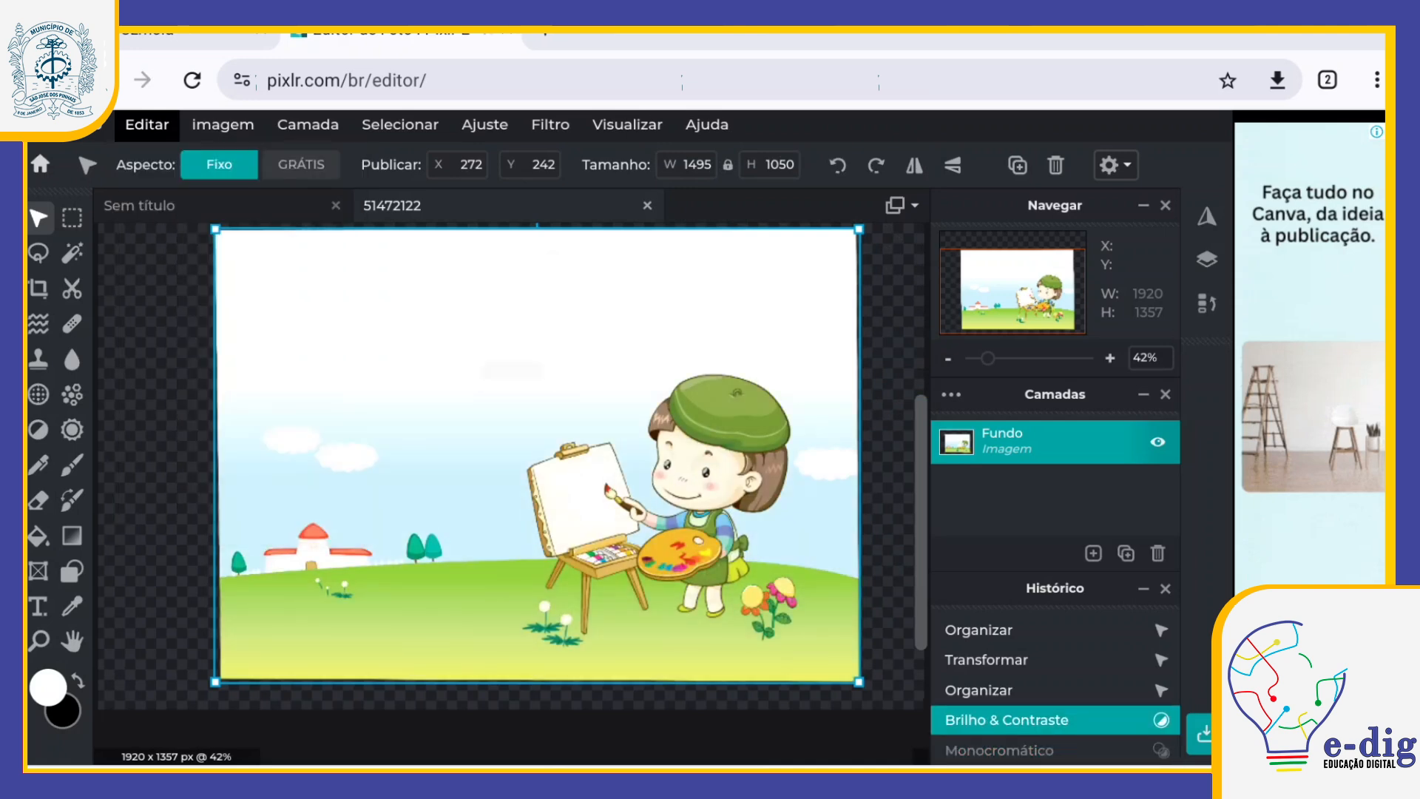
# Step: Apply P&B Automático to the illustration and undo it
pyautogui.click(485, 124)
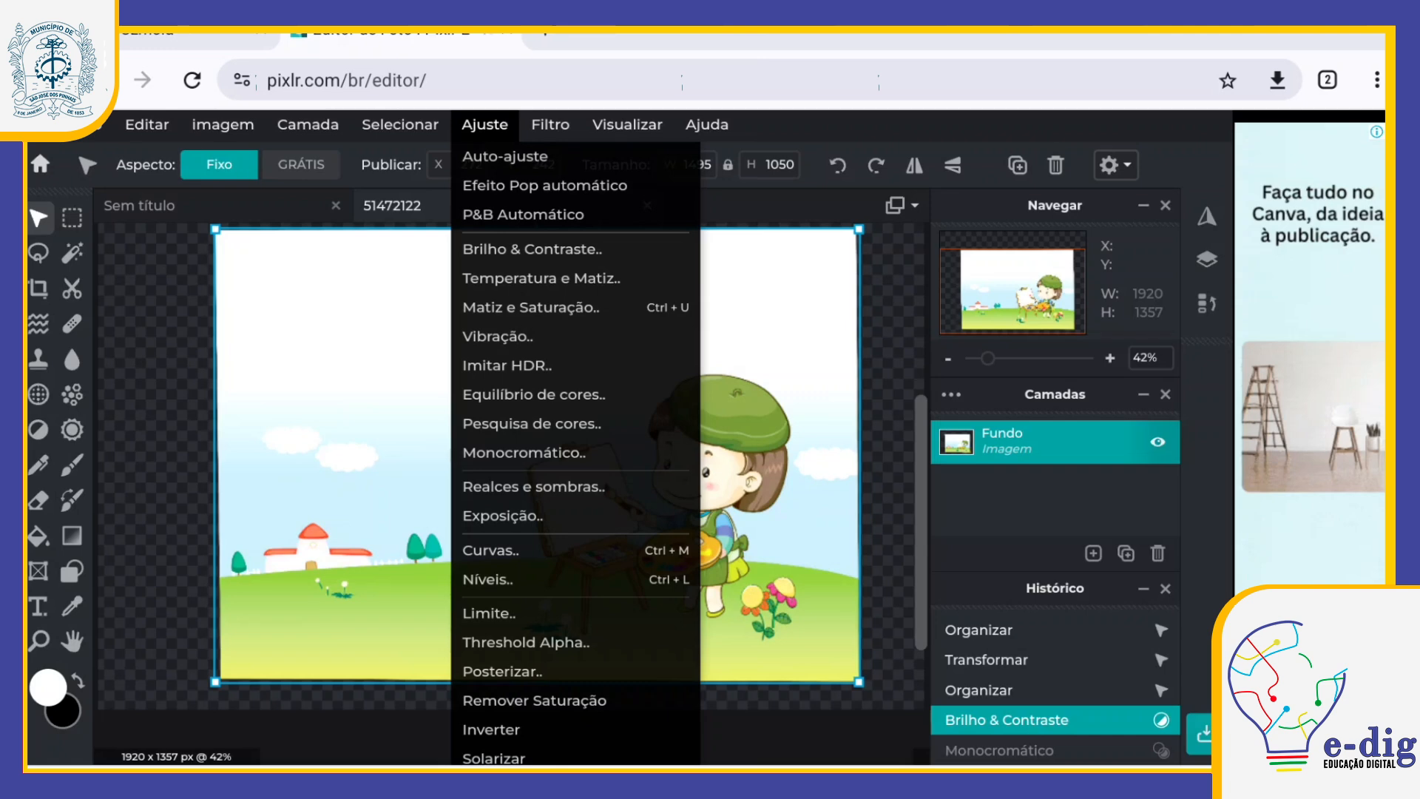
pyautogui.click(523, 213)
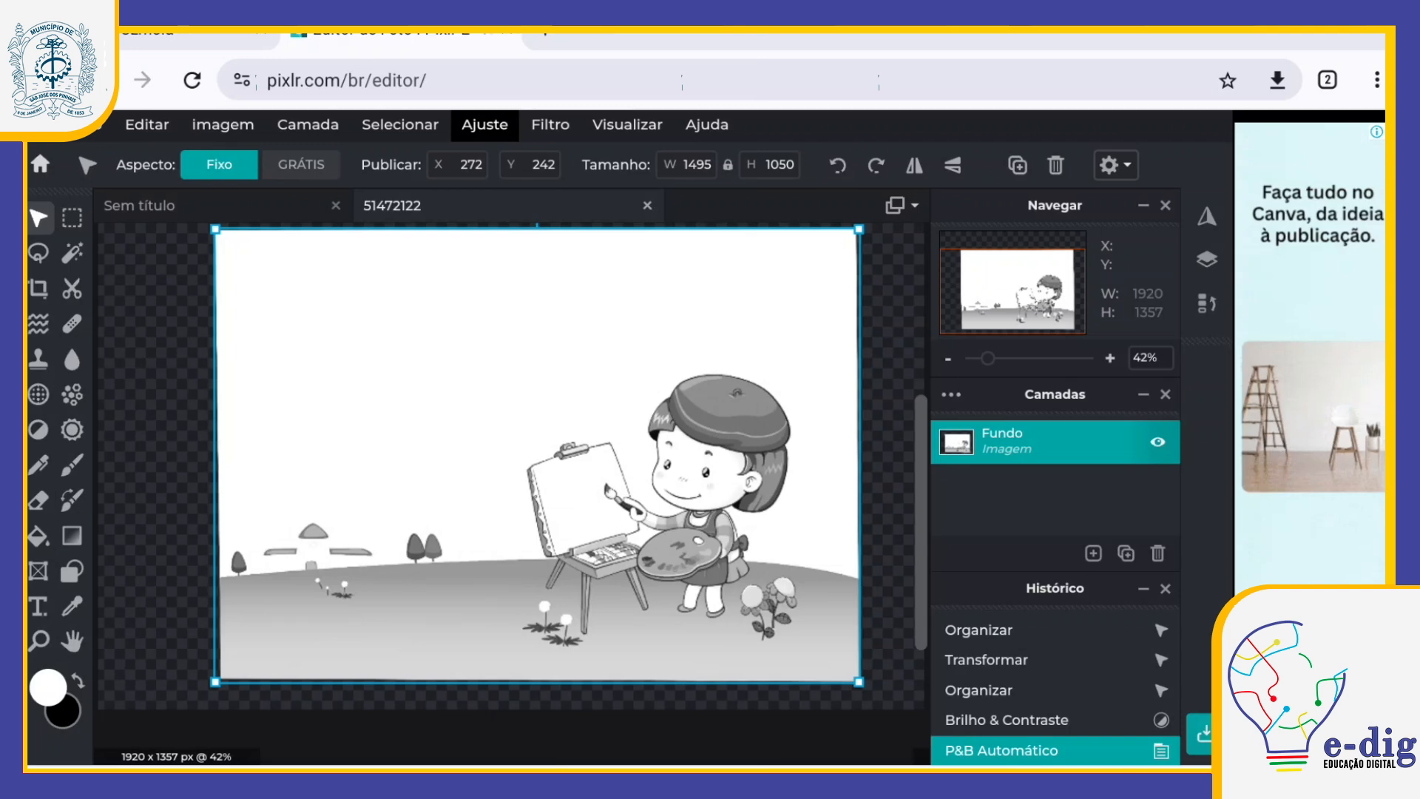
pyautogui.click(223, 125)
pyautogui.click(148, 125)
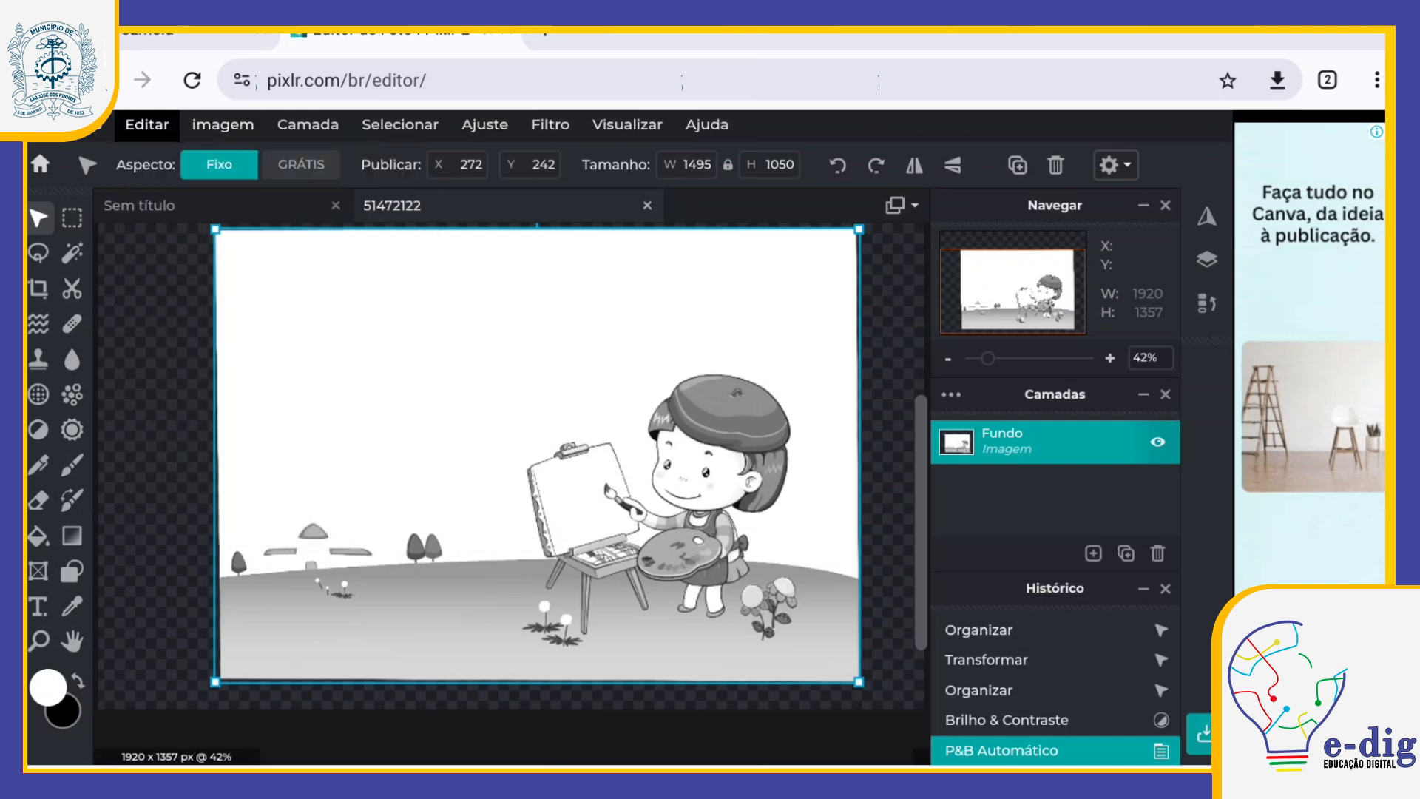
pyautogui.click(147, 125)
pyautogui.click(158, 157)
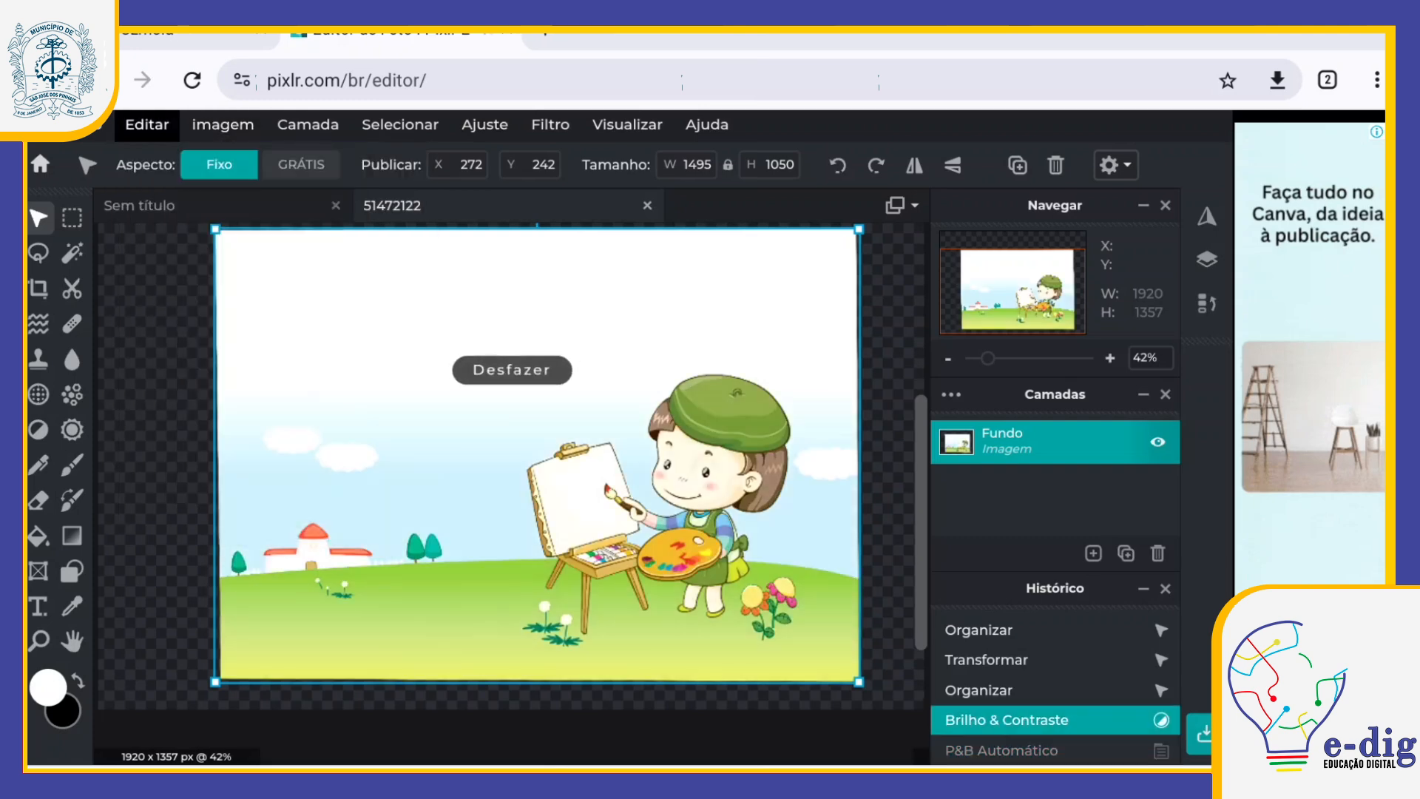
# Step: Start the Curvas adjustment and bend the green channel's curve with three control points
pyautogui.click(484, 125)
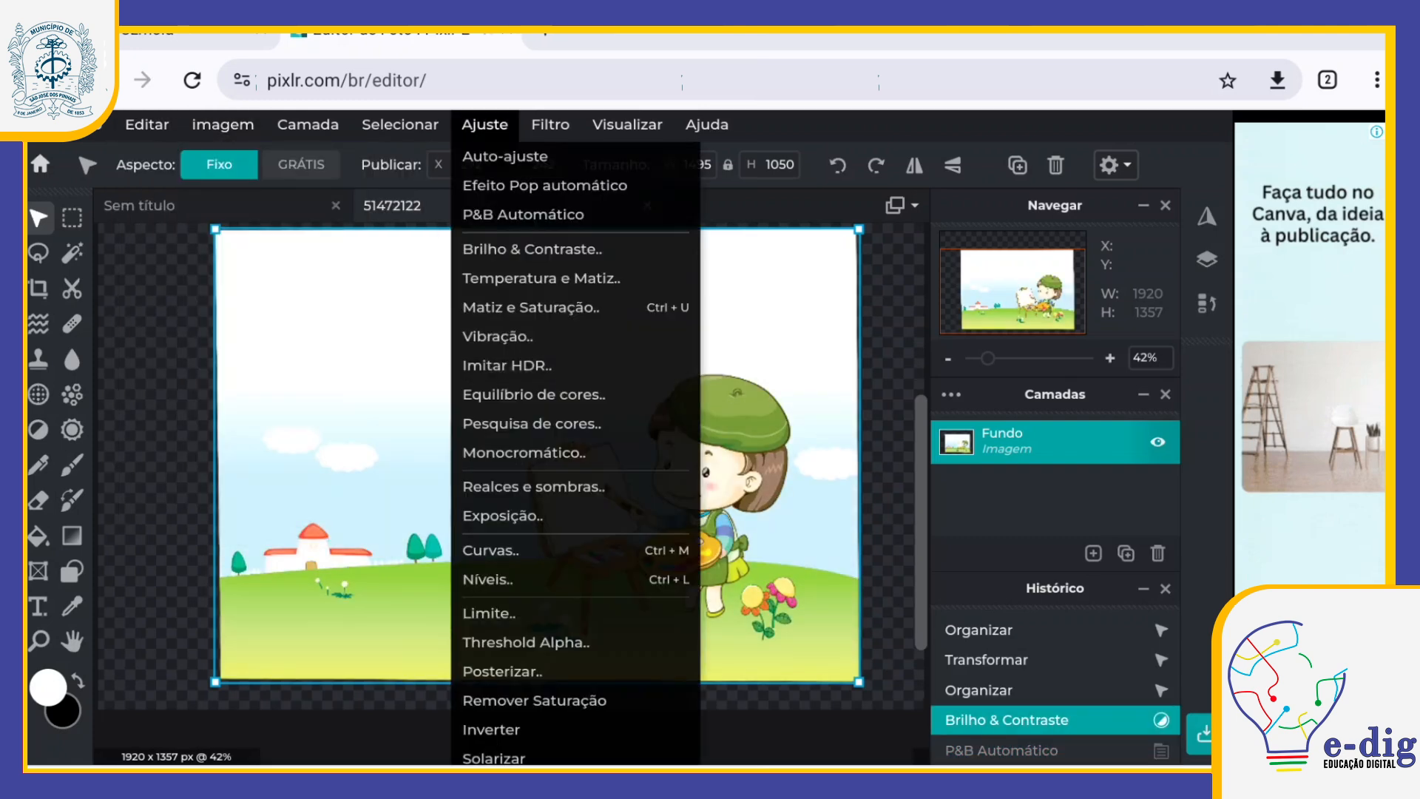
pyautogui.click(503, 550)
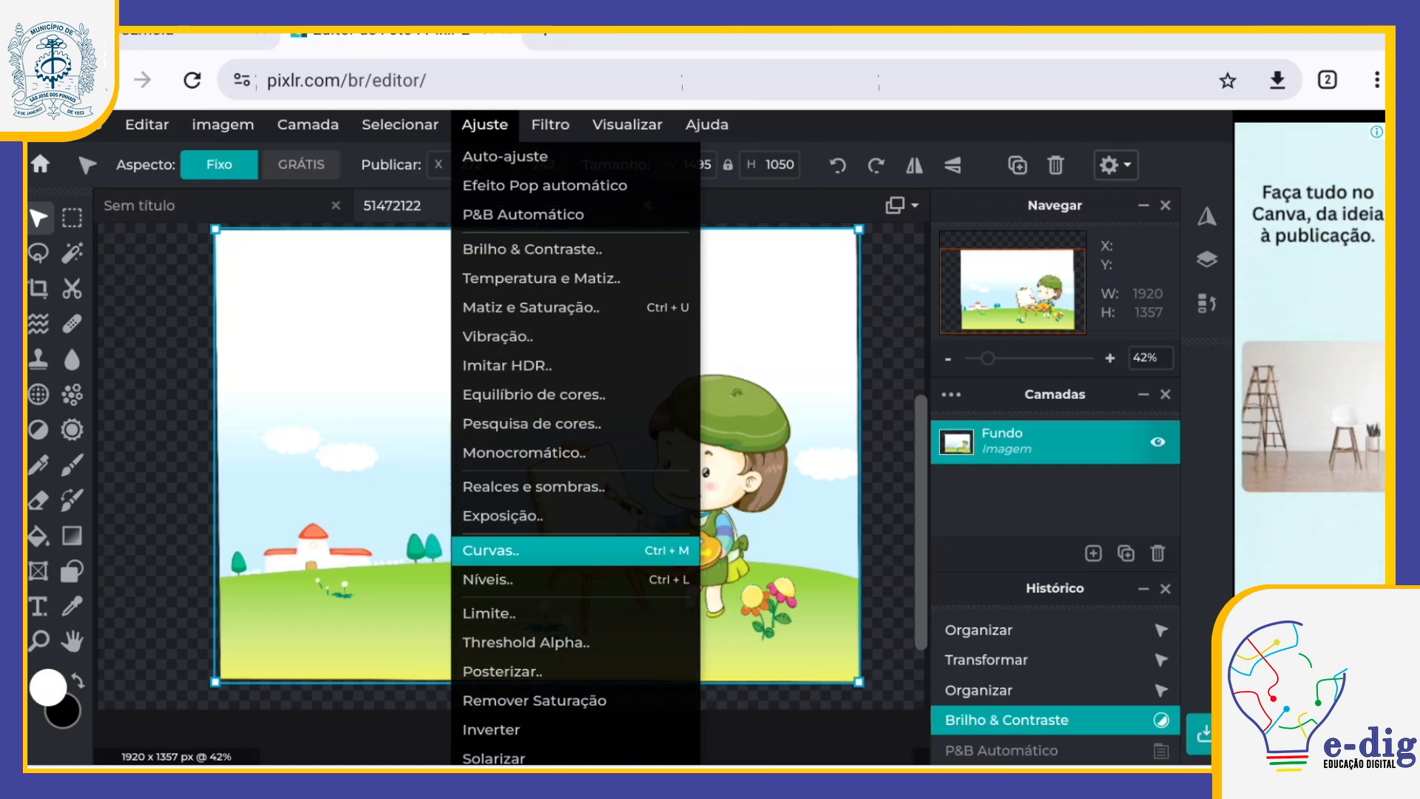
pyautogui.click(502, 550)
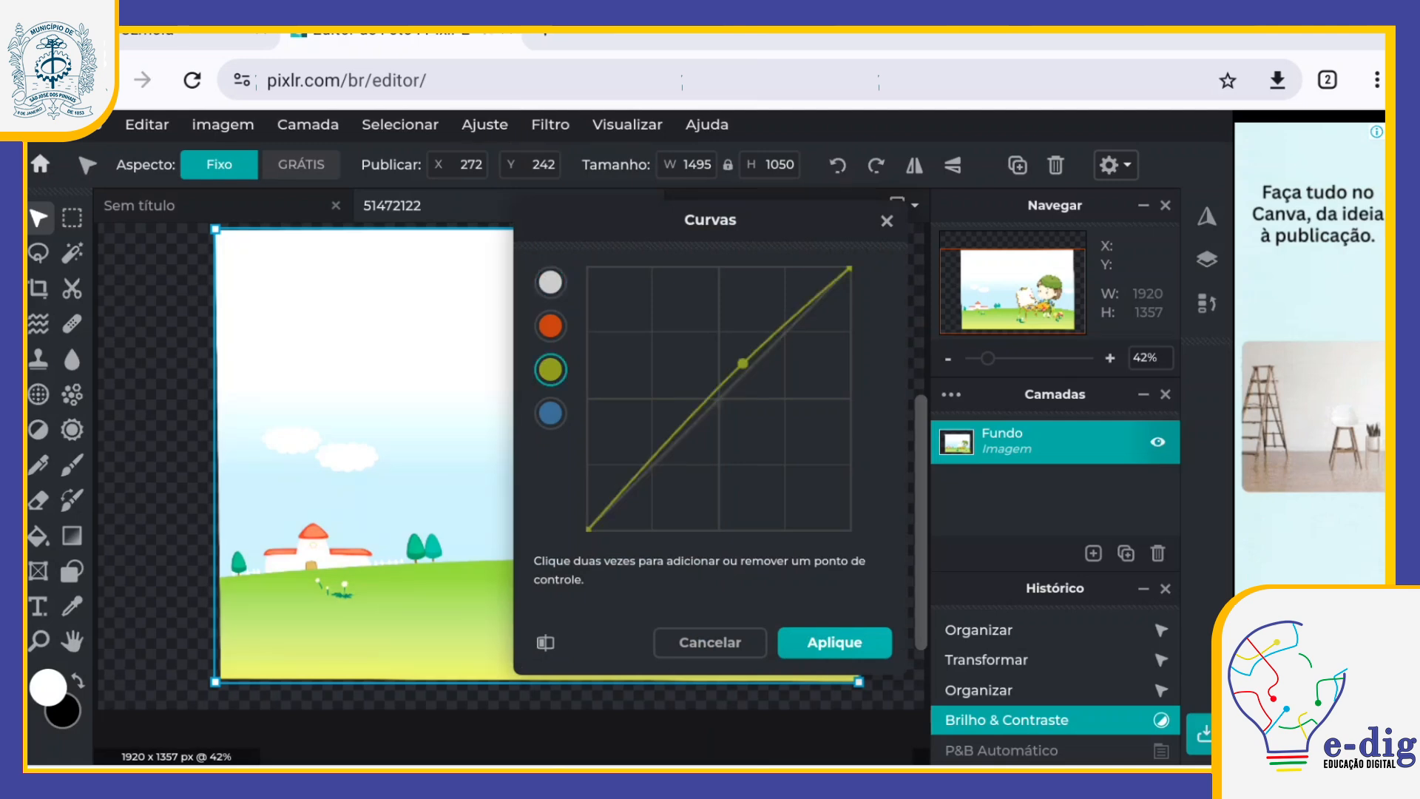
pyautogui.doubleClick(665, 376)
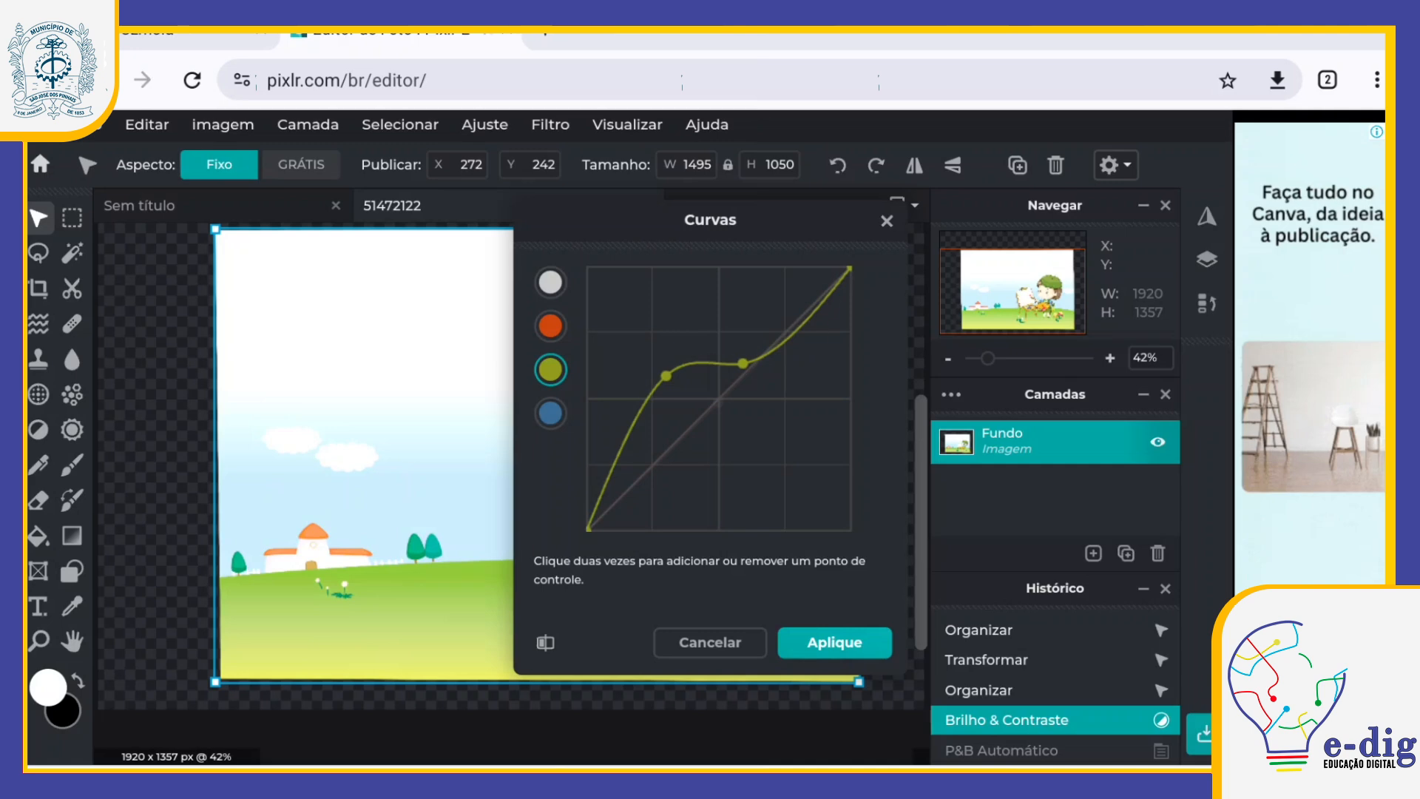
pyautogui.doubleClick(819, 329)
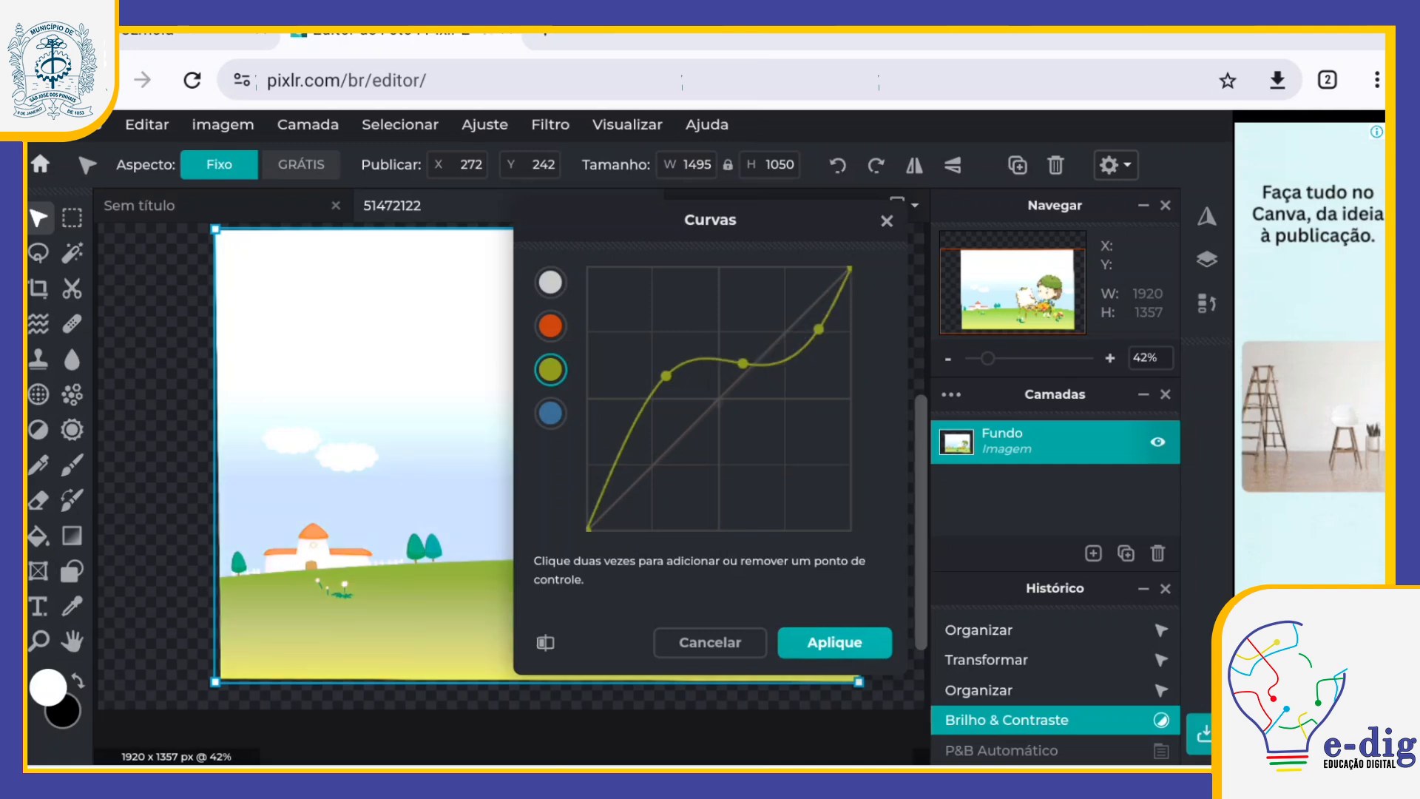
# Step: Bend the red channel's curve with three control points, pulling its brighter tones well below the diagonal
pyautogui.click(550, 326)
pyautogui.doubleClick(668, 445)
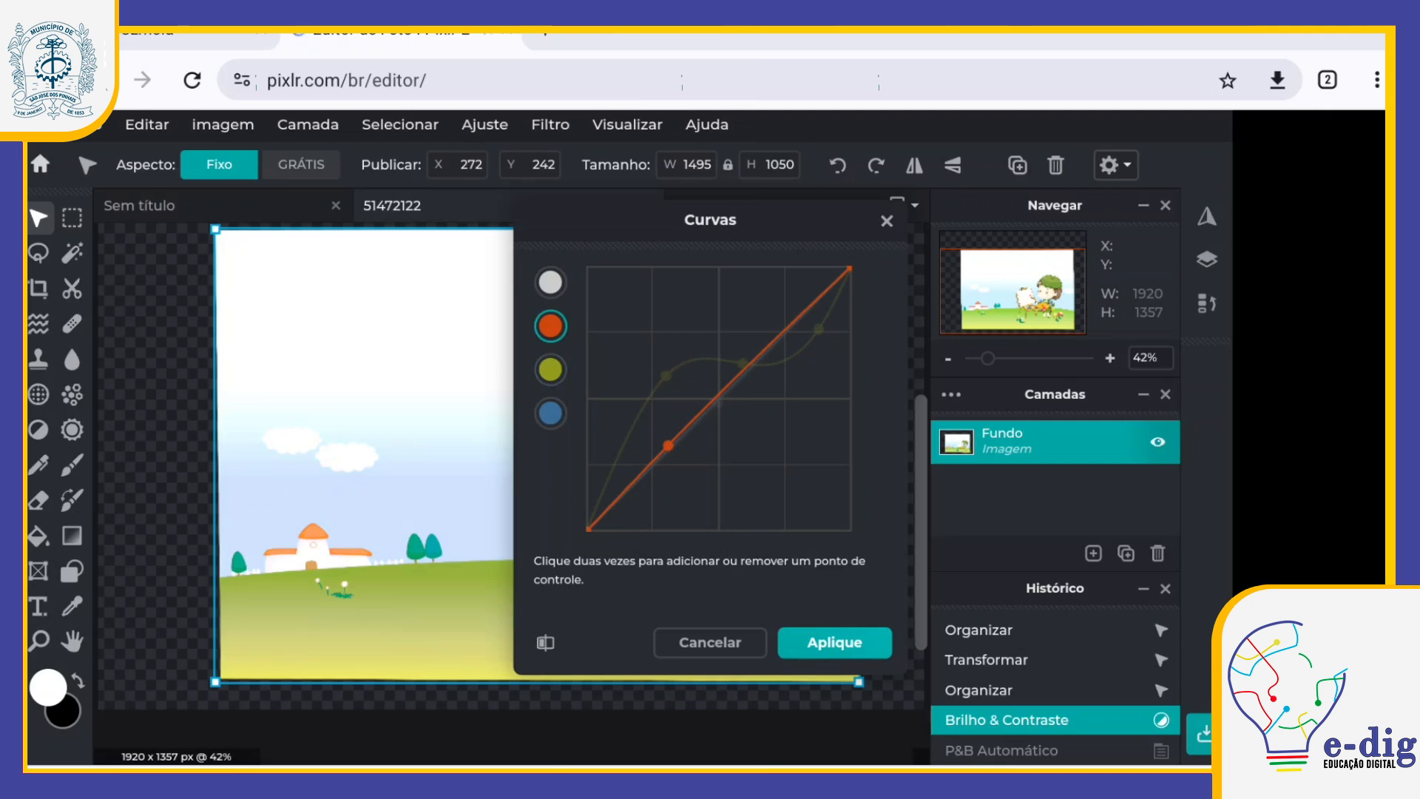
pyautogui.doubleClick(788, 456)
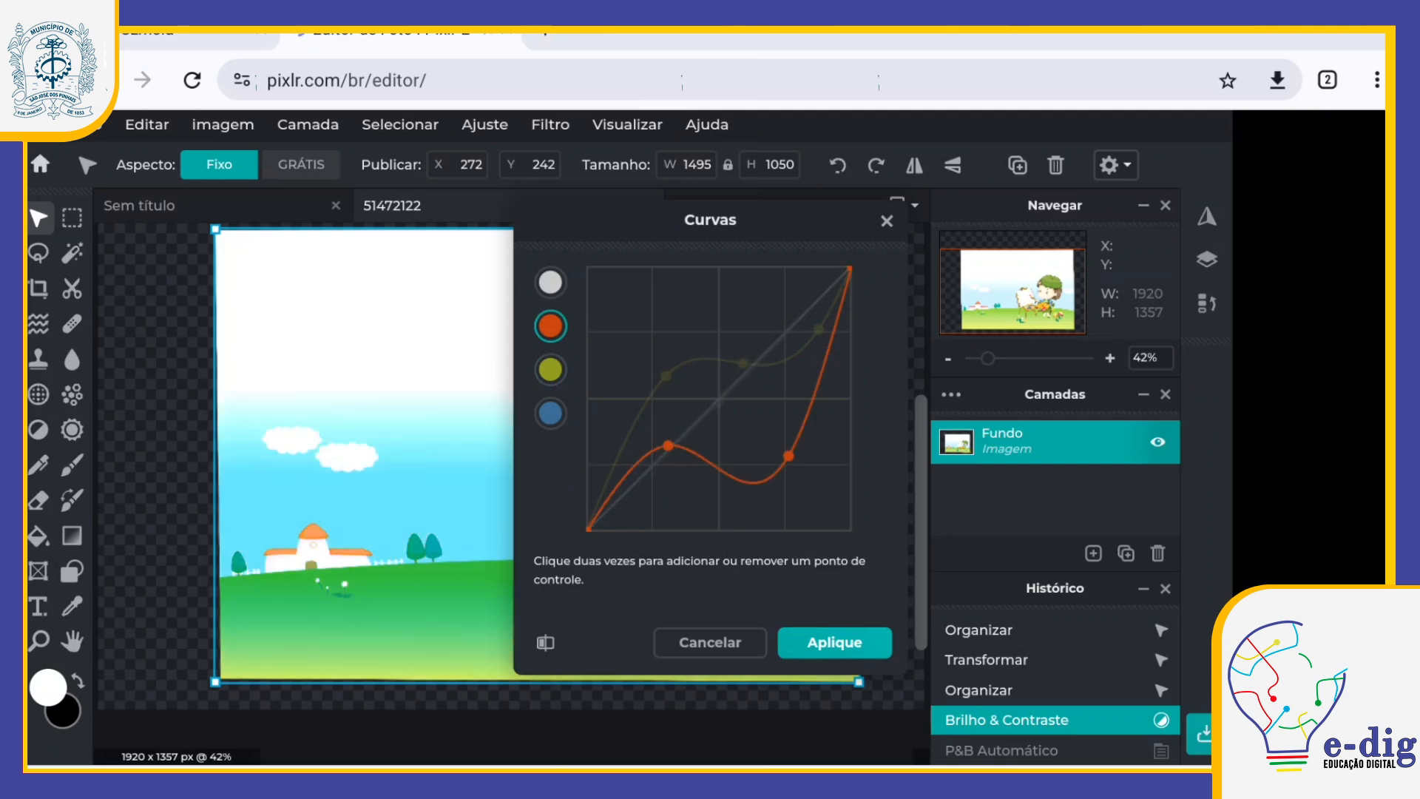
pyautogui.doubleClick(834, 385)
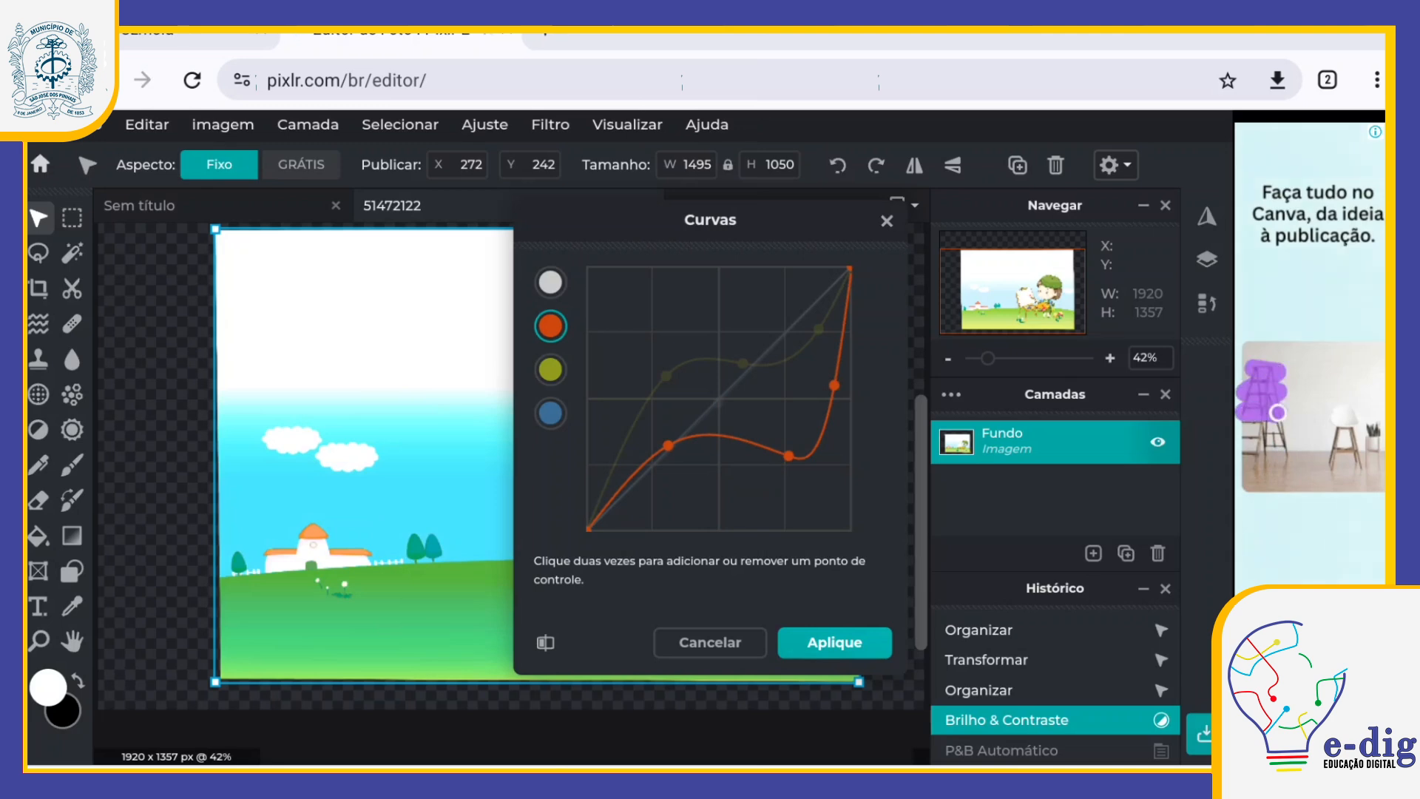
# Step: Make the blue channel's curve almost vertical with two control points in its darker tones and apply the Curvas adjustment
pyautogui.click(550, 370)
pyautogui.click(550, 413)
pyautogui.doubleClick(655, 482)
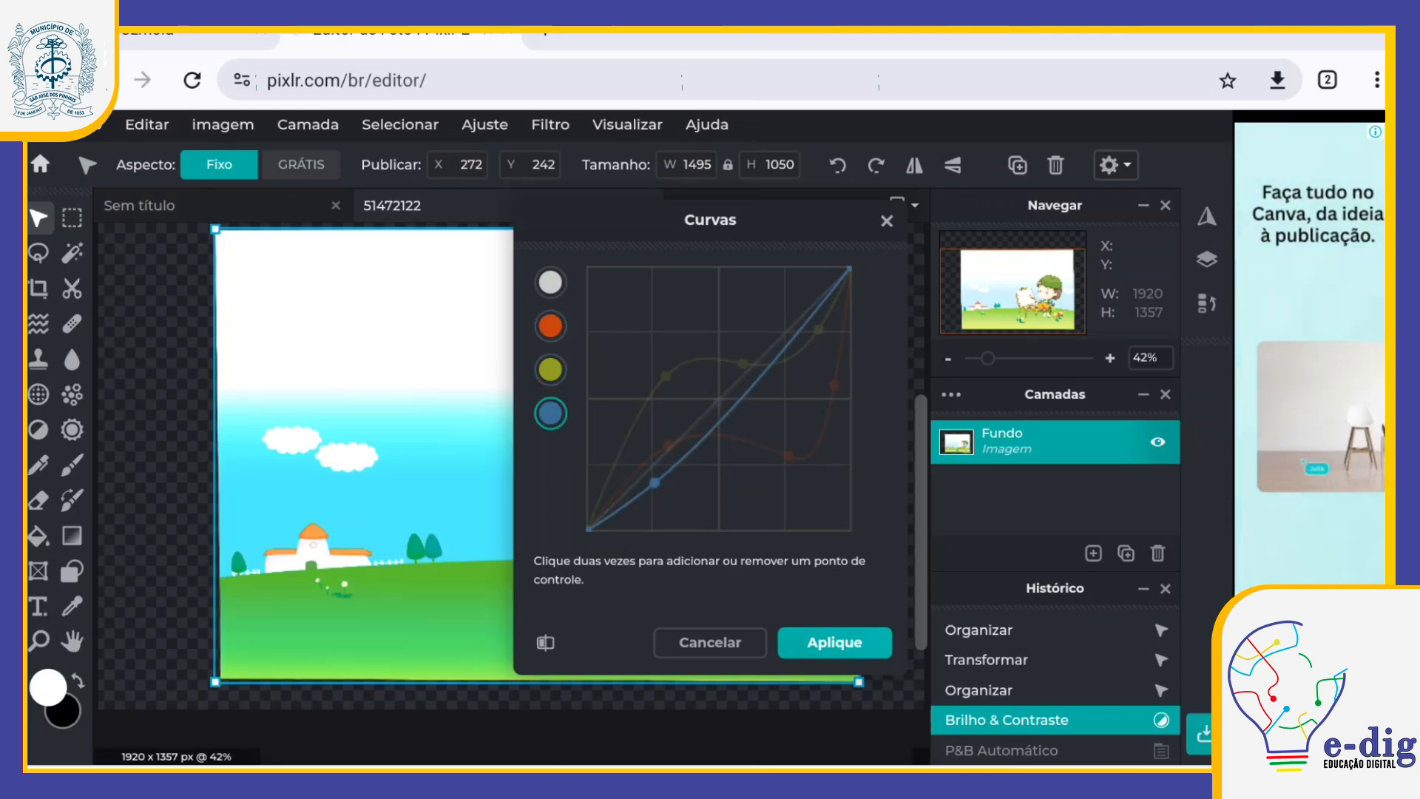
pyautogui.doubleClick(668, 302)
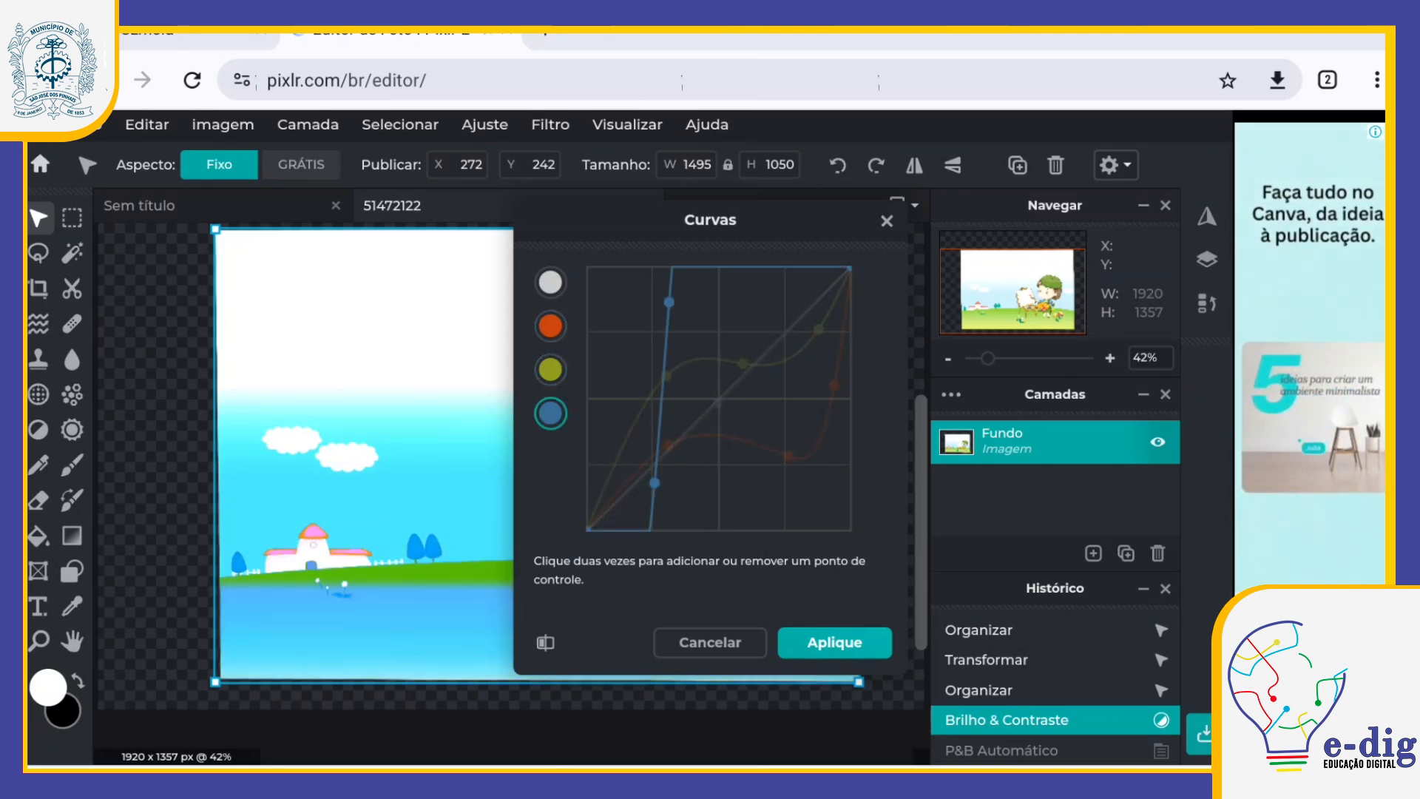
pyautogui.click(834, 643)
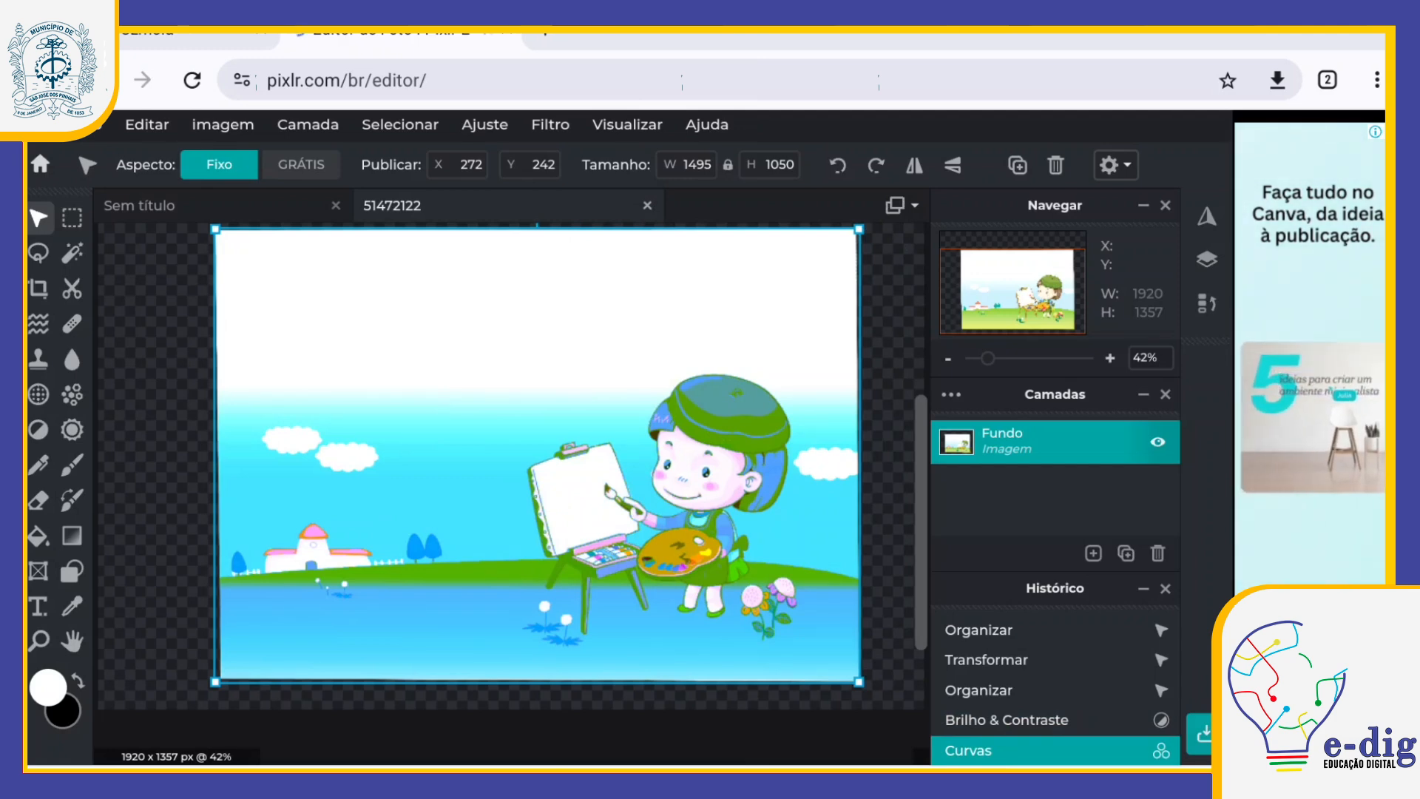
# Step: Undo the Curvas adjustment of the illustration
pyautogui.click(147, 125)
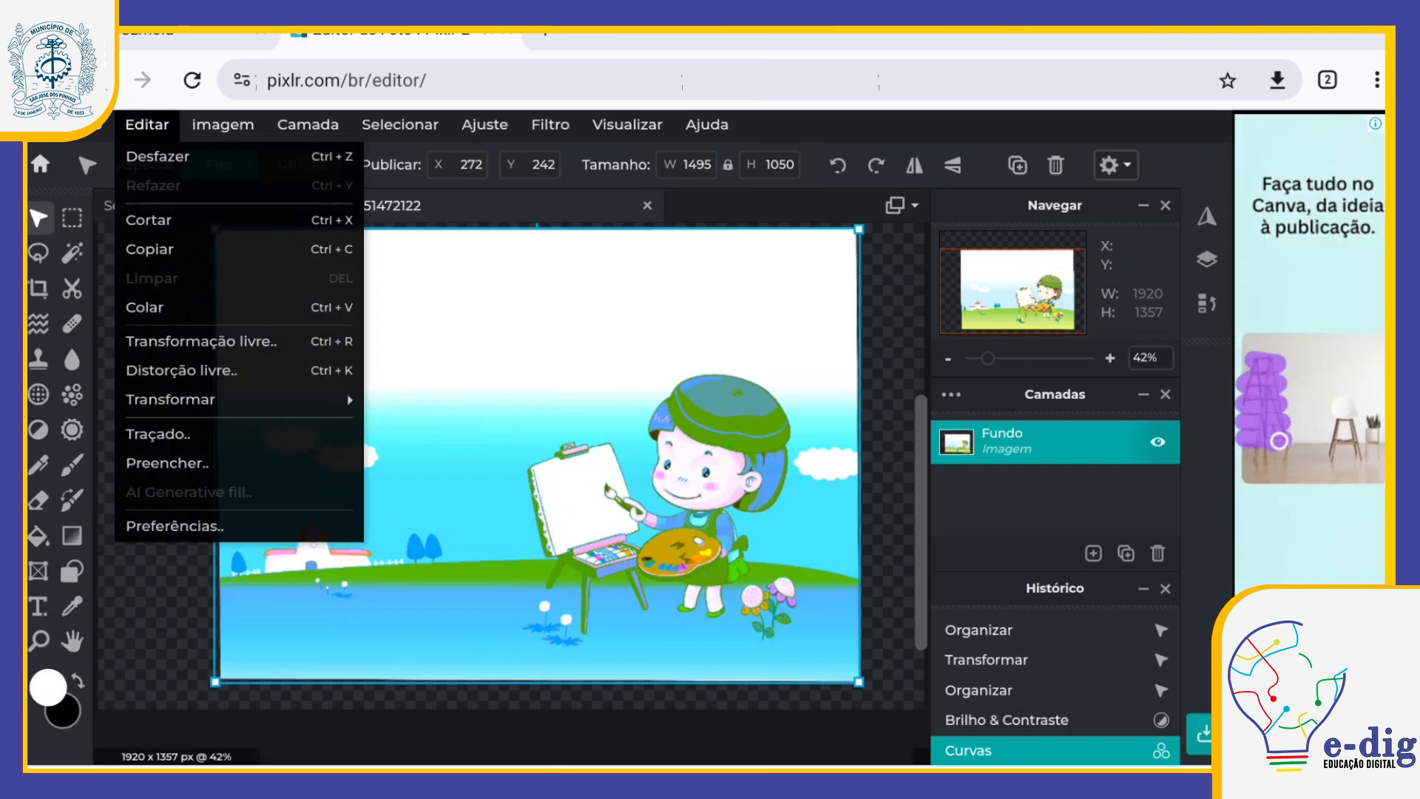
pyautogui.click(157, 156)
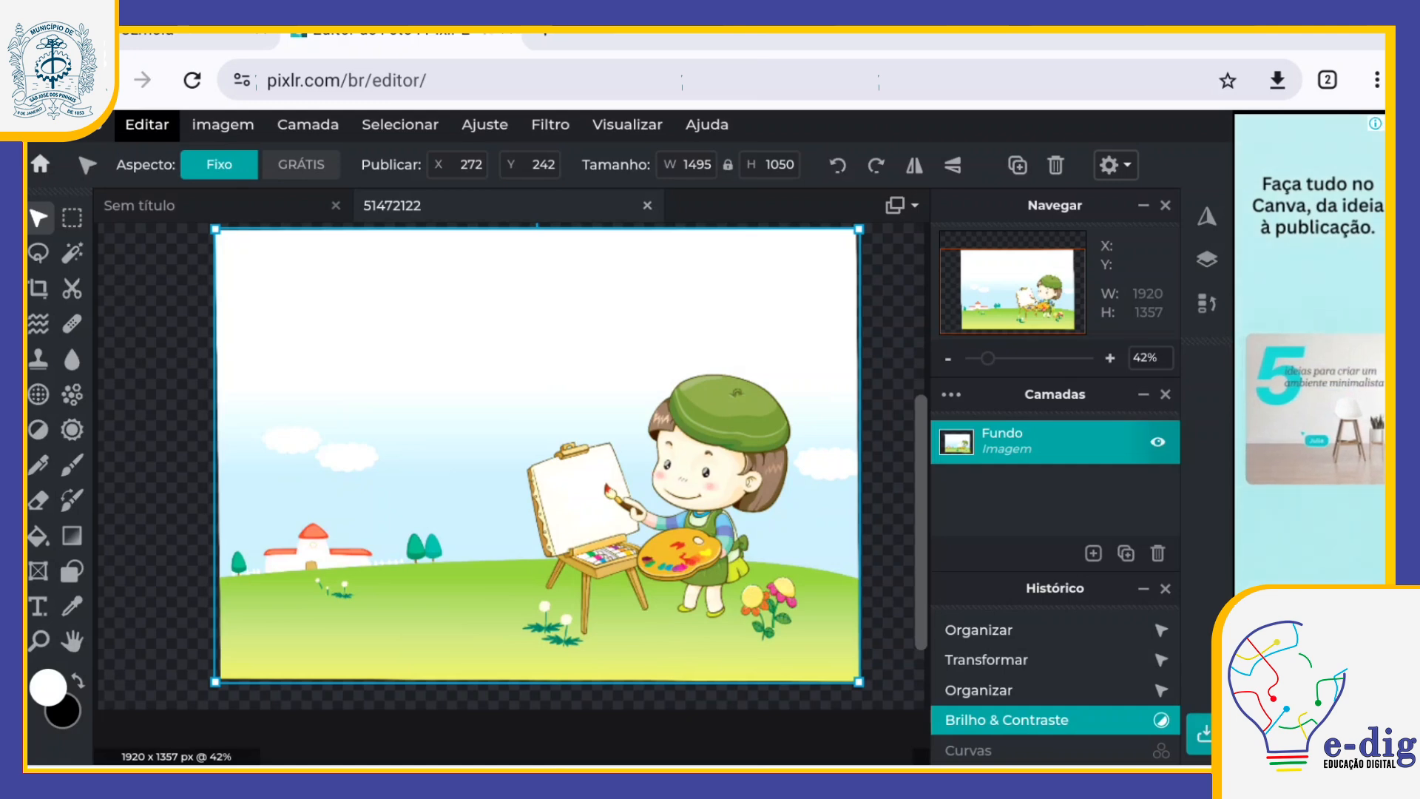
# Step: Try the Vinheta filter on the illustration with Montante at 100 and -100, and cancel it
pyautogui.click(484, 125)
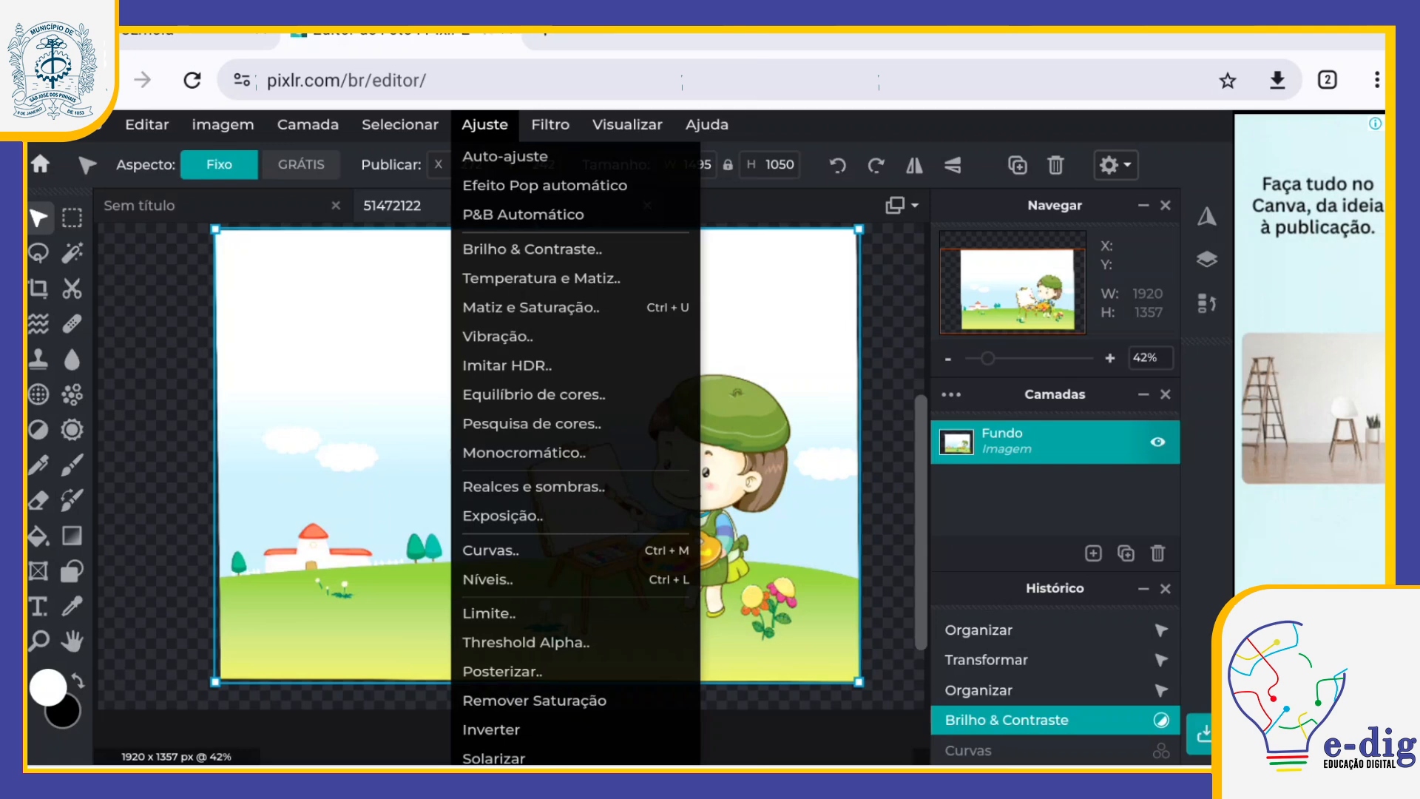
pyautogui.click(550, 125)
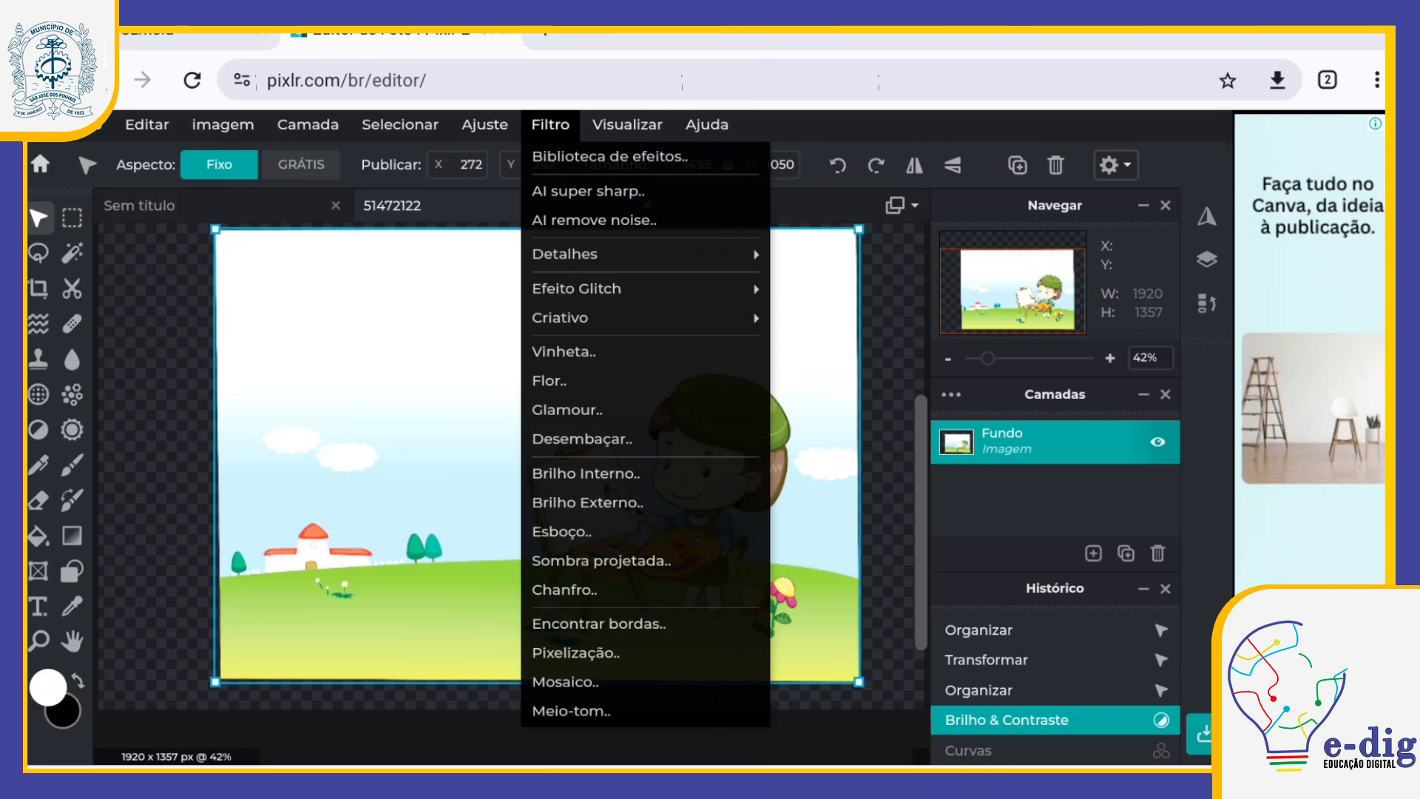
pyautogui.click(564, 352)
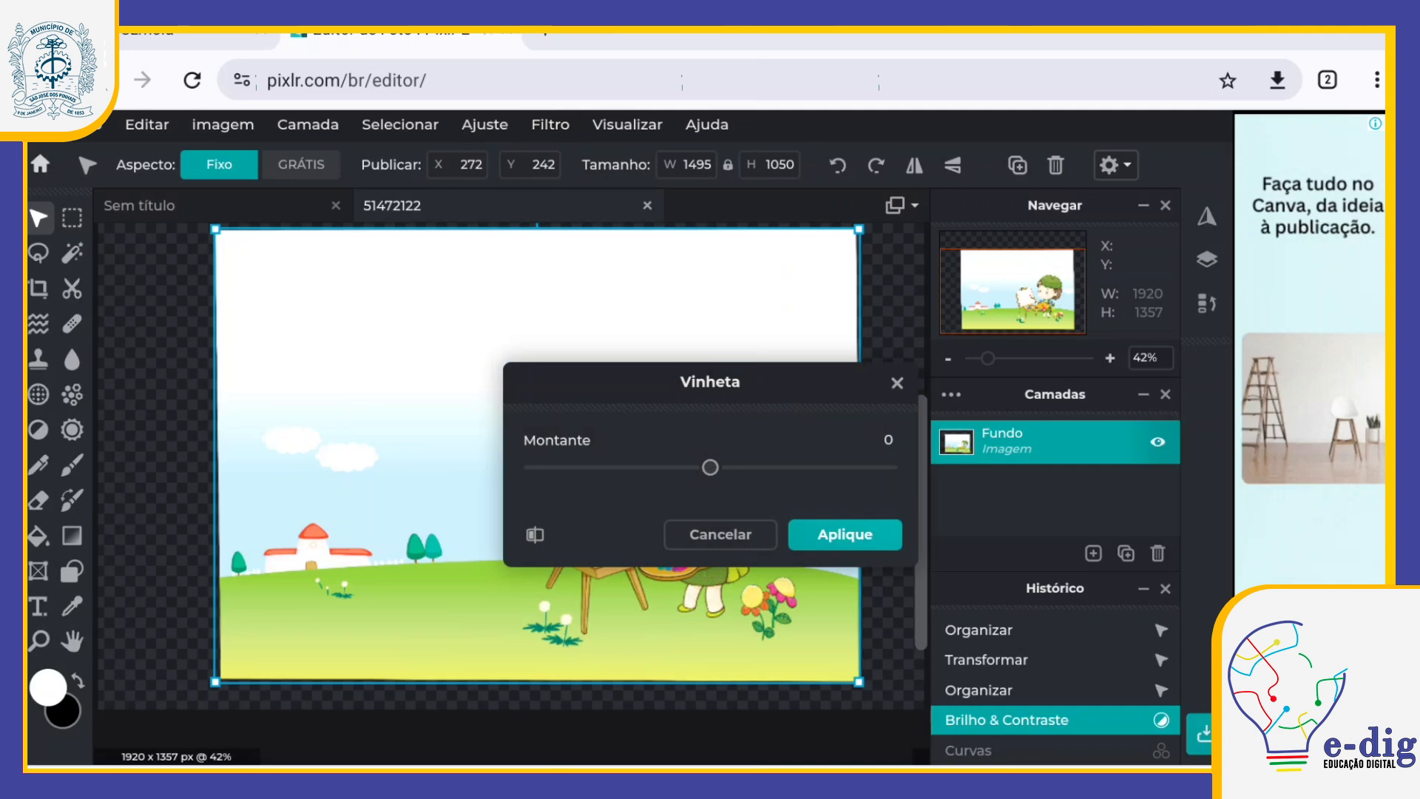
pyautogui.moveTo(710, 467); pyautogui.dragTo(888, 466)
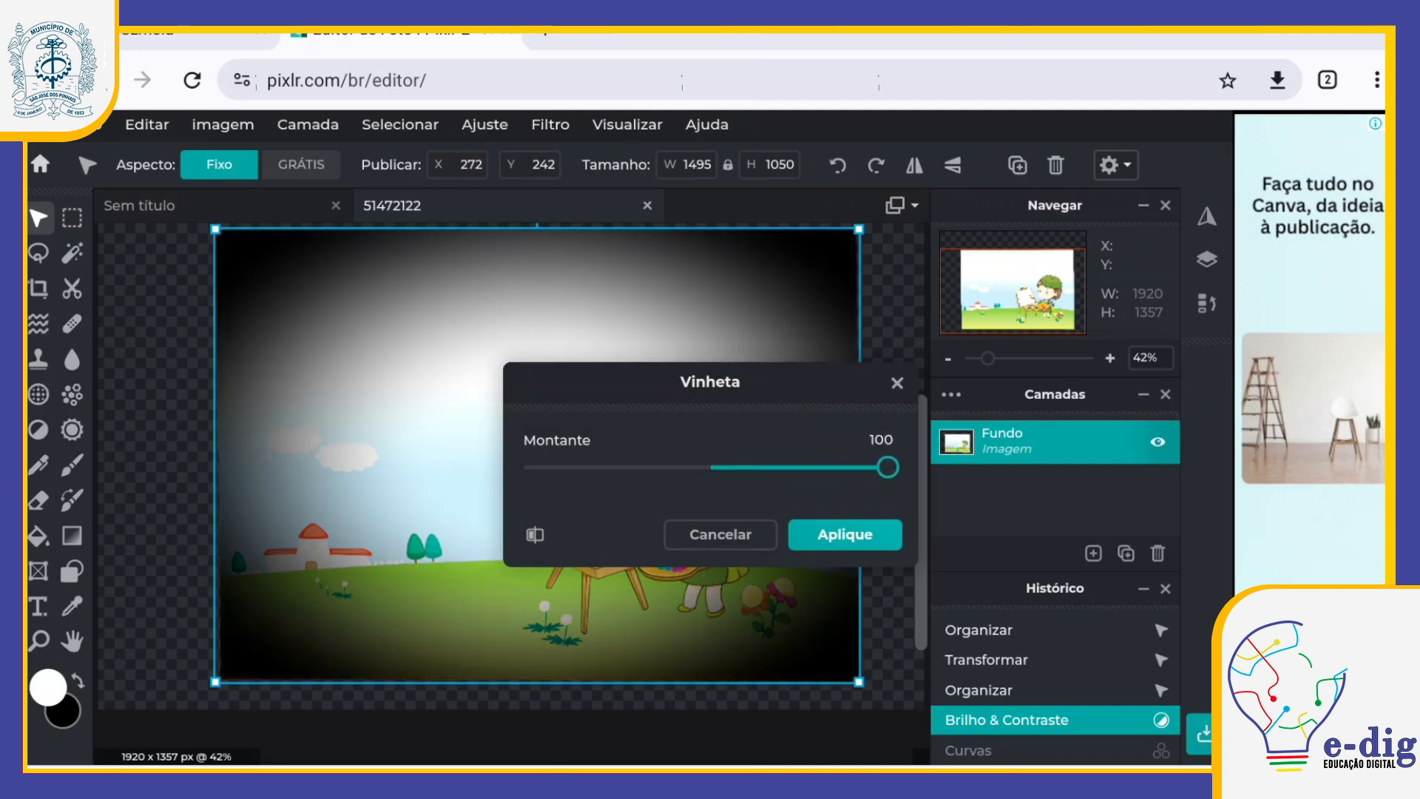
pyautogui.moveTo(887, 466); pyautogui.dragTo(533, 466)
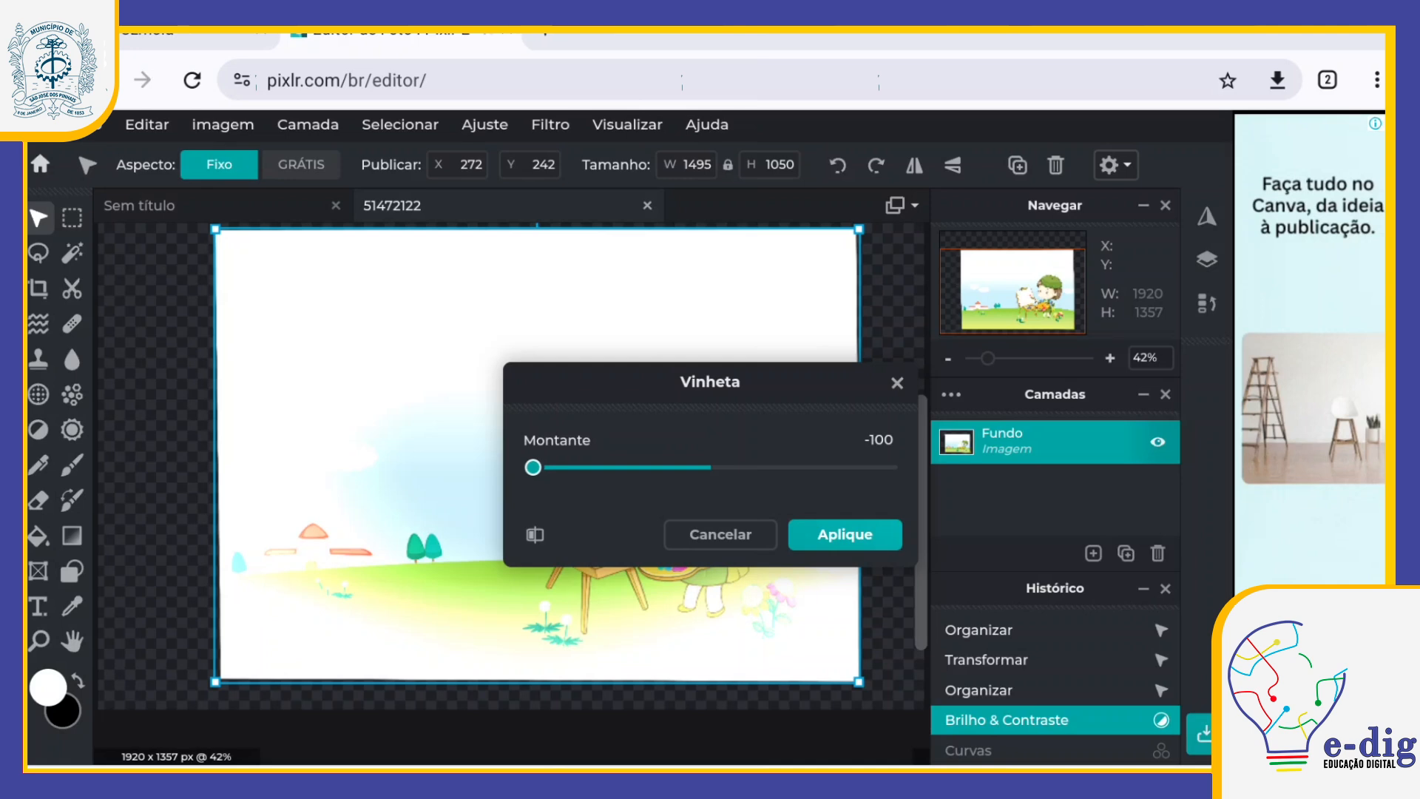
pyautogui.click(720, 534)
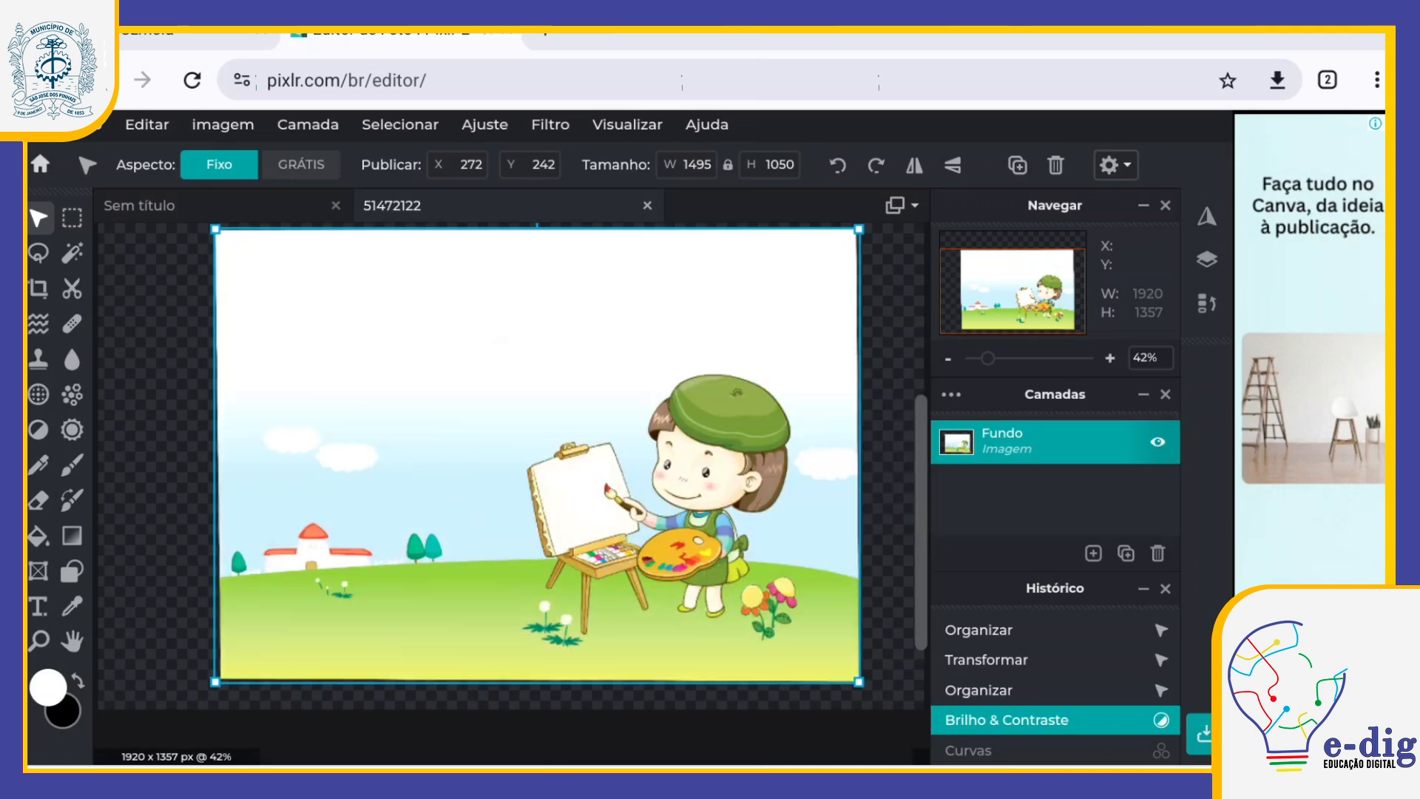
pyautogui.click(551, 124)
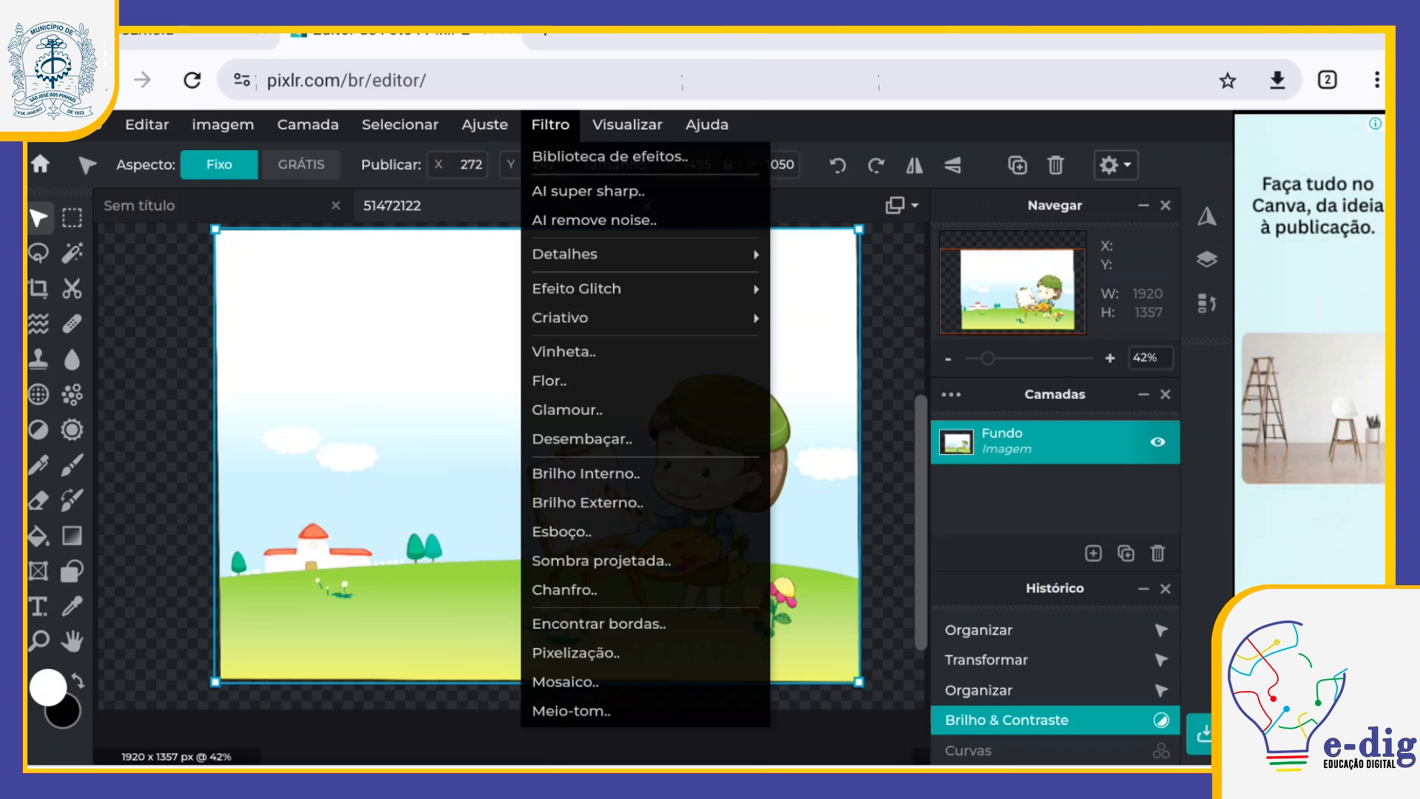
pyautogui.click(627, 125)
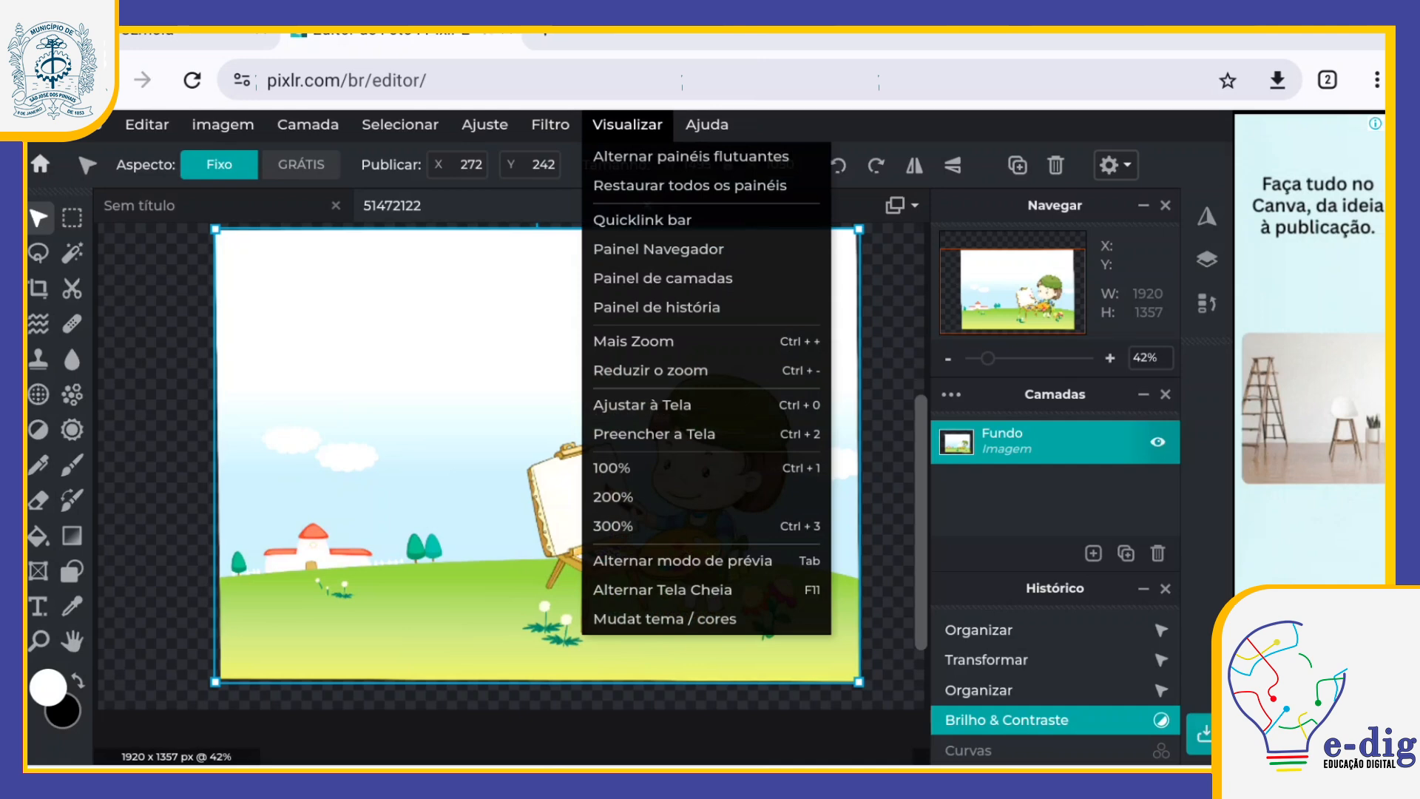
pyautogui.click(891, 473)
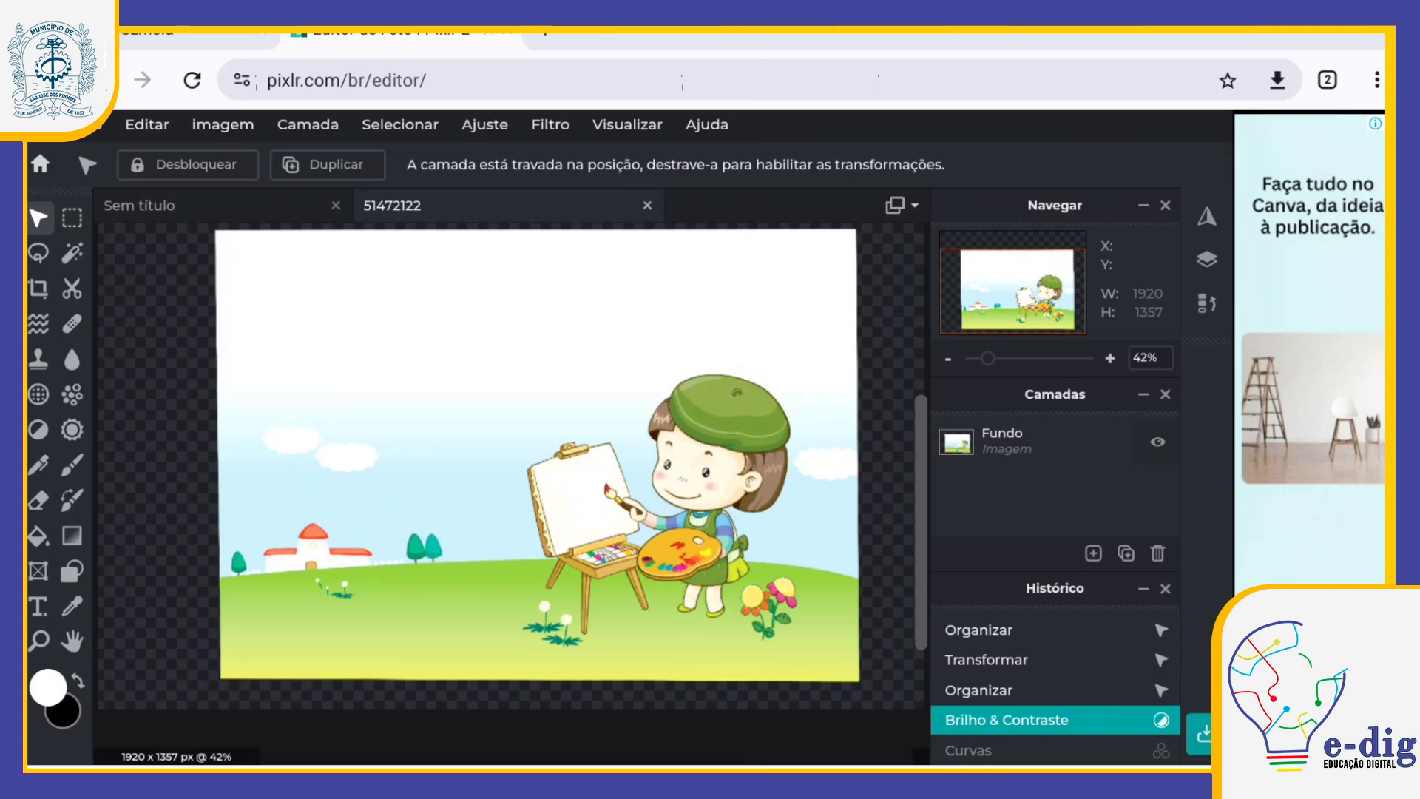
pyautogui.moveTo(634, 423); pyautogui.dragTo(588, 433)
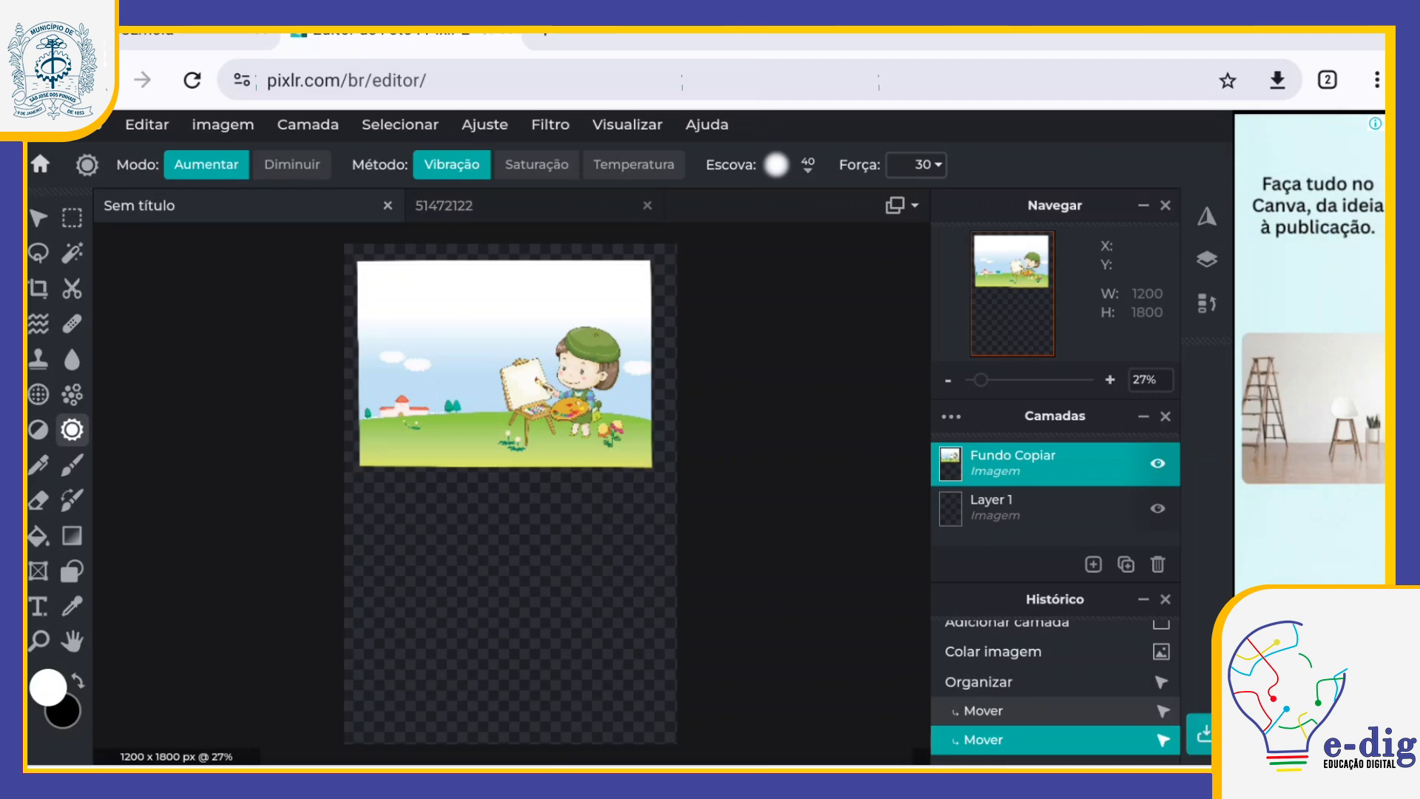
pyautogui.click(38, 430)
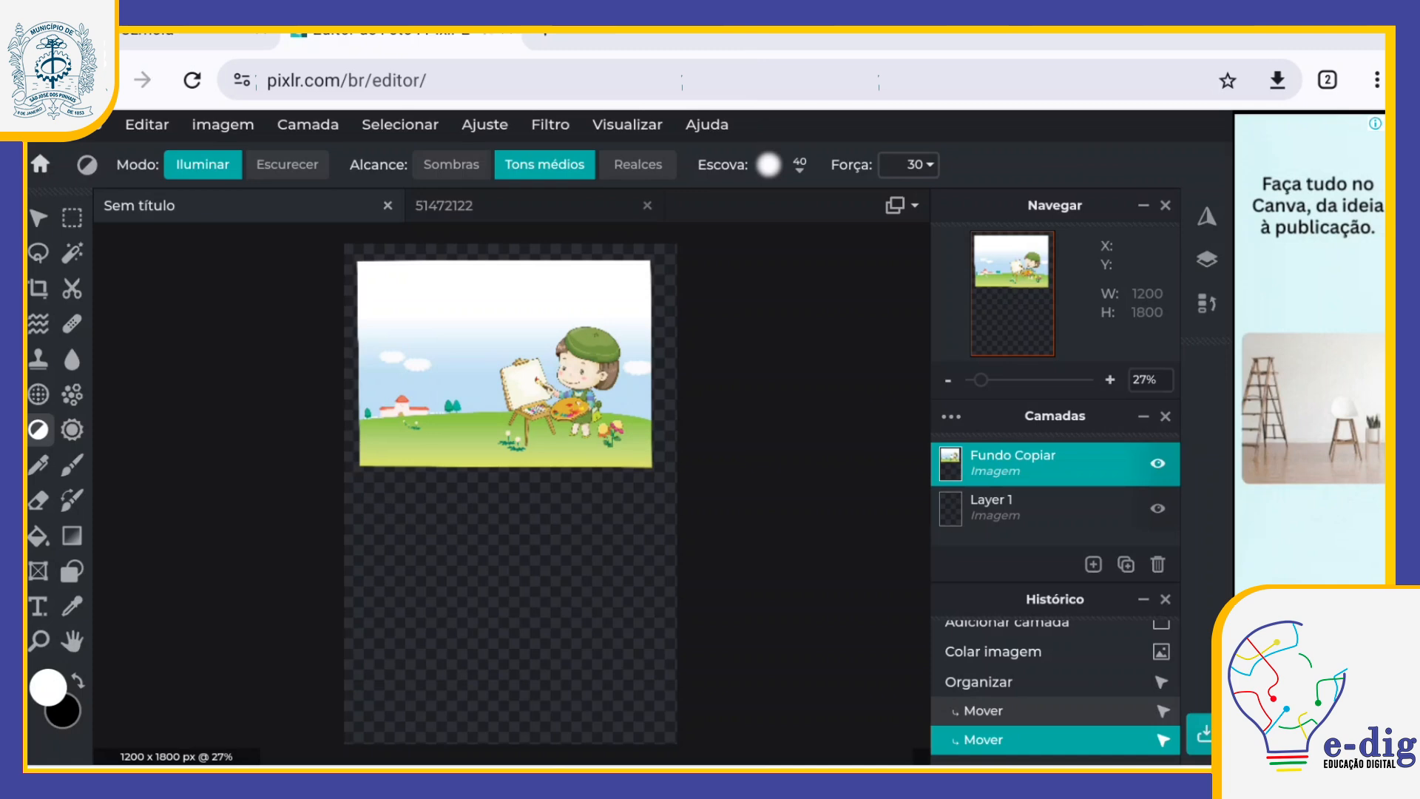
pyautogui.click(71, 394)
pyautogui.click(71, 359)
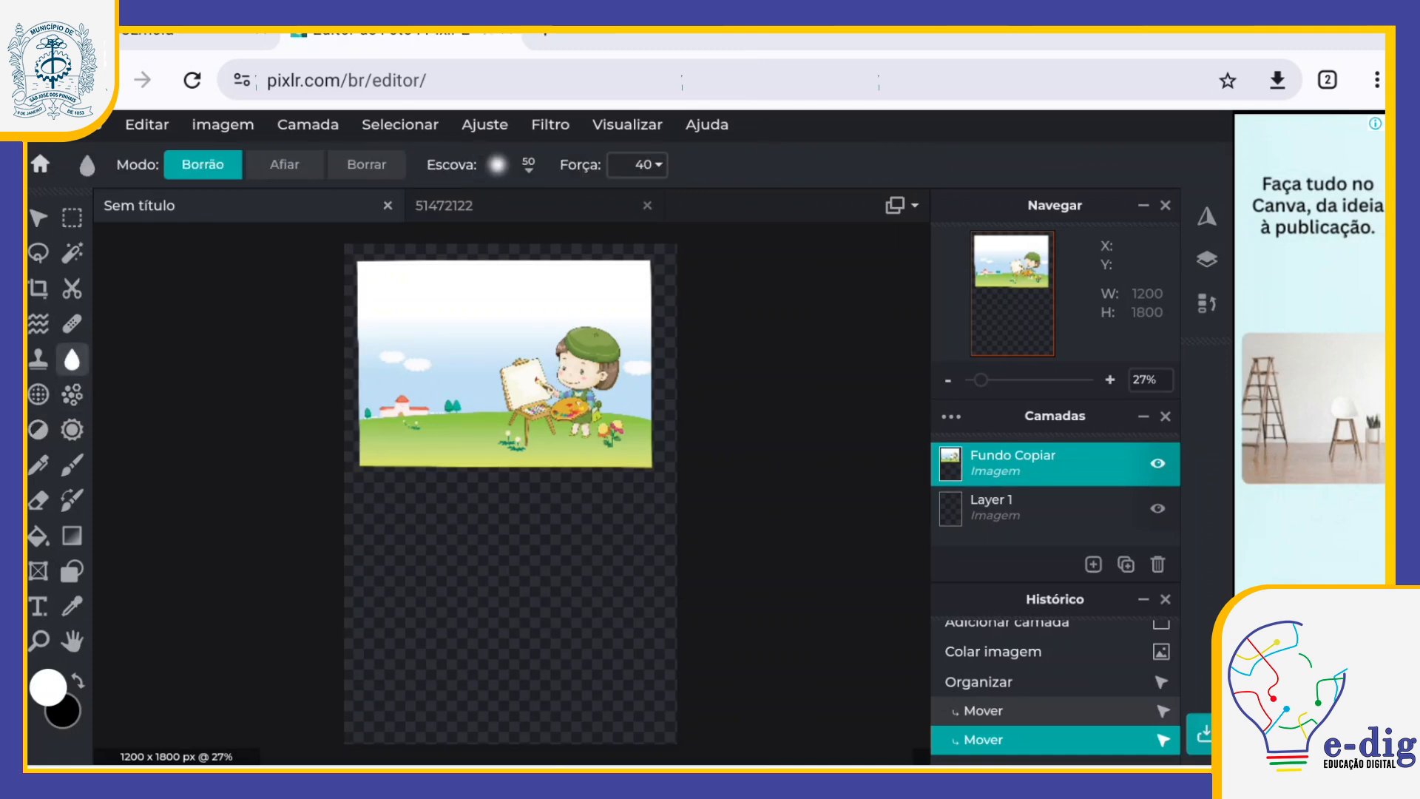
pyautogui.click(72, 324)
# Step: Crop the empty lower part of the Sem título document to 1200 x 990 px and deselect the layer
pyautogui.click(39, 288)
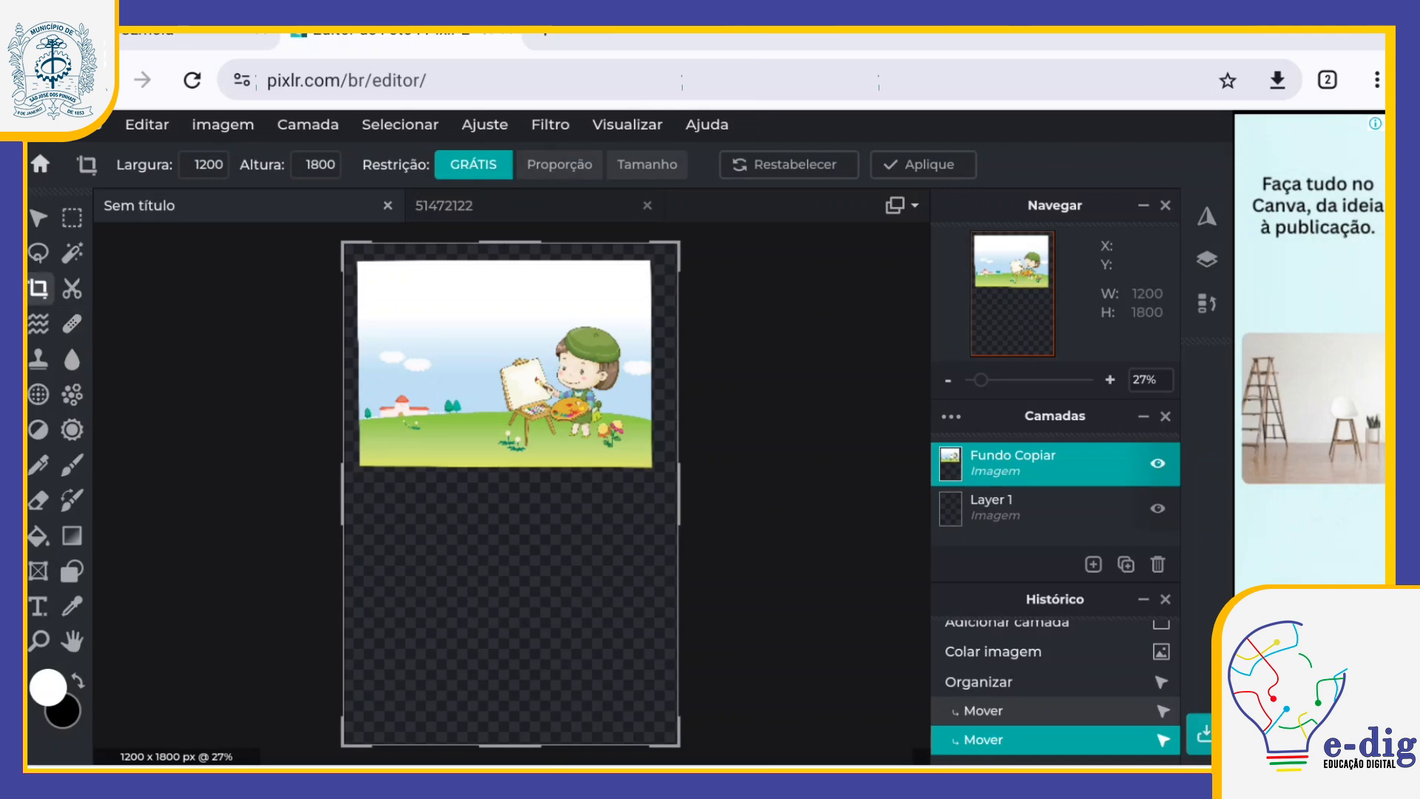
pyautogui.moveTo(344, 244)
pyautogui.mouseDown()
pyautogui.moveTo(402, 334)
pyautogui.moveTo(343, 249)
pyautogui.mouseUp()
pyautogui.moveTo(510, 745); pyautogui.dragTo(510, 526)
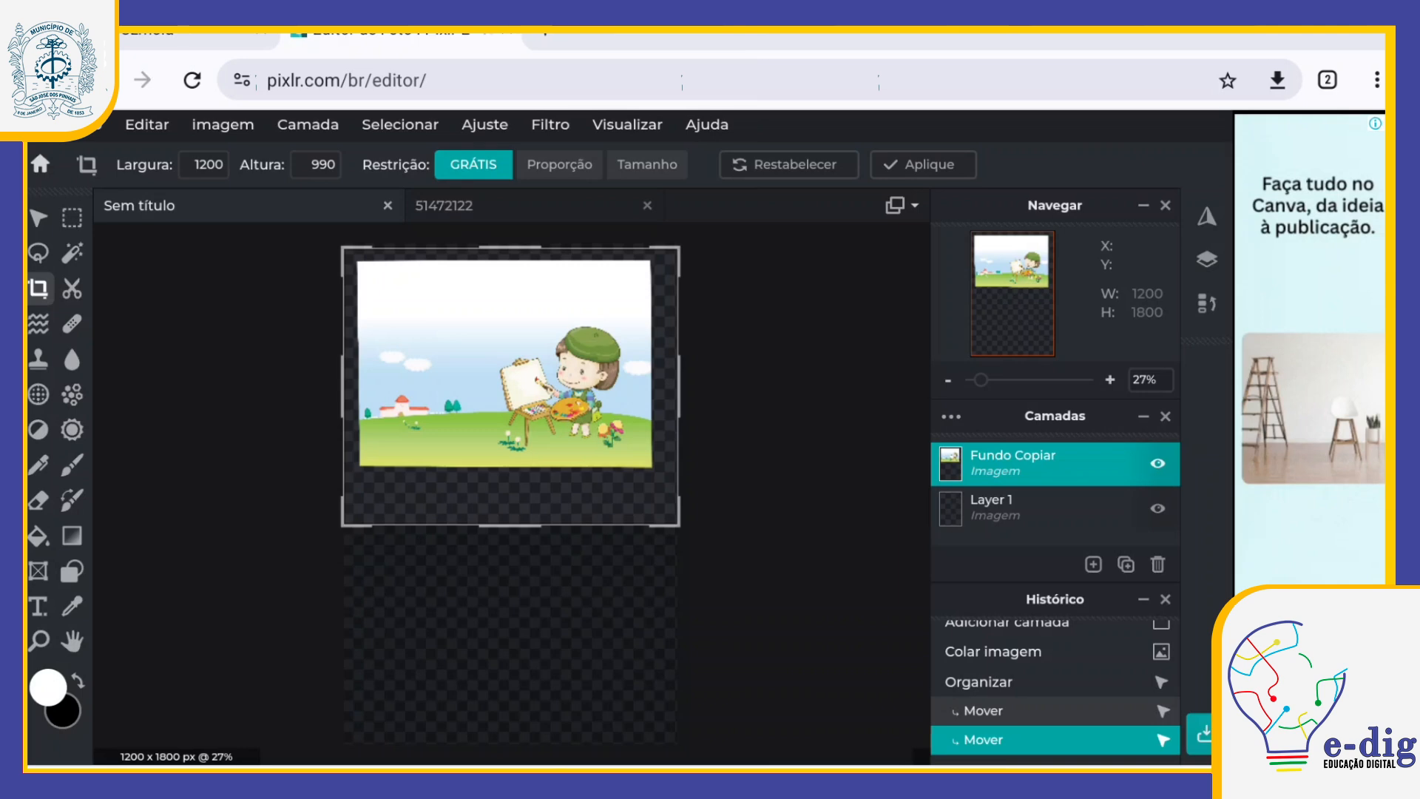
pyautogui.click(923, 165)
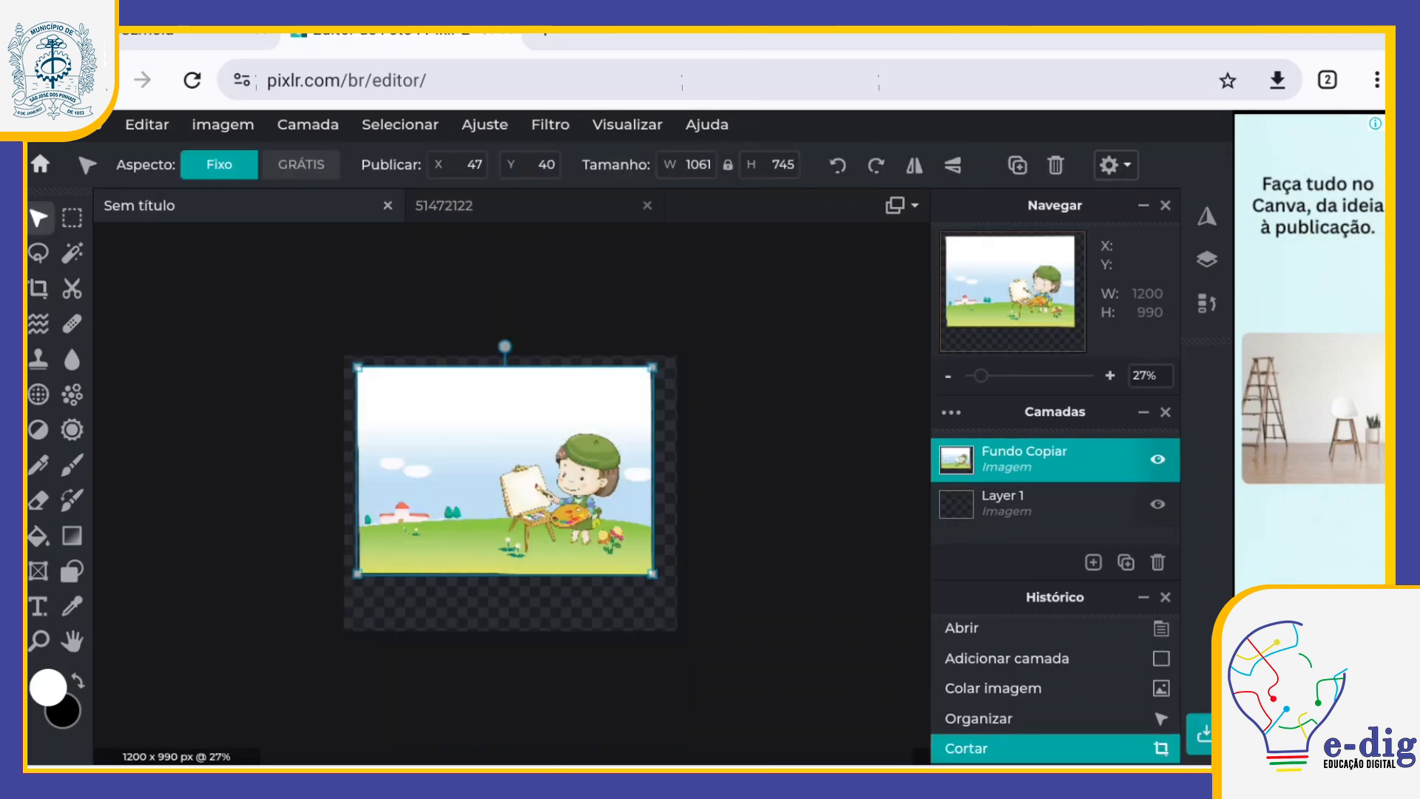
pyautogui.click(798, 473)
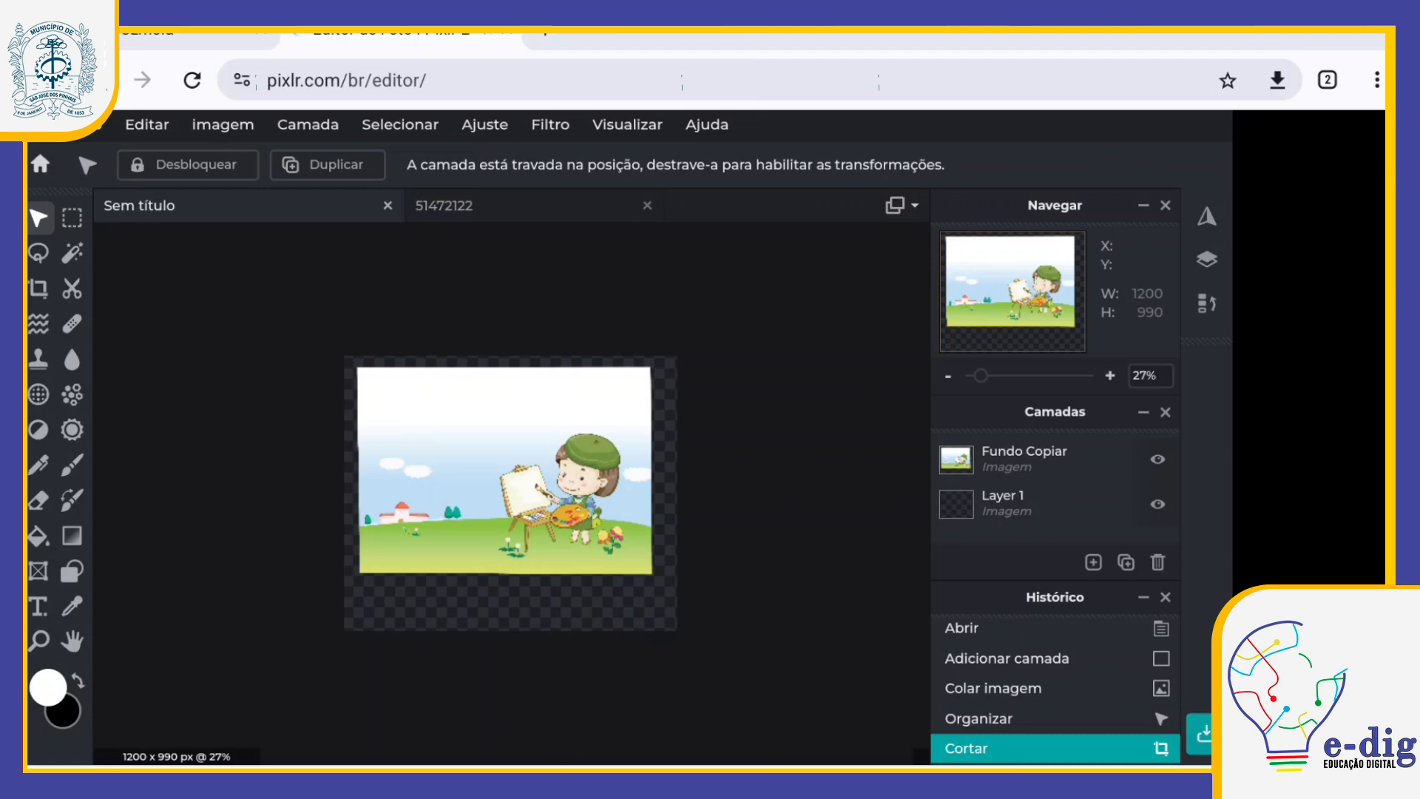
# Step: Add a new text layer and replace its placeholder text with "Bom d"
pyautogui.press('t')
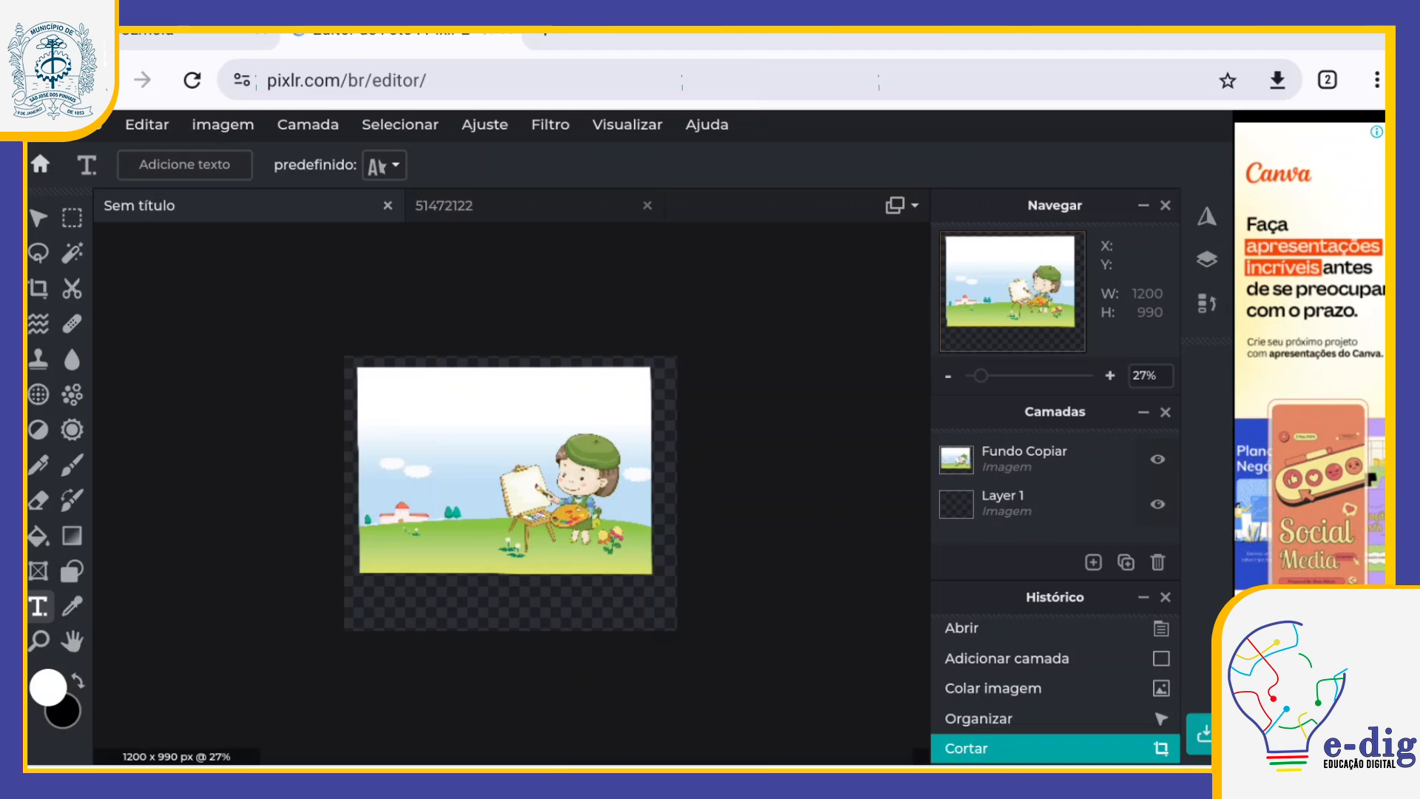
pyautogui.click(510, 385)
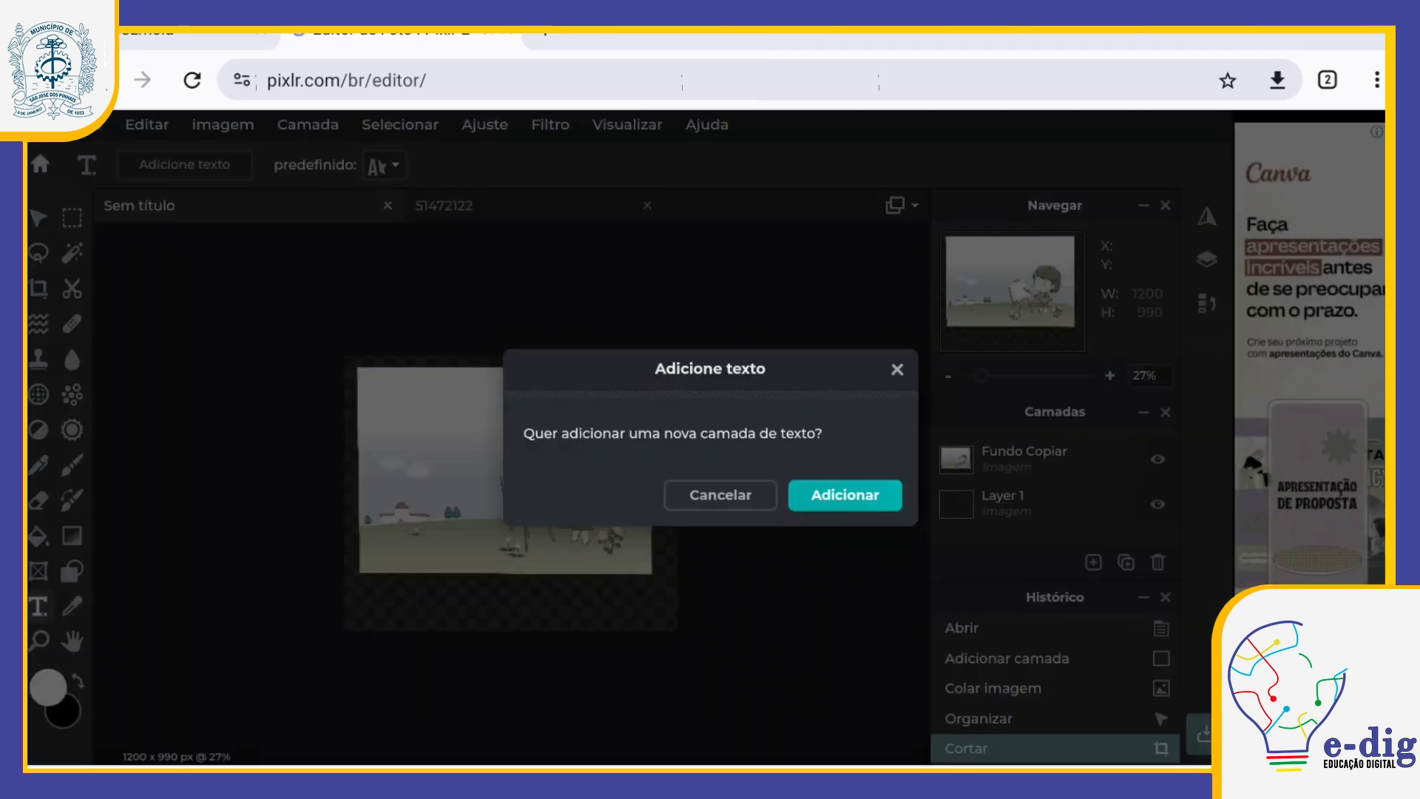
pyautogui.click(845, 495)
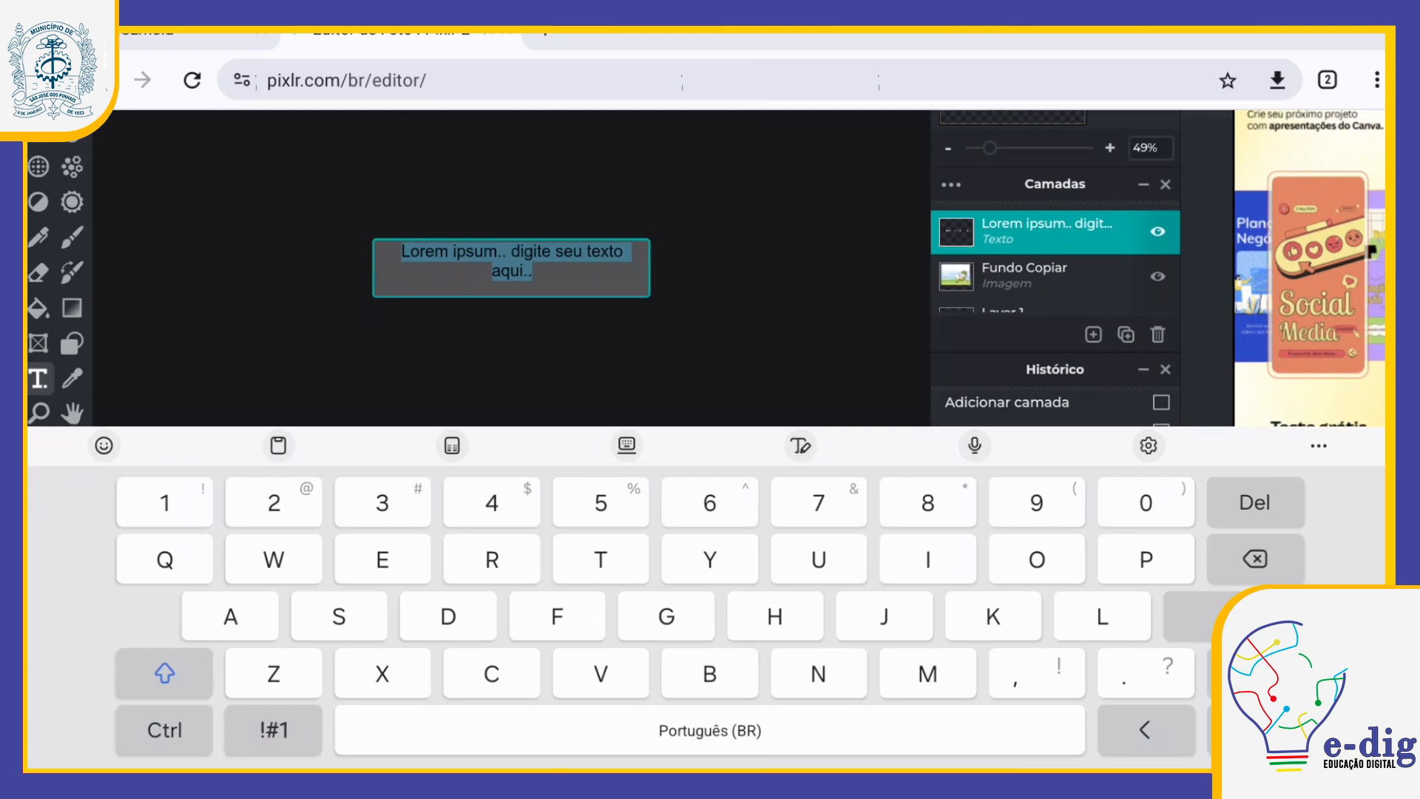
pyautogui.press('BackSpace')
pyautogui.write('B')
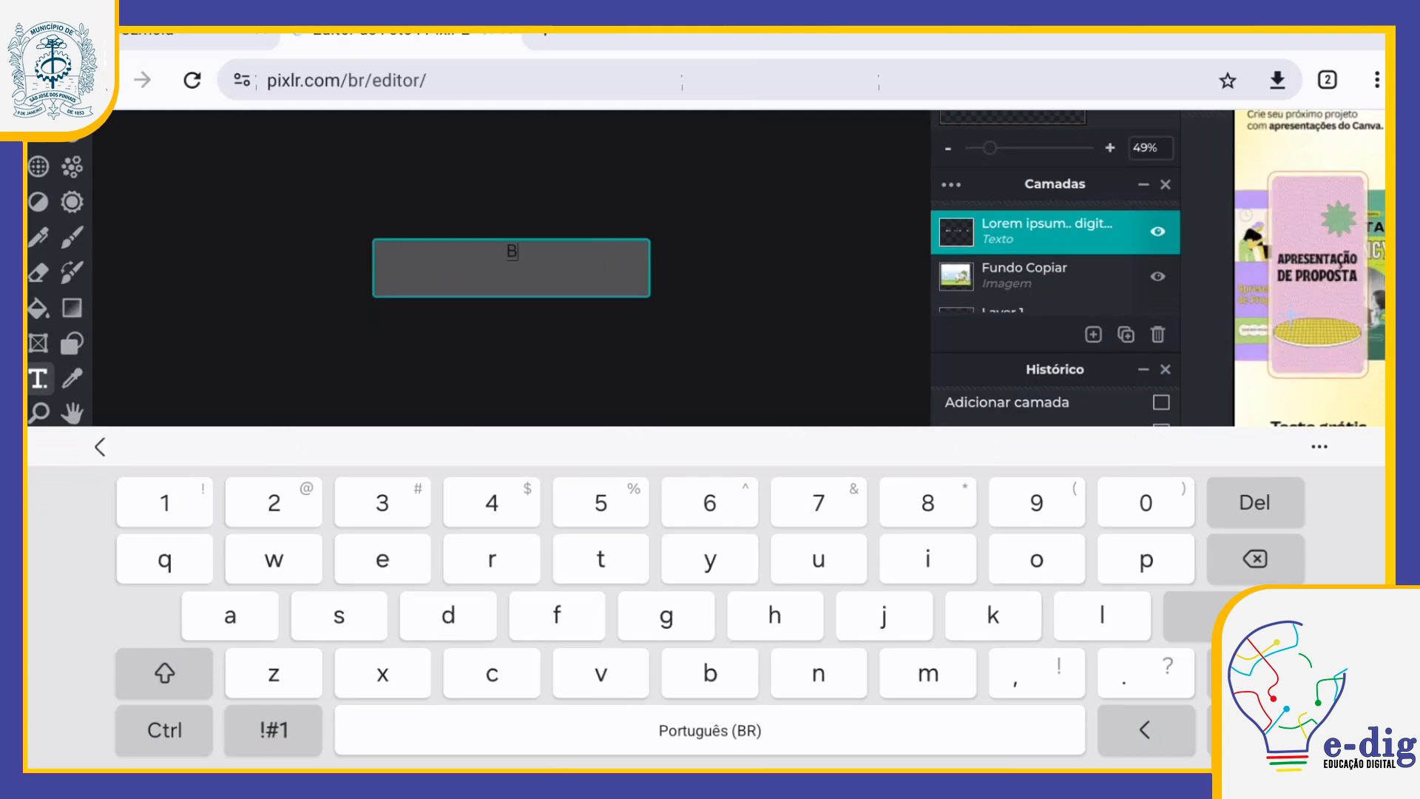
pyautogui.write('om d')
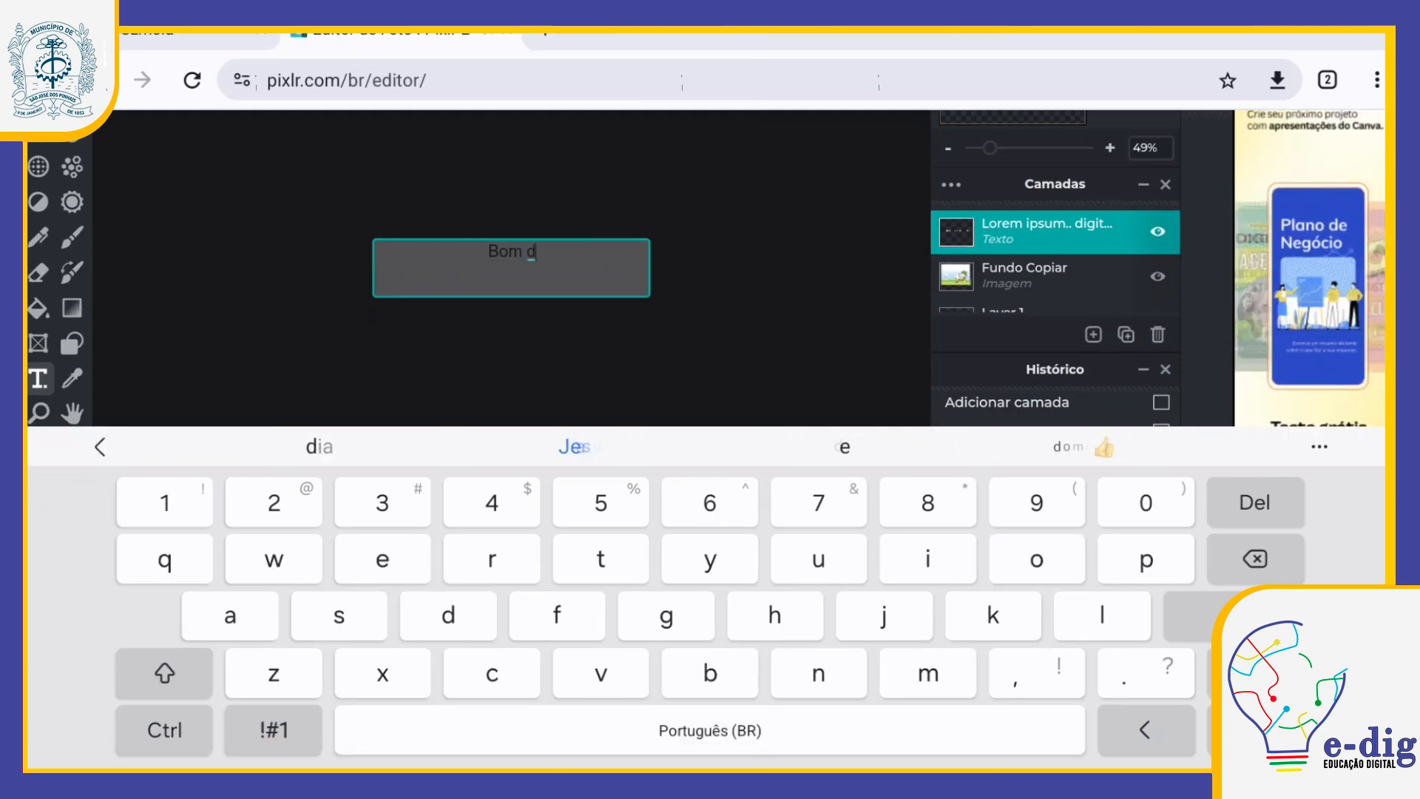